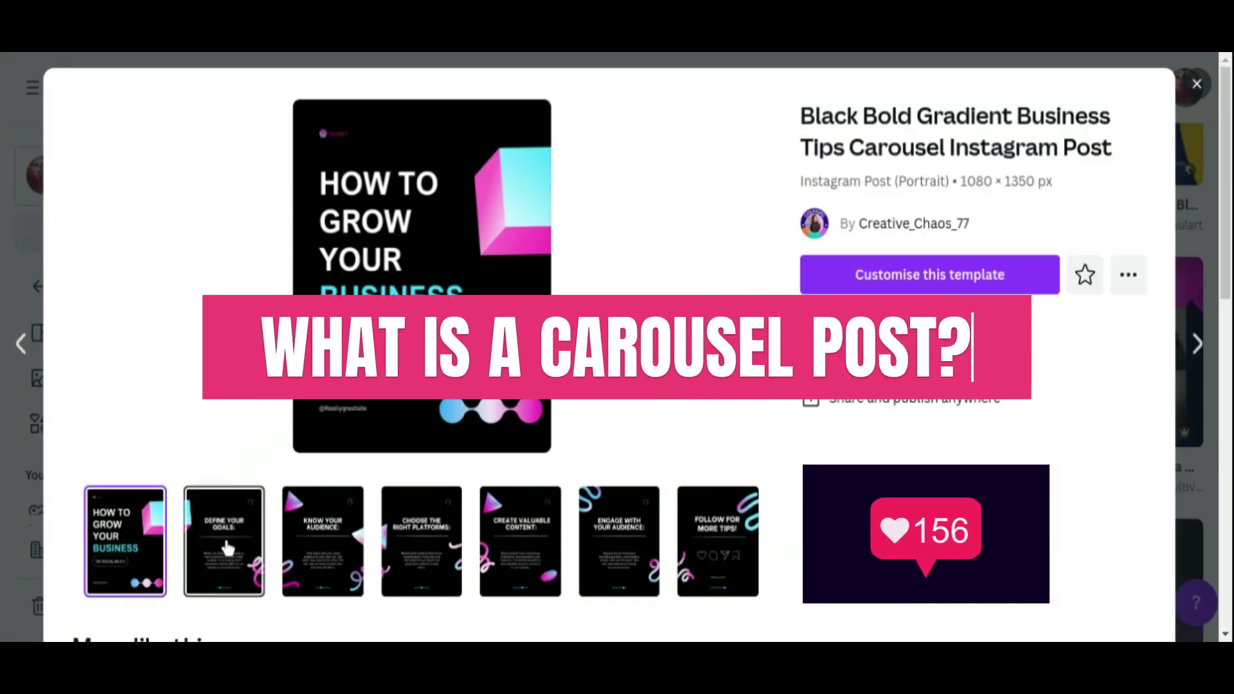
- Look through the pages of the Black Bold Gradient Business Tips carousel template
click(302, 551)
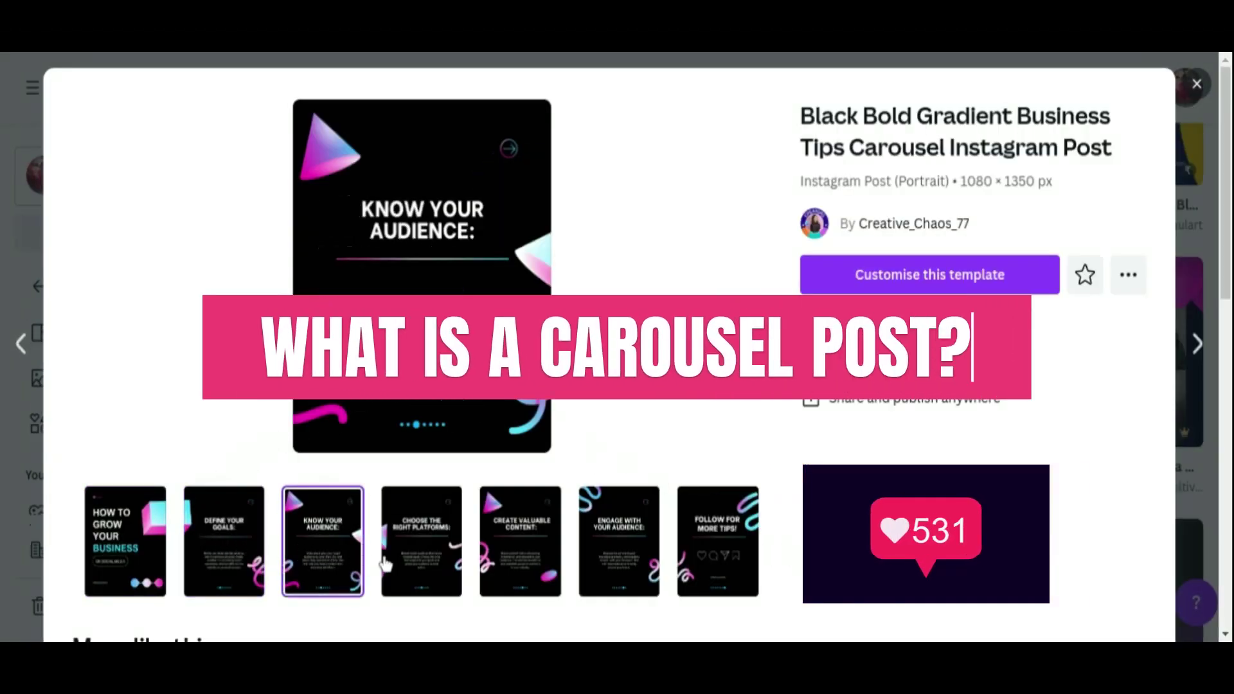
click(396, 550)
click(529, 565)
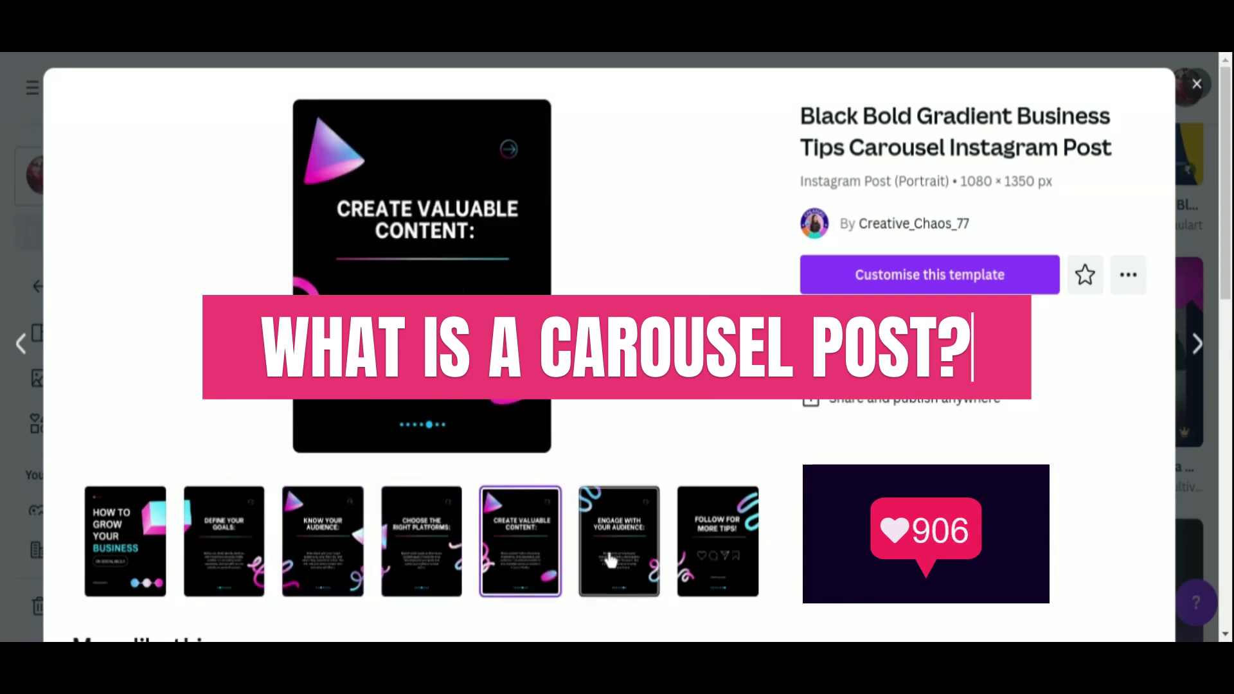
click(624, 560)
click(724, 547)
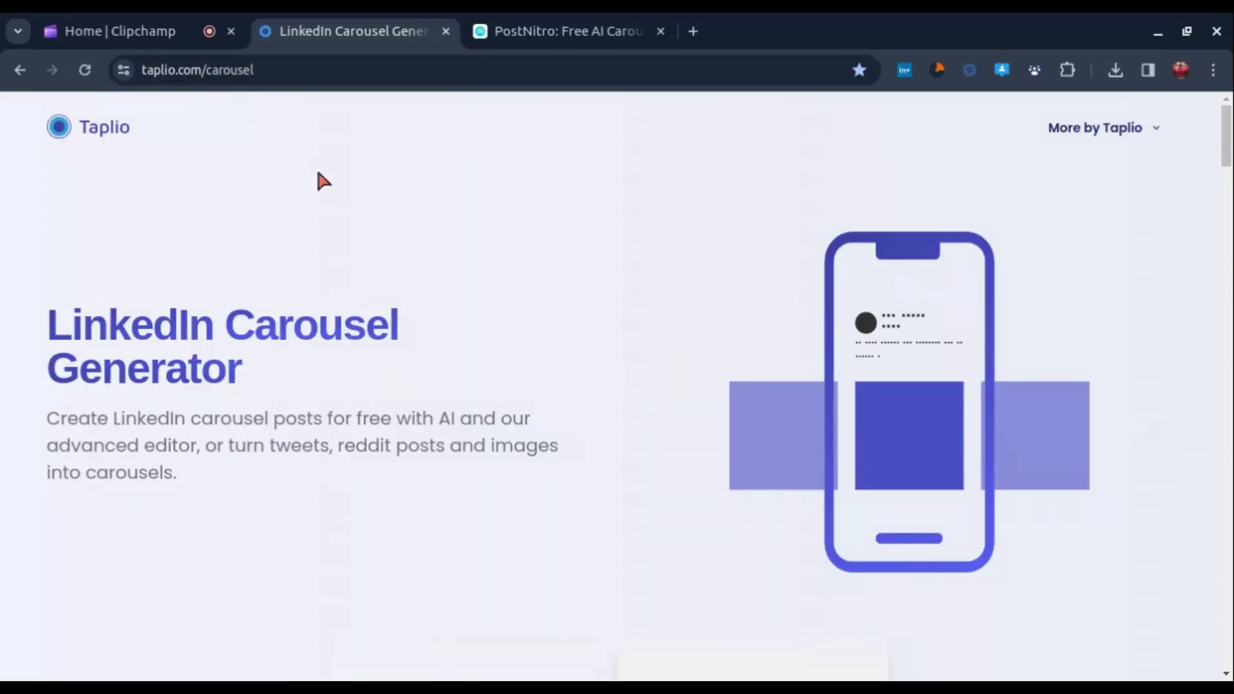
- In Taplio's LinkedIn Carousel Generator, try the pink-and-purple and dark-and-teal color palettes, and apply the red-and-navy one
drag(34, 312, 317, 386)
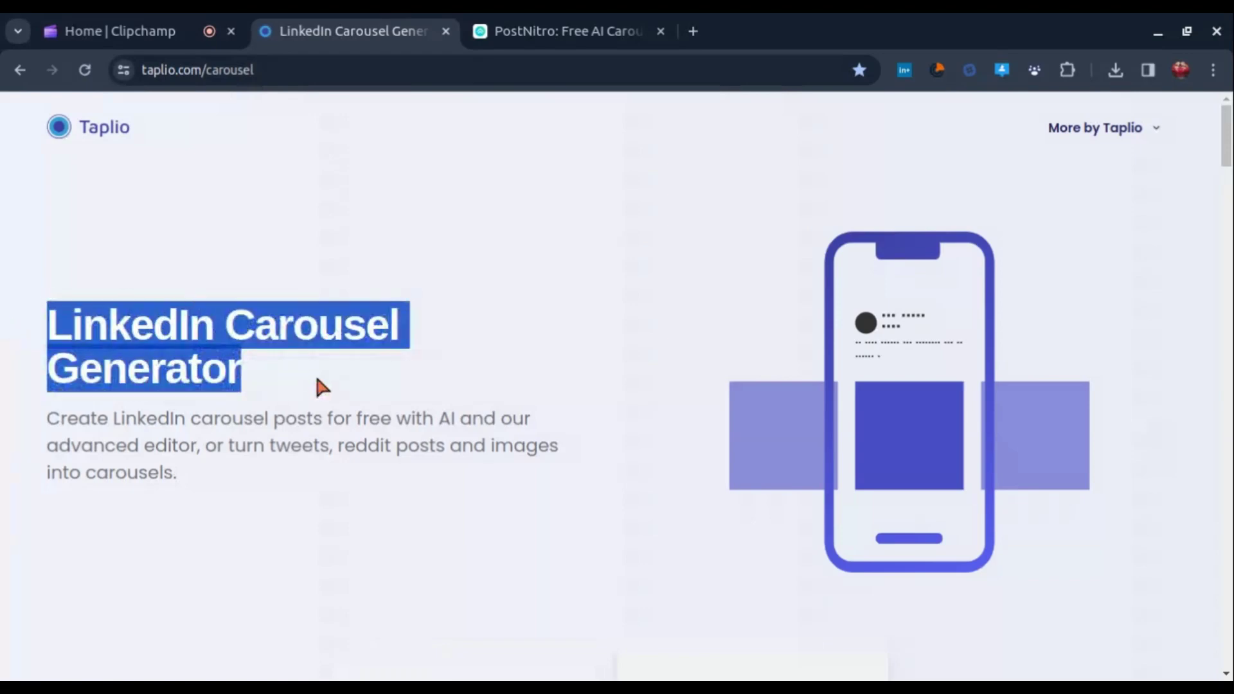
scroll(1229, 207, down, 10)
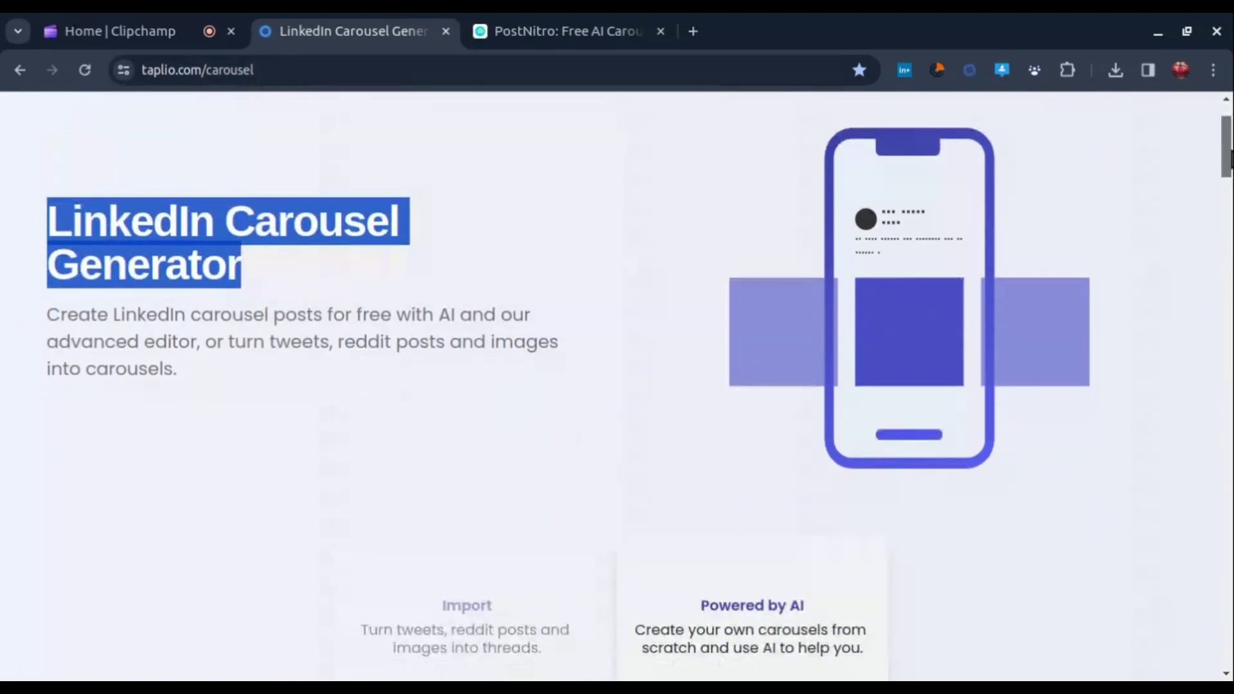
scroll(1230, 207, down, 3)
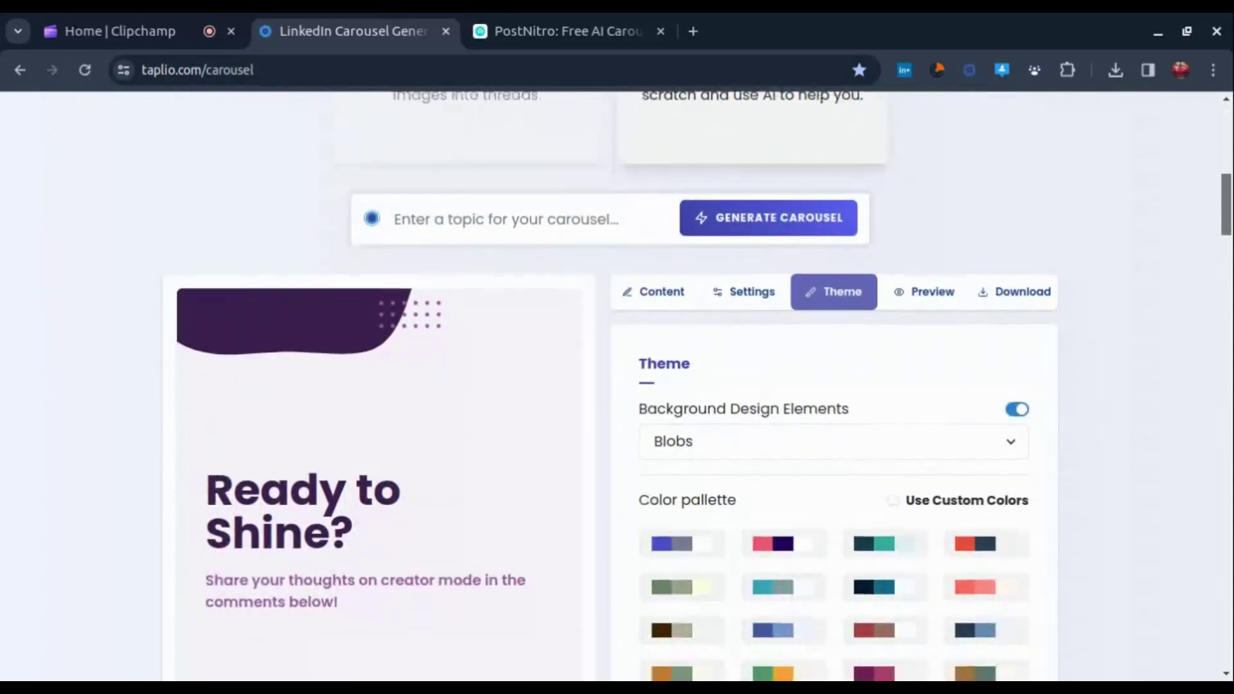
scroll(1230, 225, down, 3)
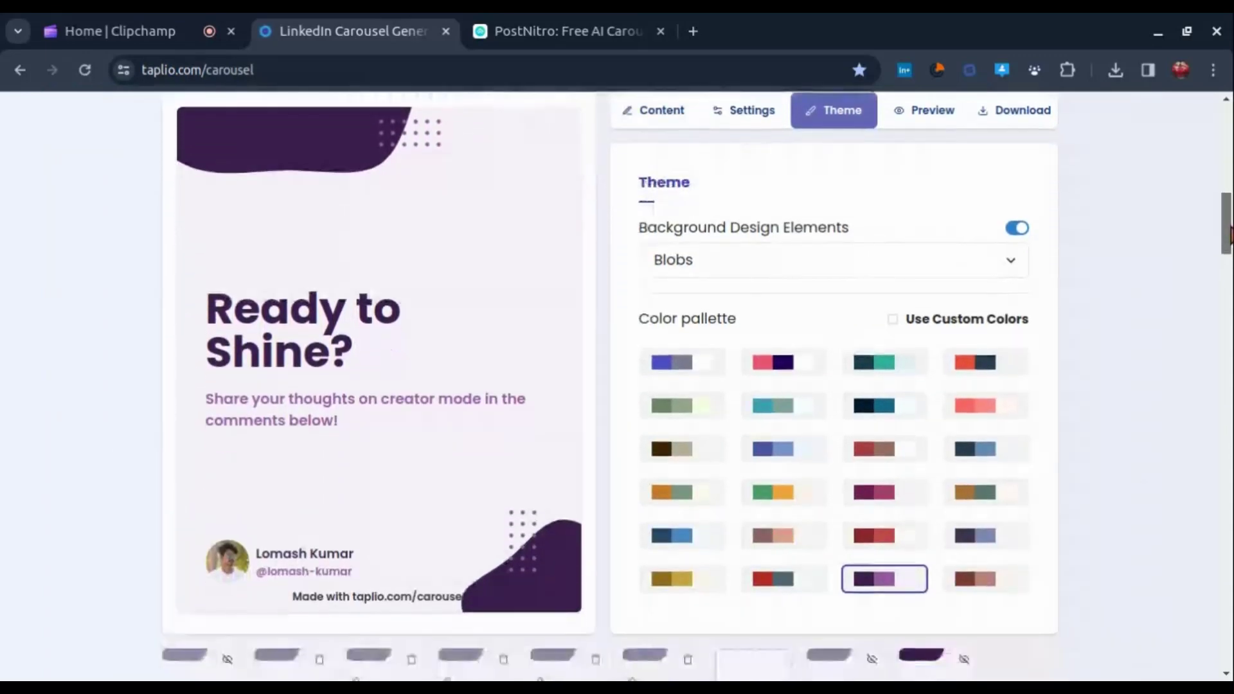
scroll(1230, 243, up, 4)
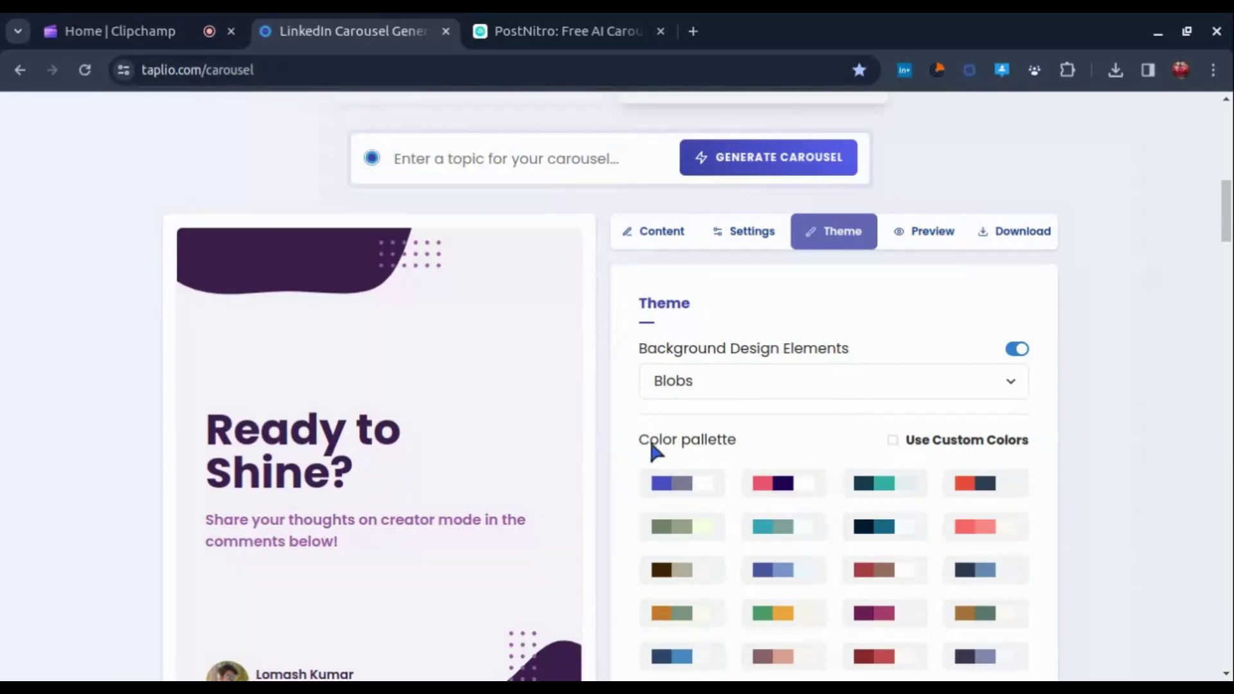
click(791, 496)
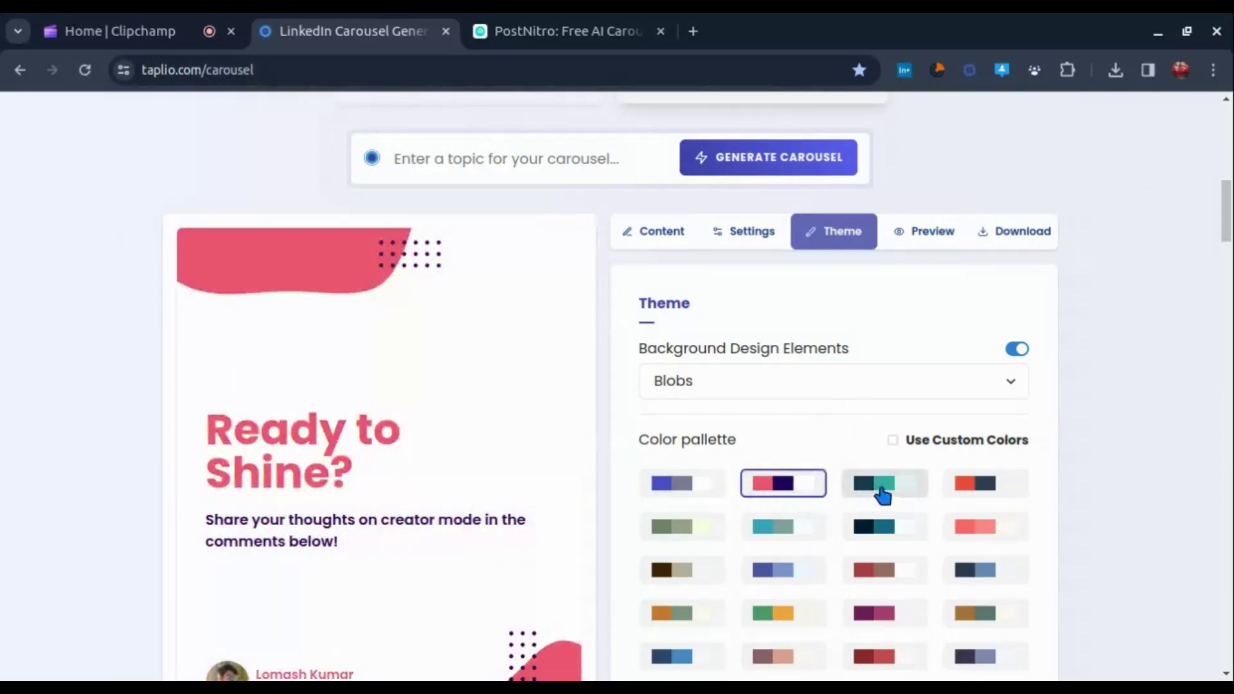
click(883, 495)
click(989, 488)
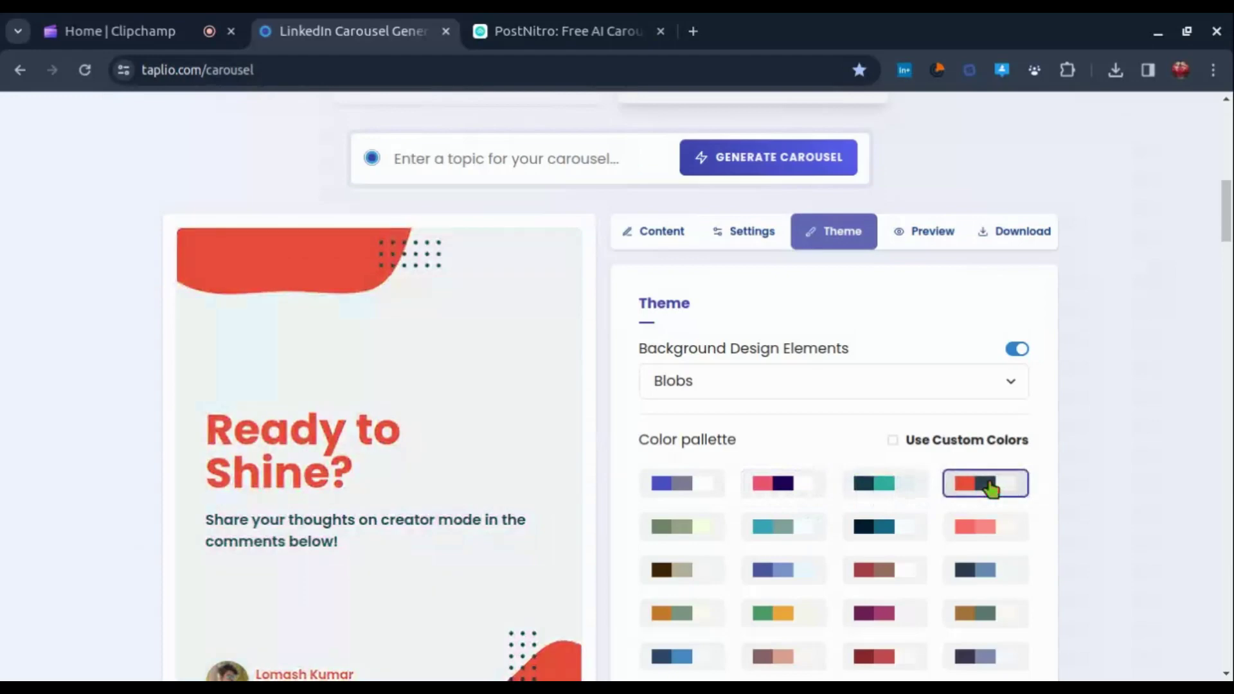
- Try the Circles, Triangles and Dots background design elements, and set the background back to Blobs
click(849, 380)
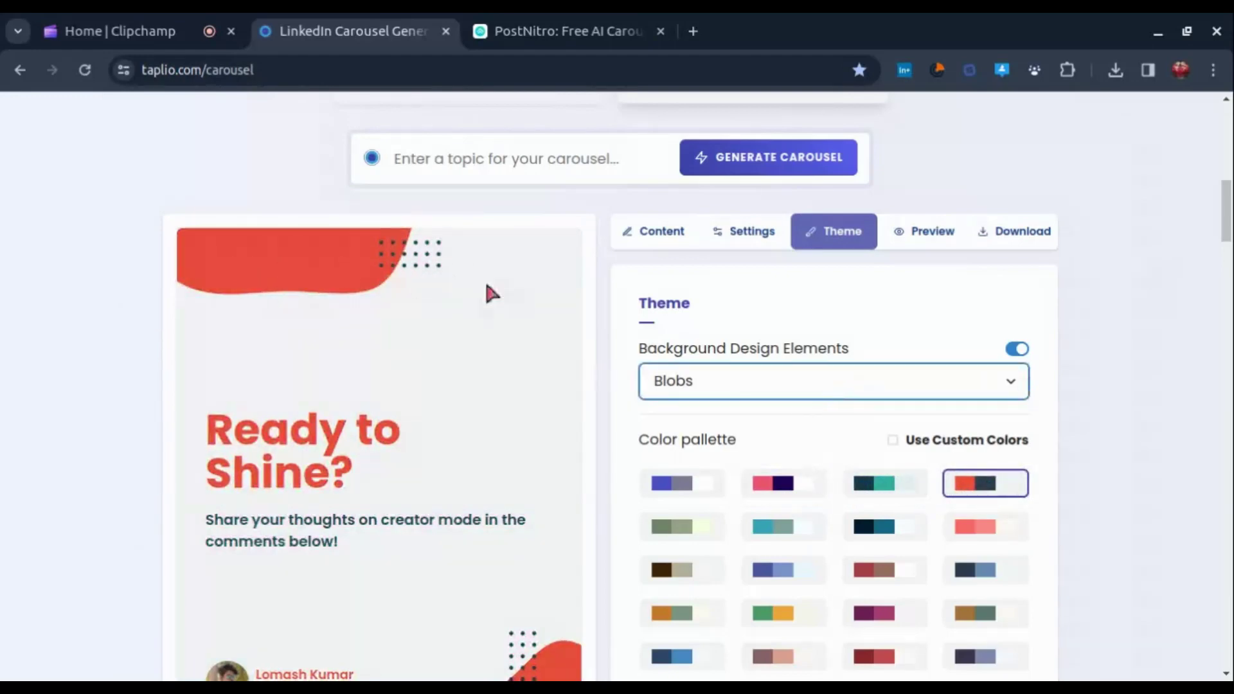
click(702, 406)
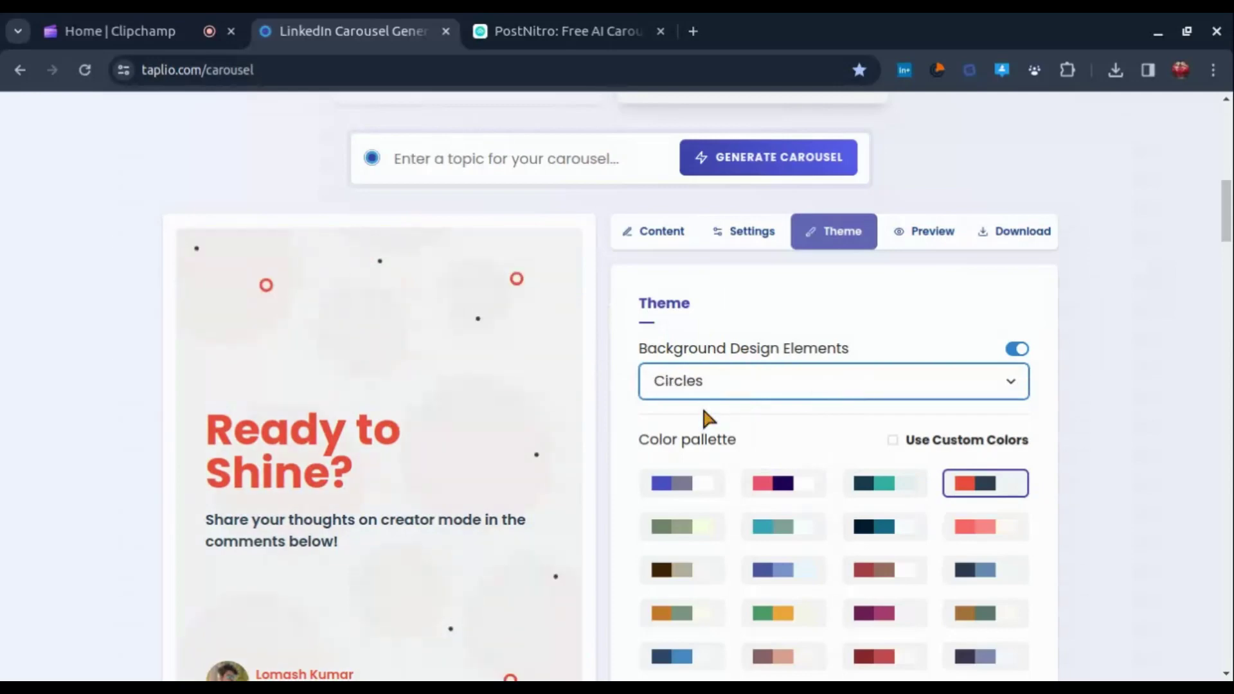
click(712, 439)
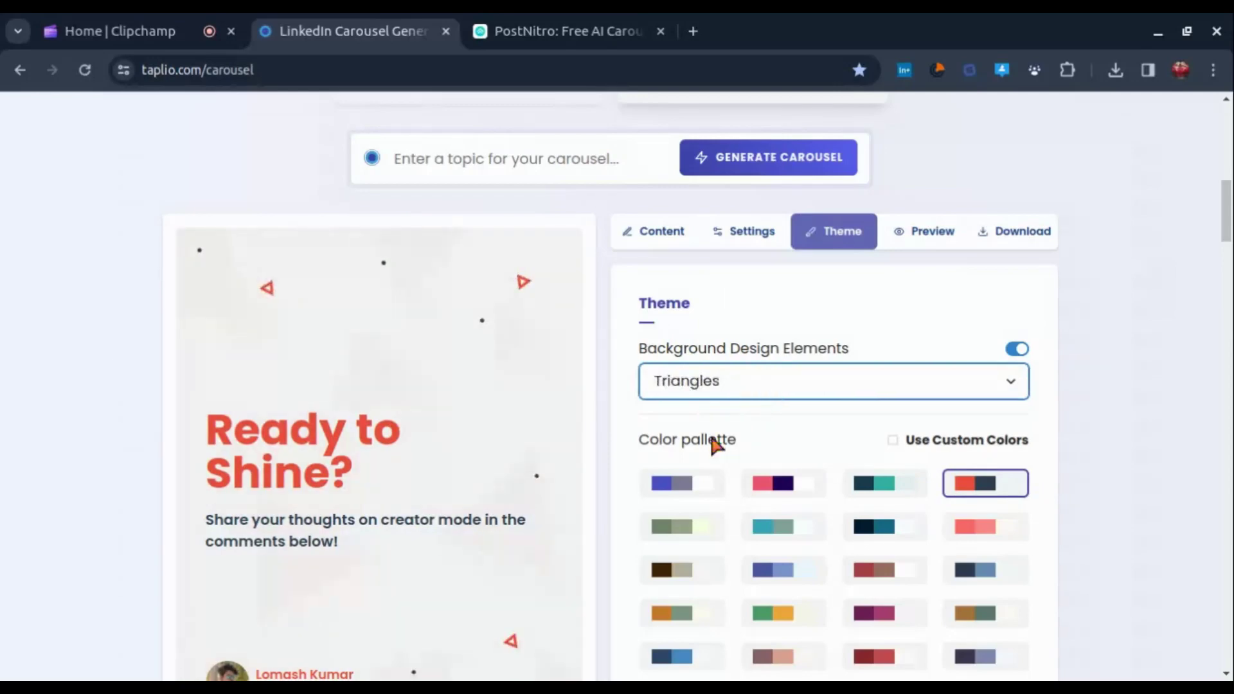
click(711, 479)
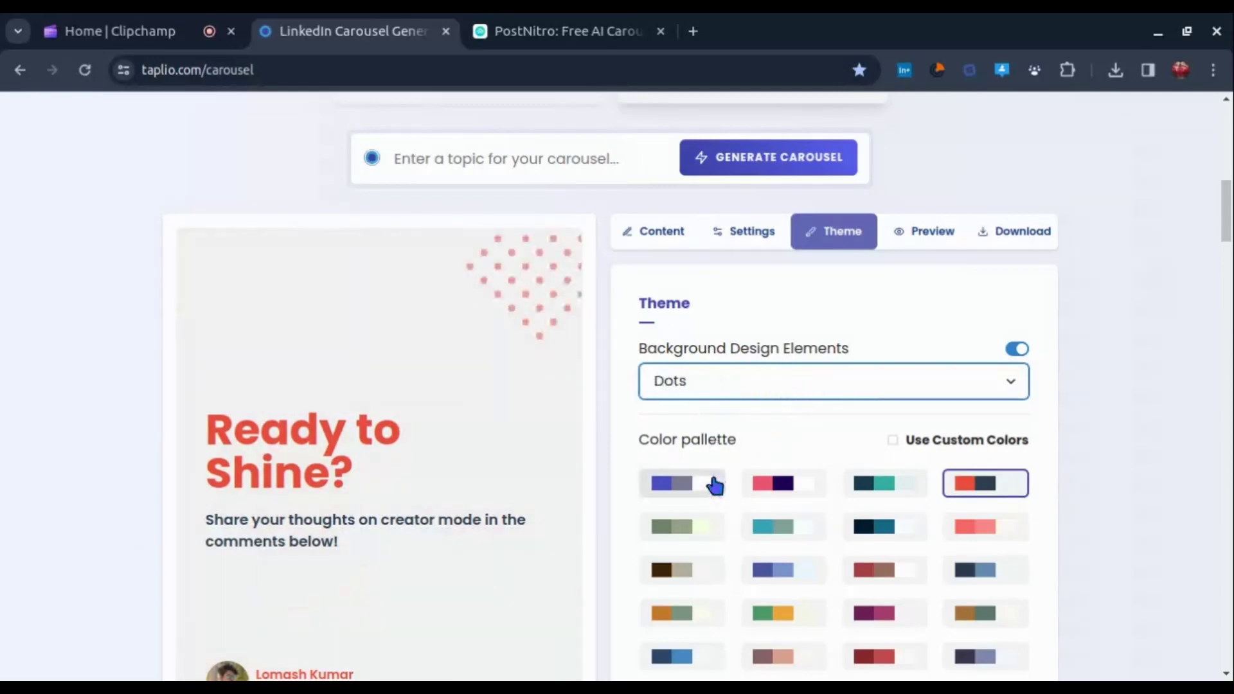
click(759, 388)
click(712, 445)
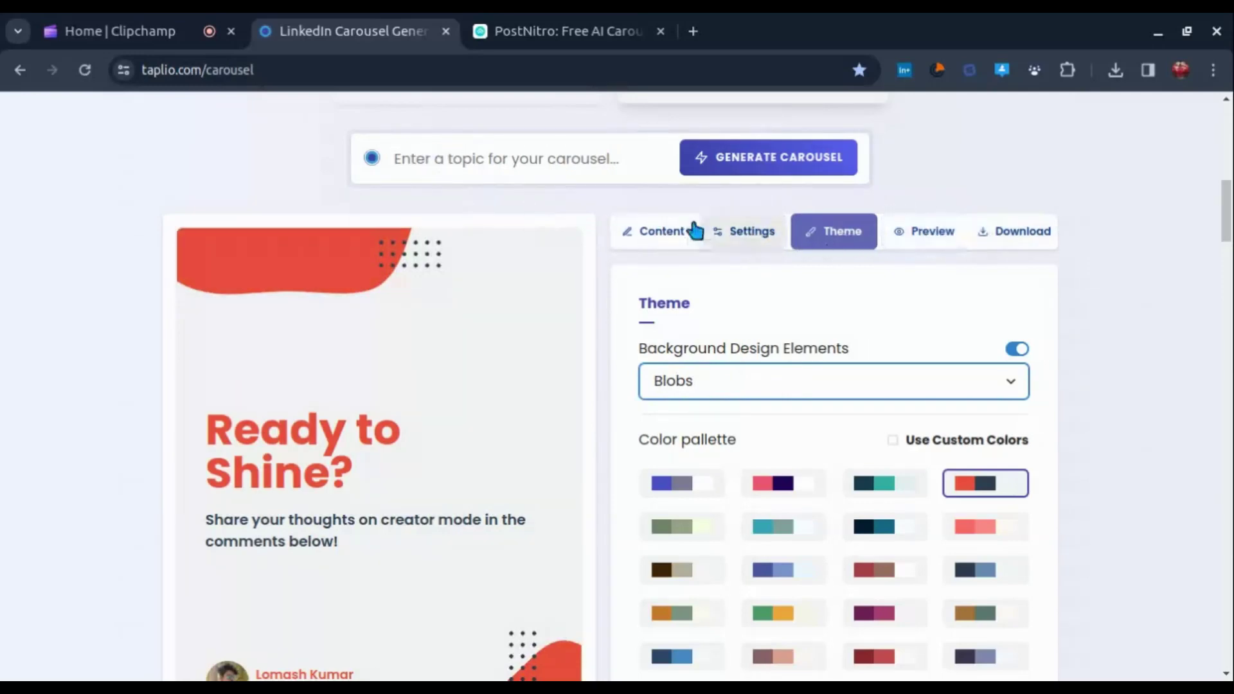
- Generate a carousel on the topic "why you should turn on creator mode on linkedin"
click(470, 151)
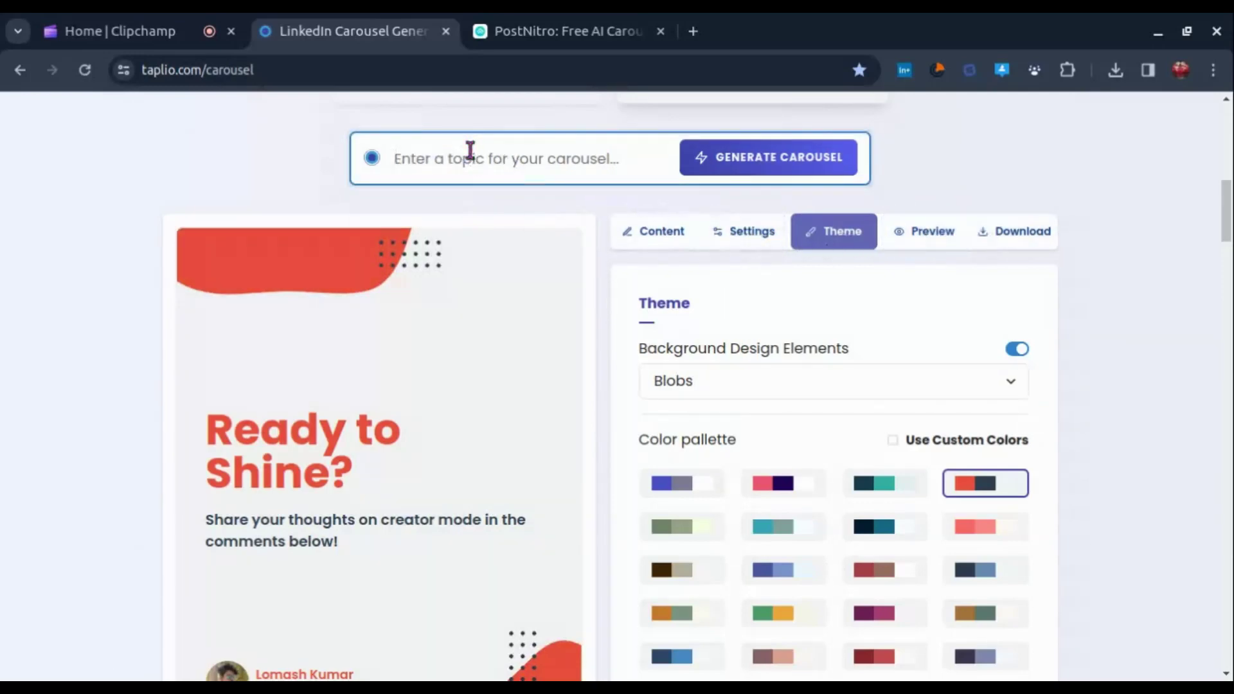
text(why you s)
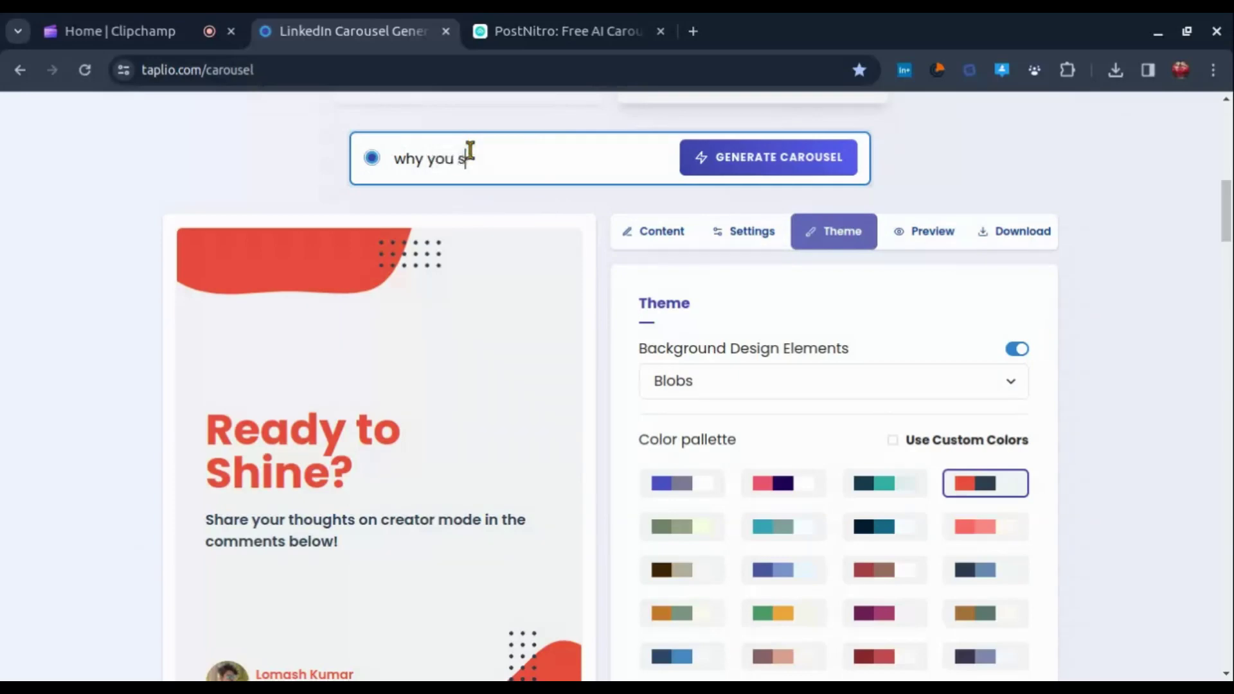
text(hould turn on creator mode)
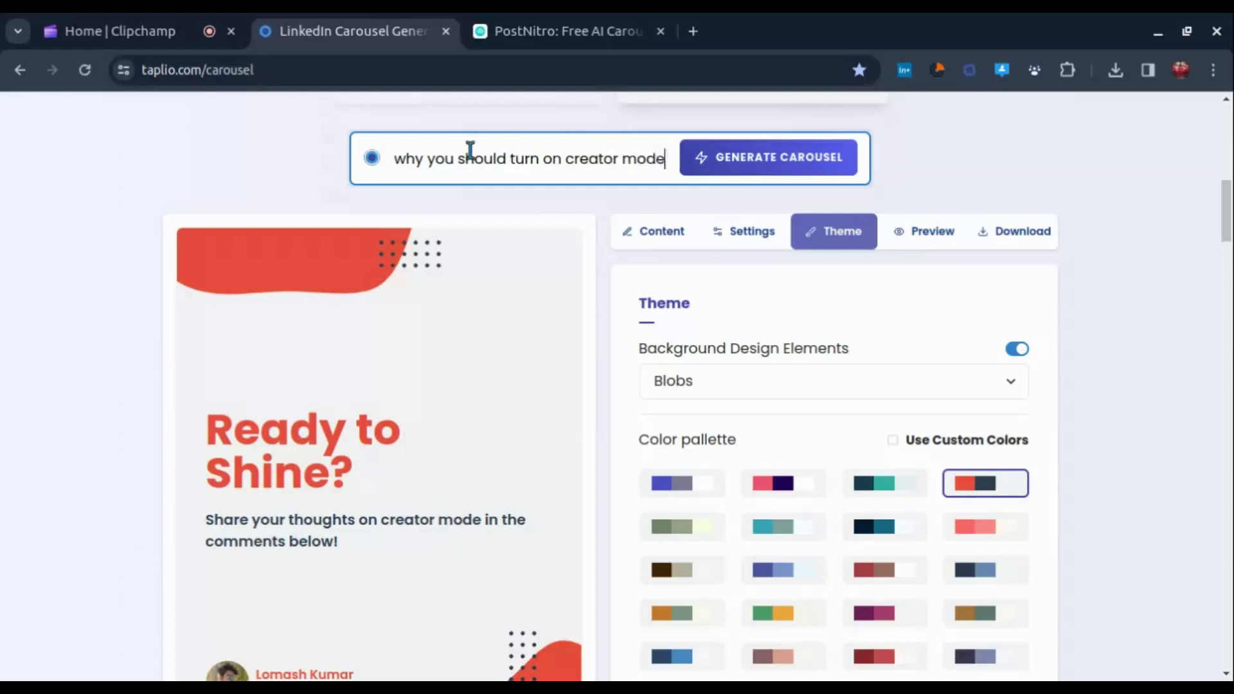
text(on lin)
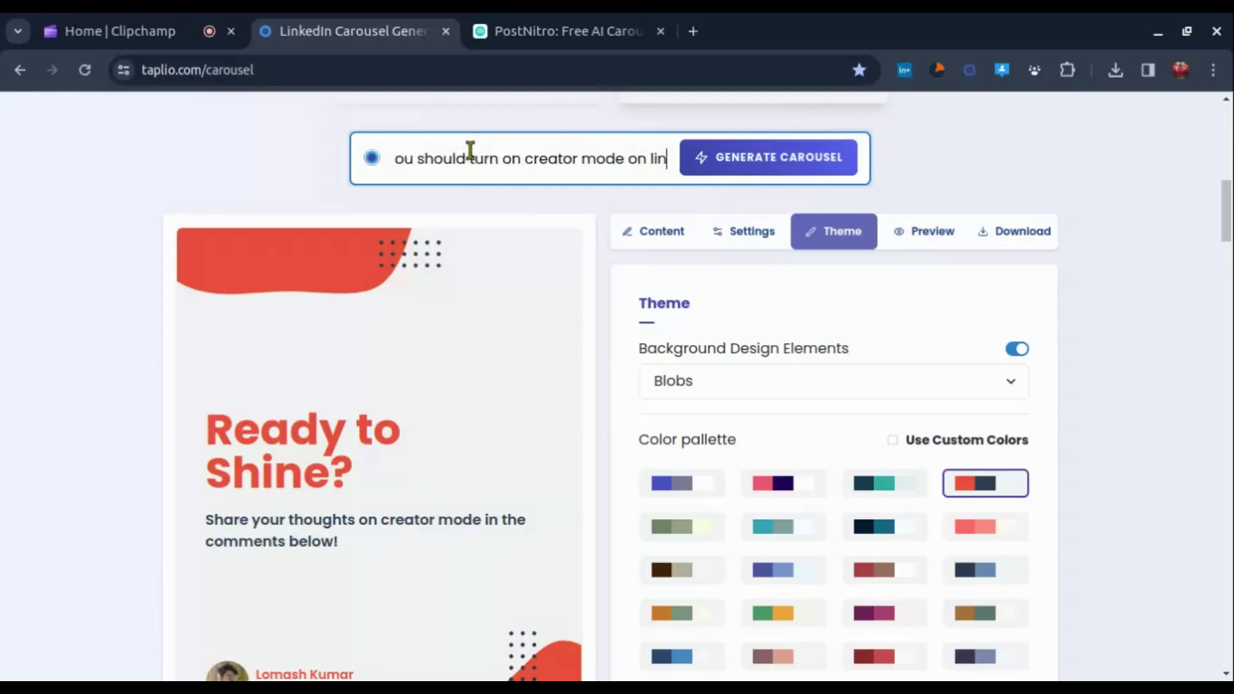
text(kedin)
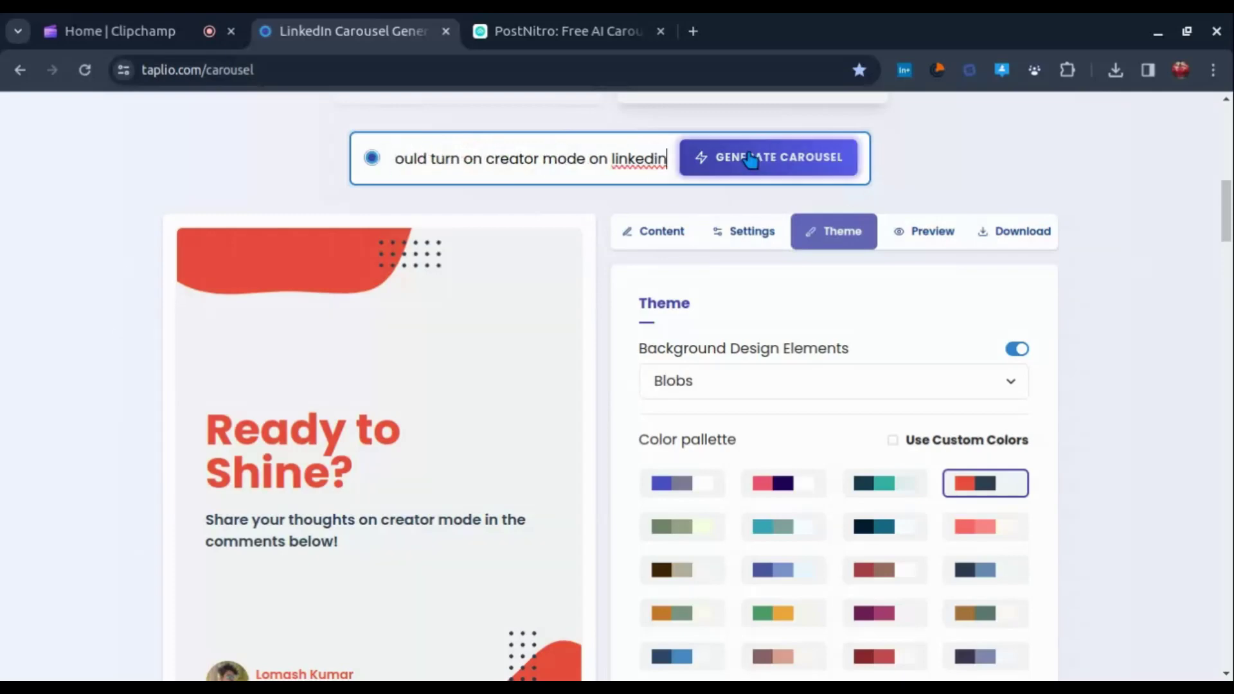
click(770, 162)
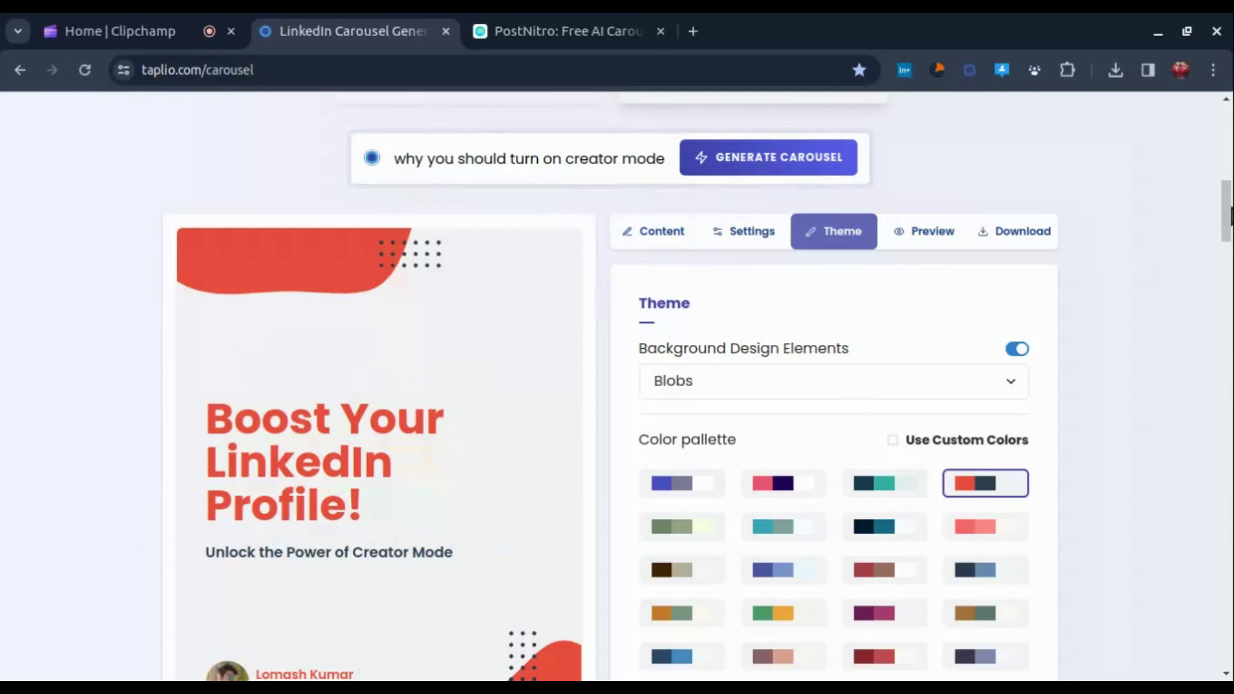
- Review the generated carousel slides one by one, from the cover through the numbered points to the closing slide
scroll(1230, 216, down, 2)
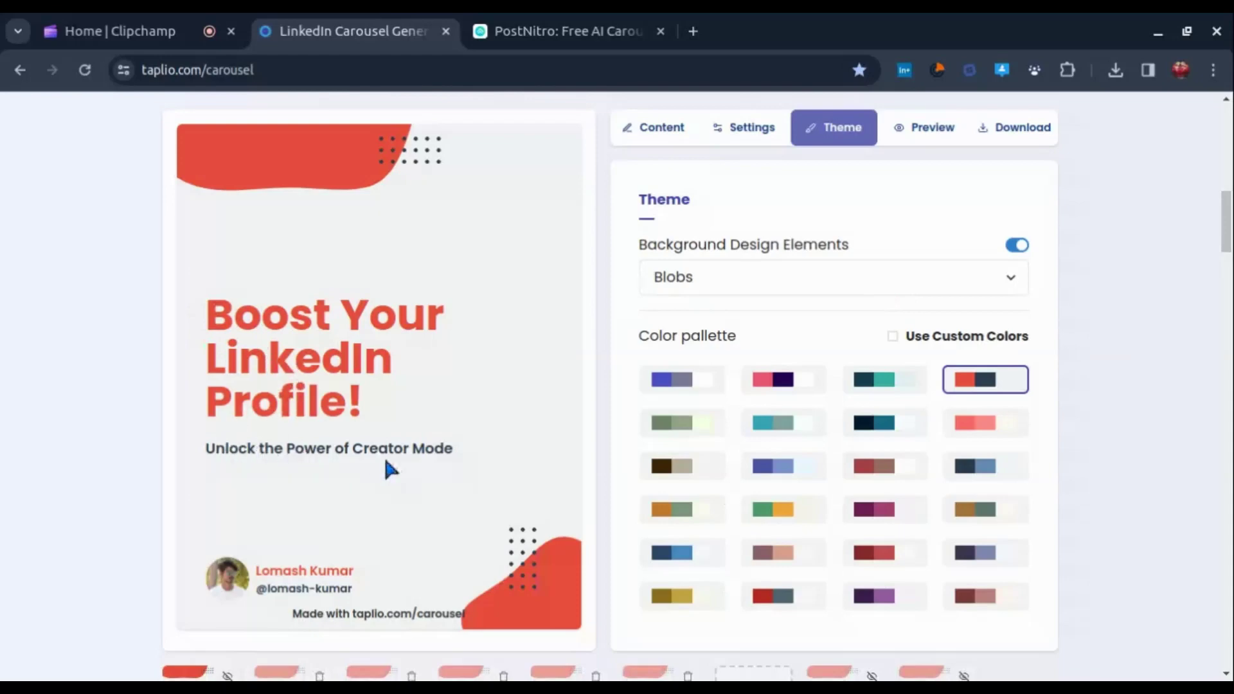
mouse_move(1228, 222)
mouse_down()
mouse_move(1228, 244)
mouse_move(1230, 231)
mouse_up()
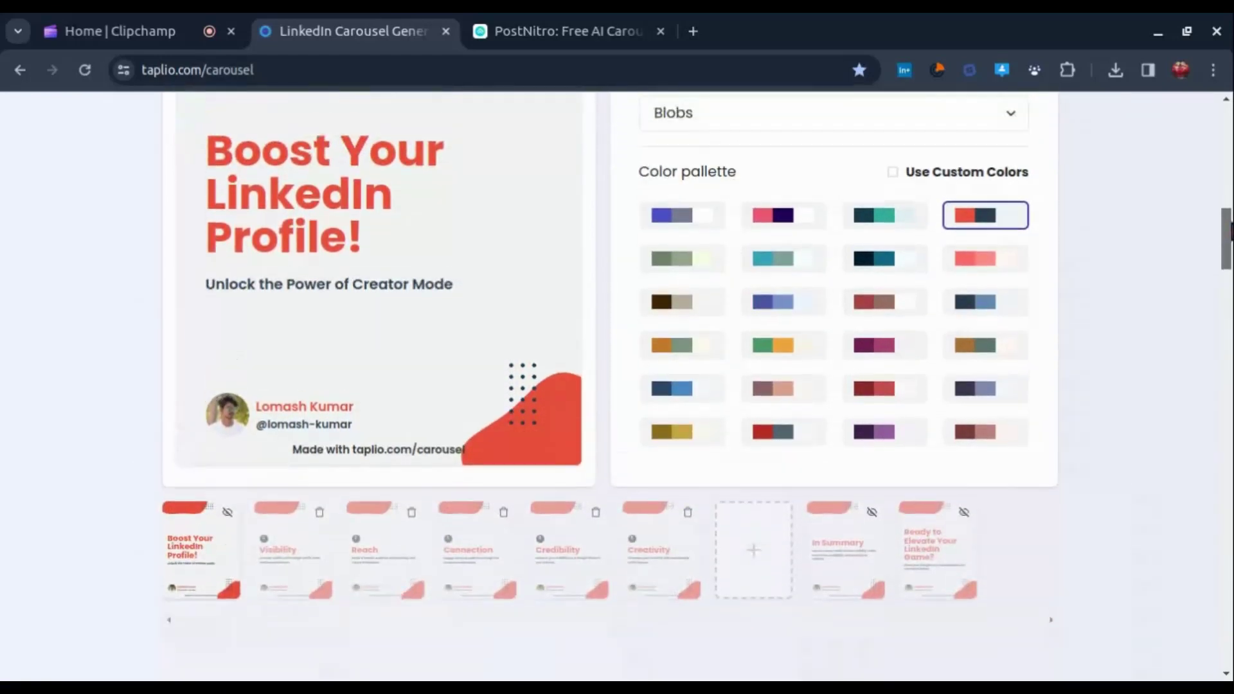
click(297, 548)
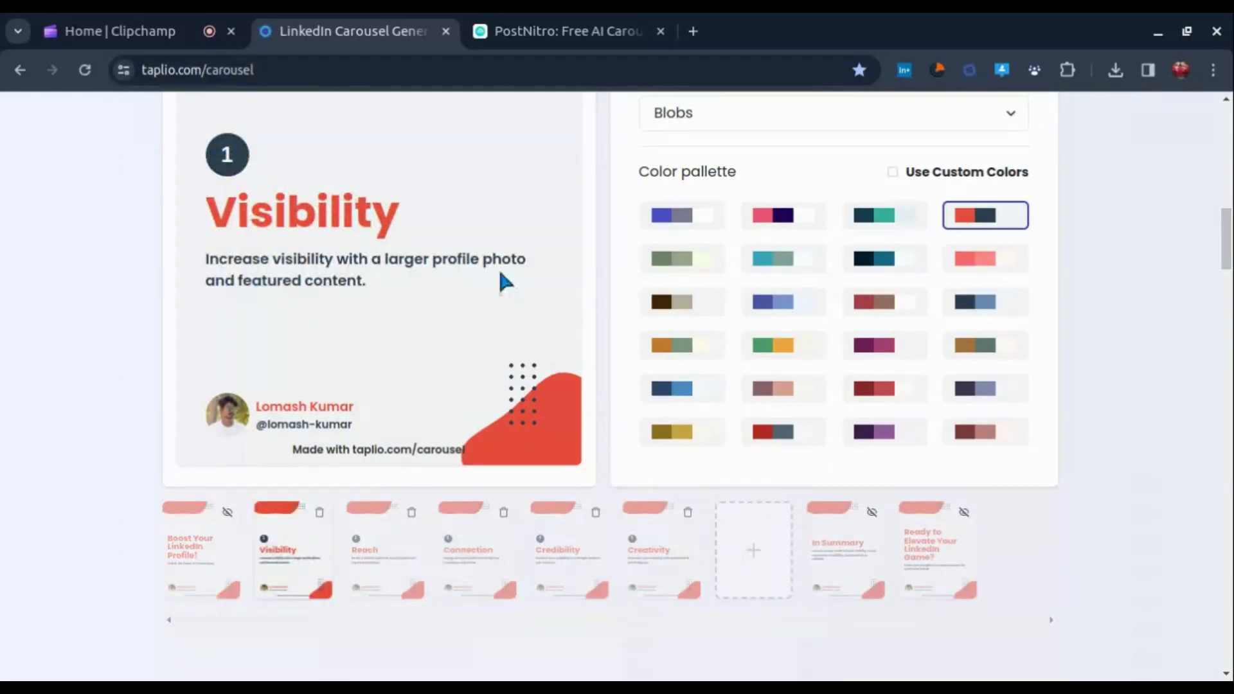
click(386, 553)
click(535, 556)
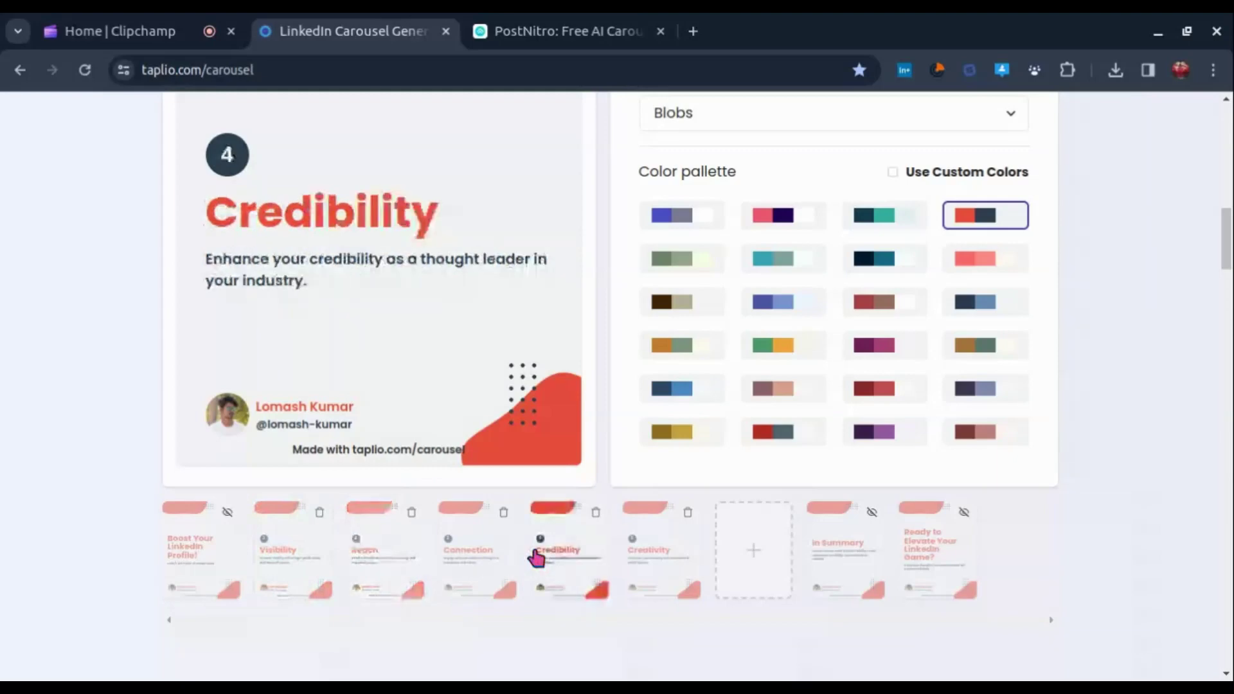
click(470, 558)
click(593, 558)
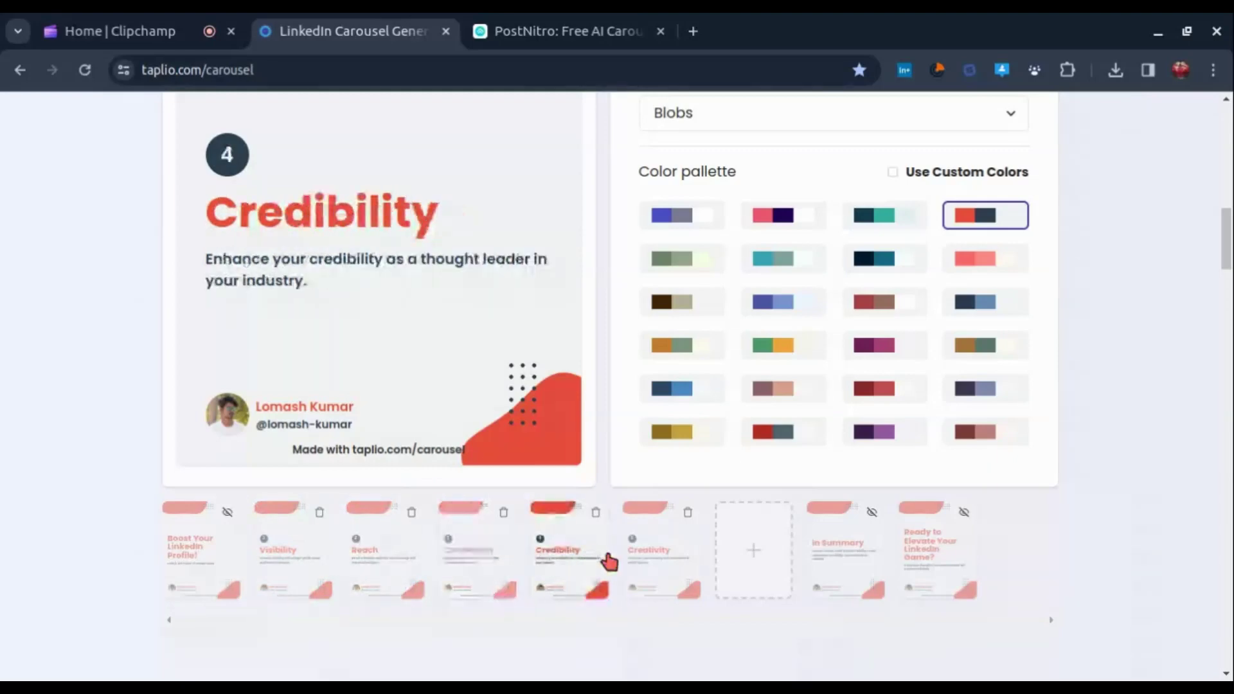
click(667, 560)
click(828, 551)
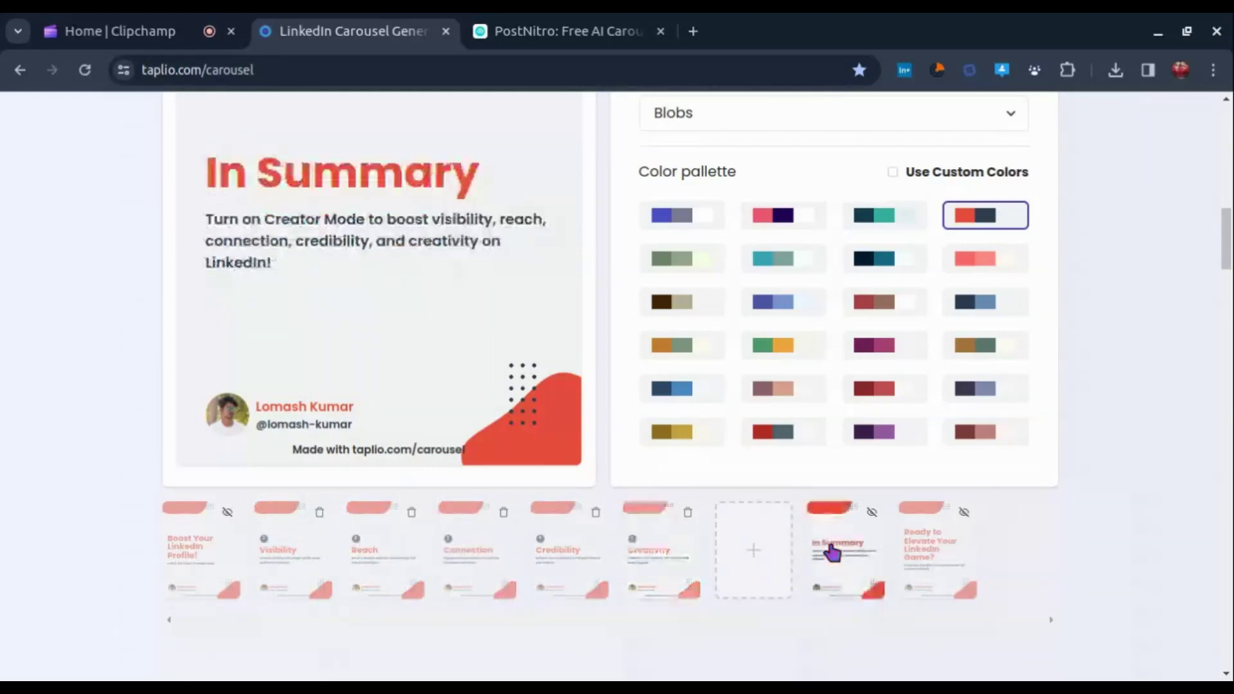
click(945, 554)
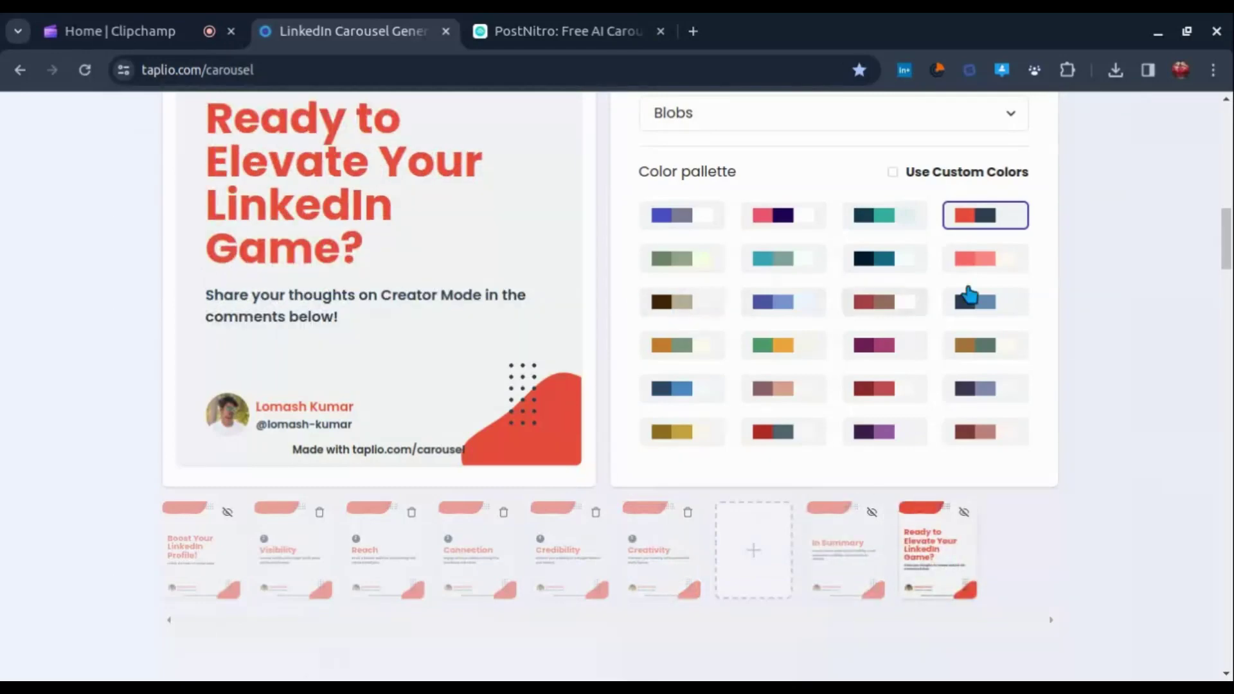
- In the closing slide's content editor, delete and retype "Game?" in the title, and place the cursor in the Text field
drag(1230, 244, 1231, 225)
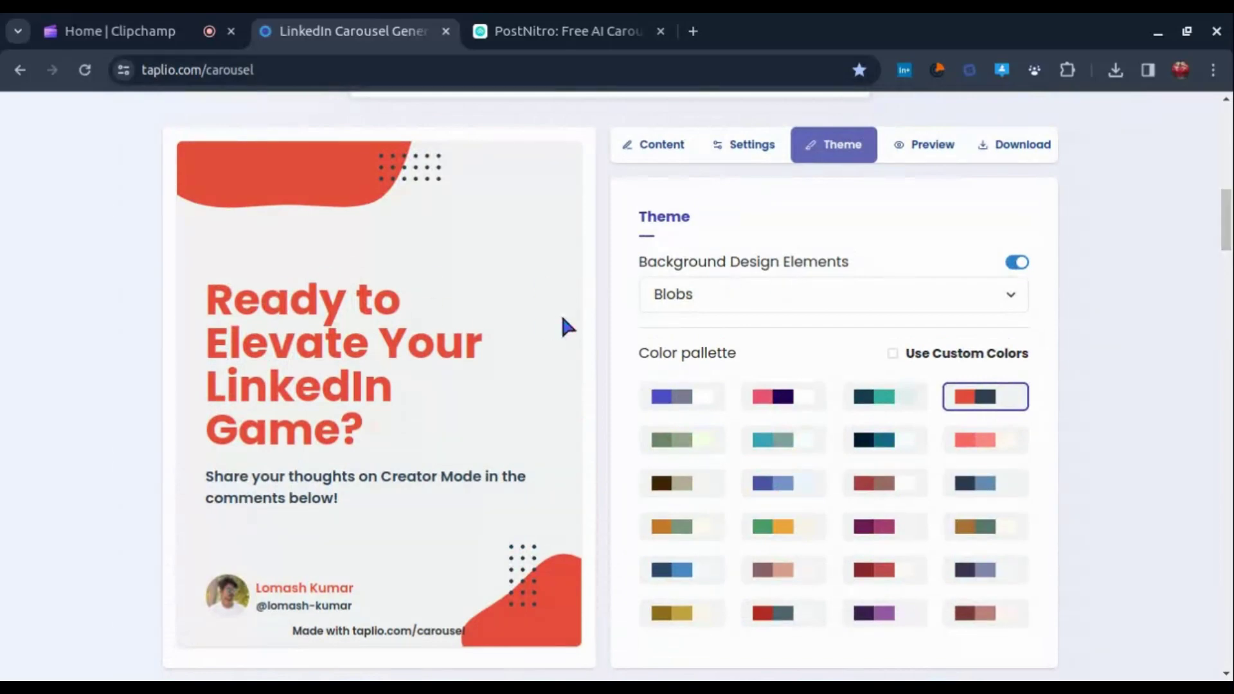
click(673, 155)
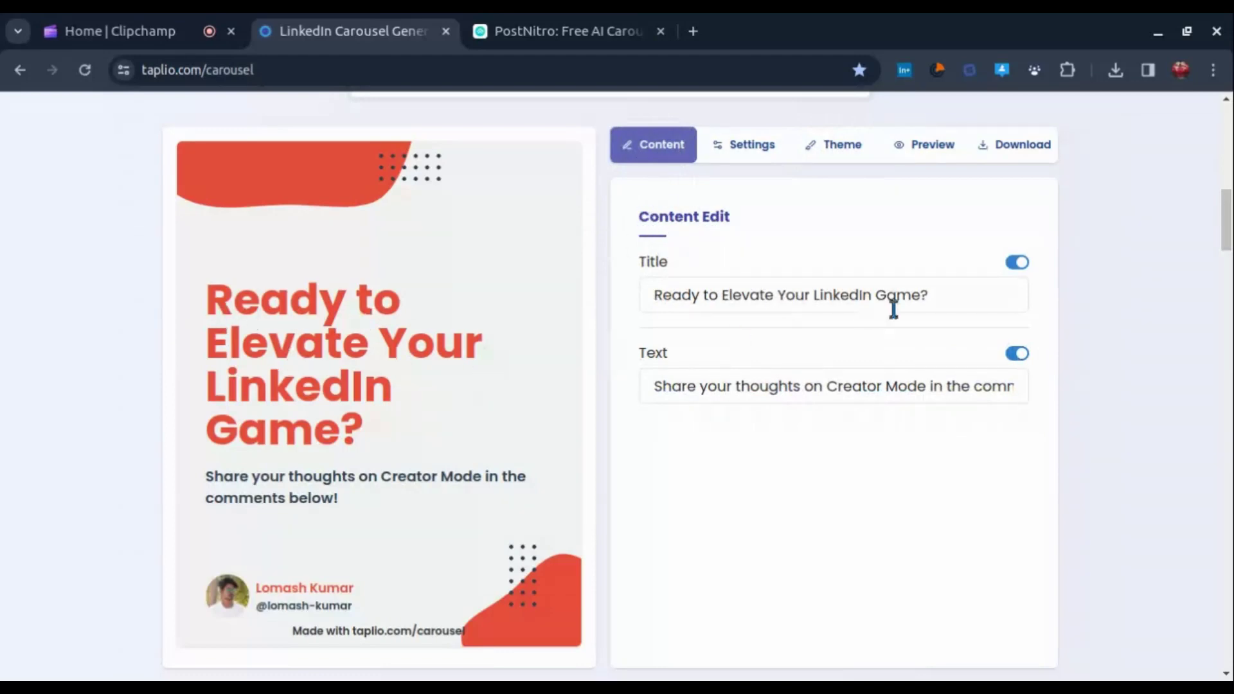
click(964, 293)
key(BackSpace)
key(BackSpace)
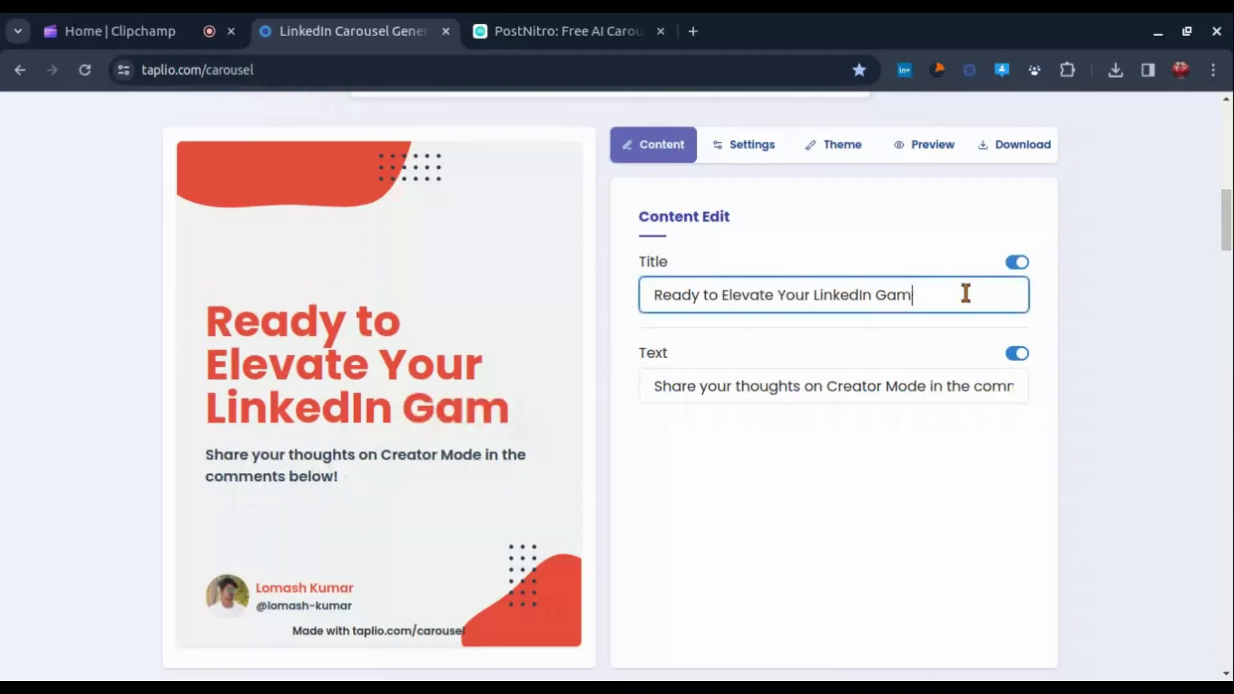
key(BackSpace)
key(BackSpace)
key(BackSpace)
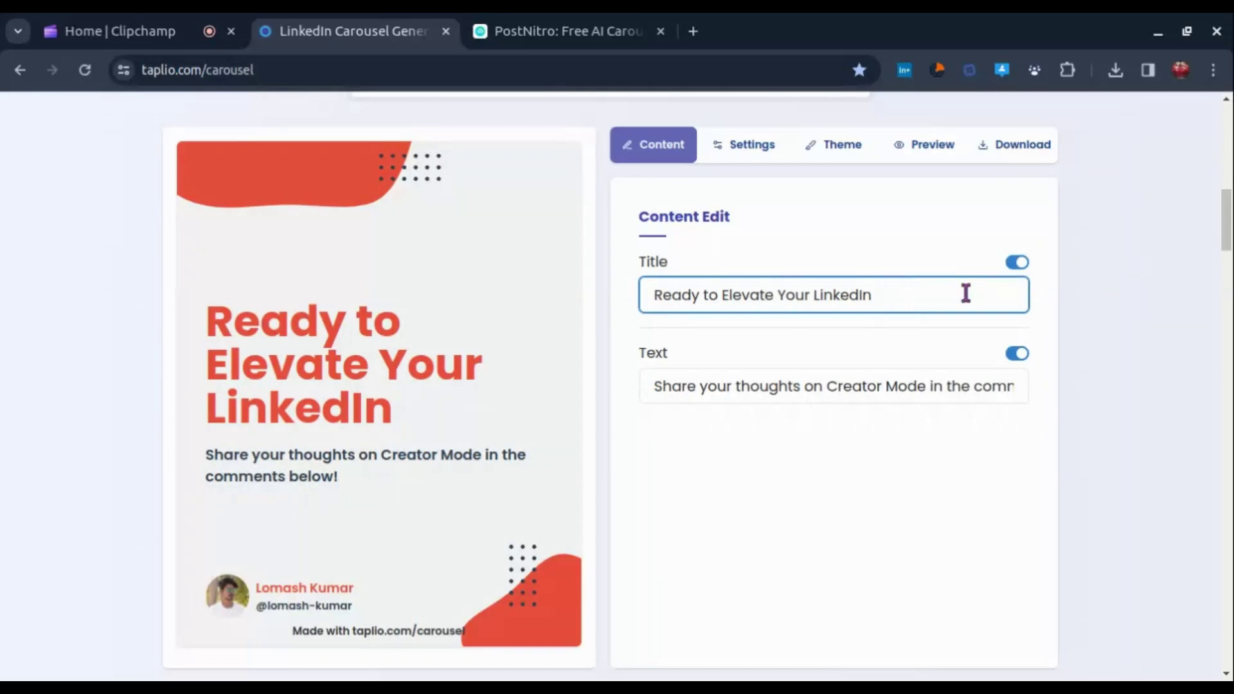
text(Game?)
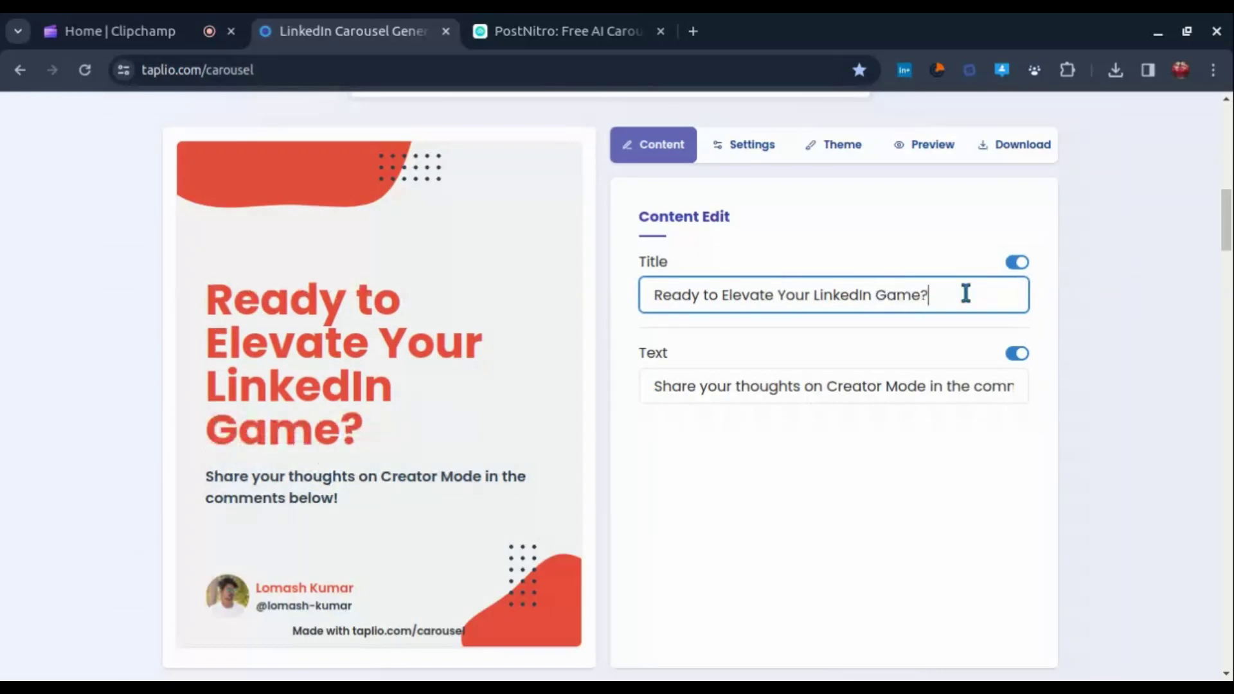
drag(655, 399, 1047, 384)
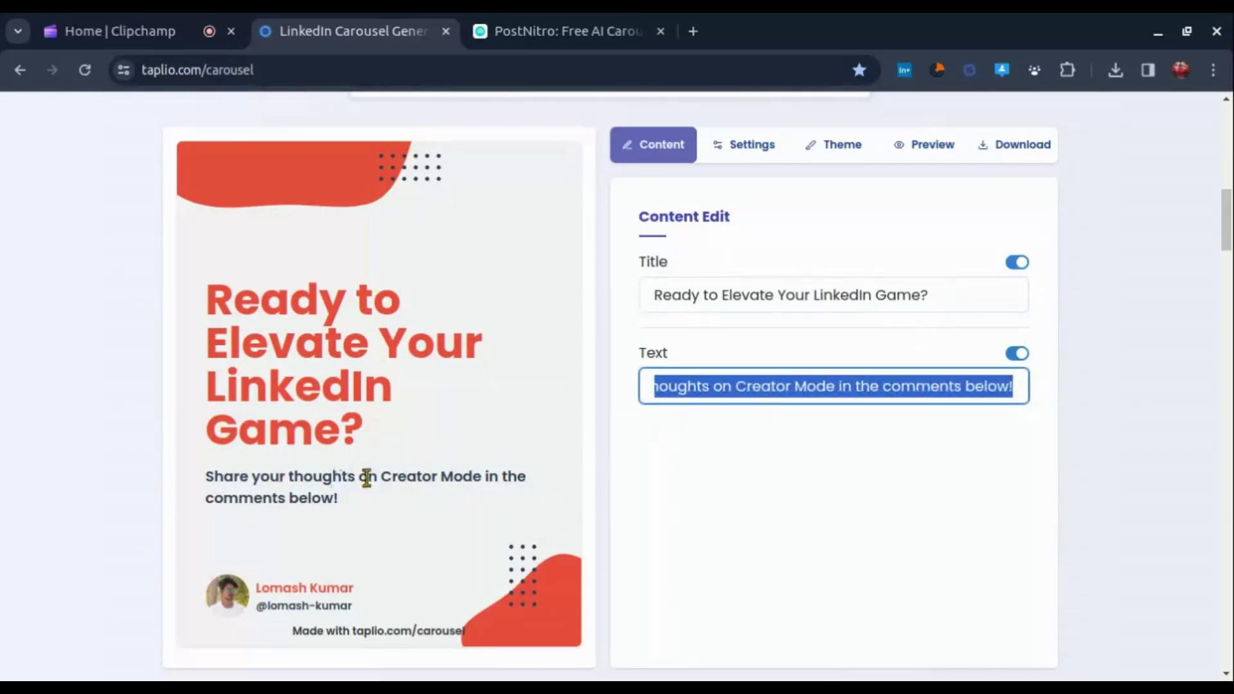
click(818, 386)
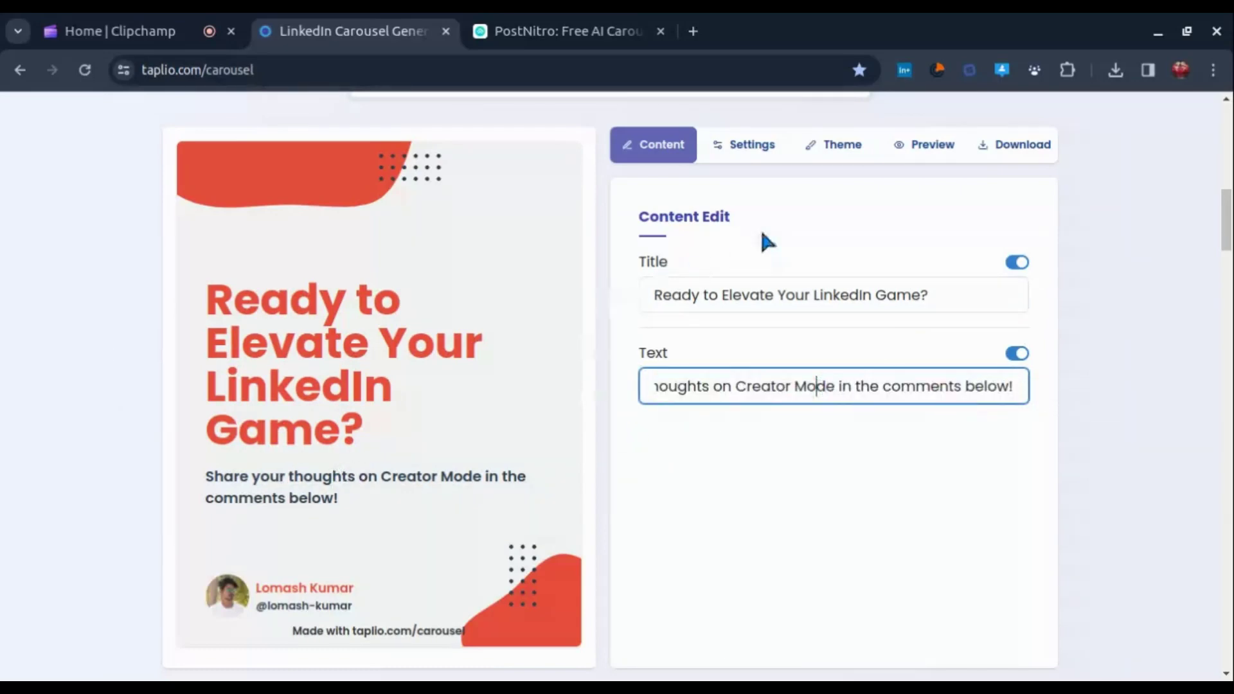
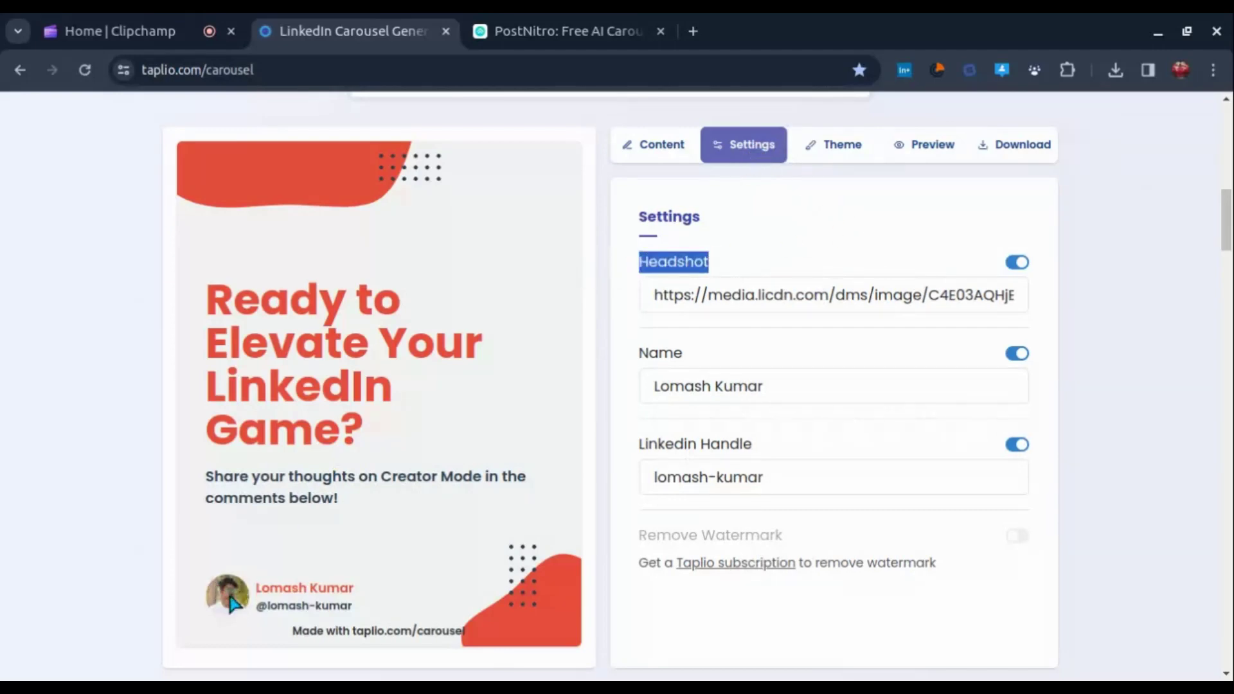
- Examine the carousel settings for headshot, name, LinkedIn handle and watermark removal, along with the watermark on the slide
drag(664, 302, 1056, 299)
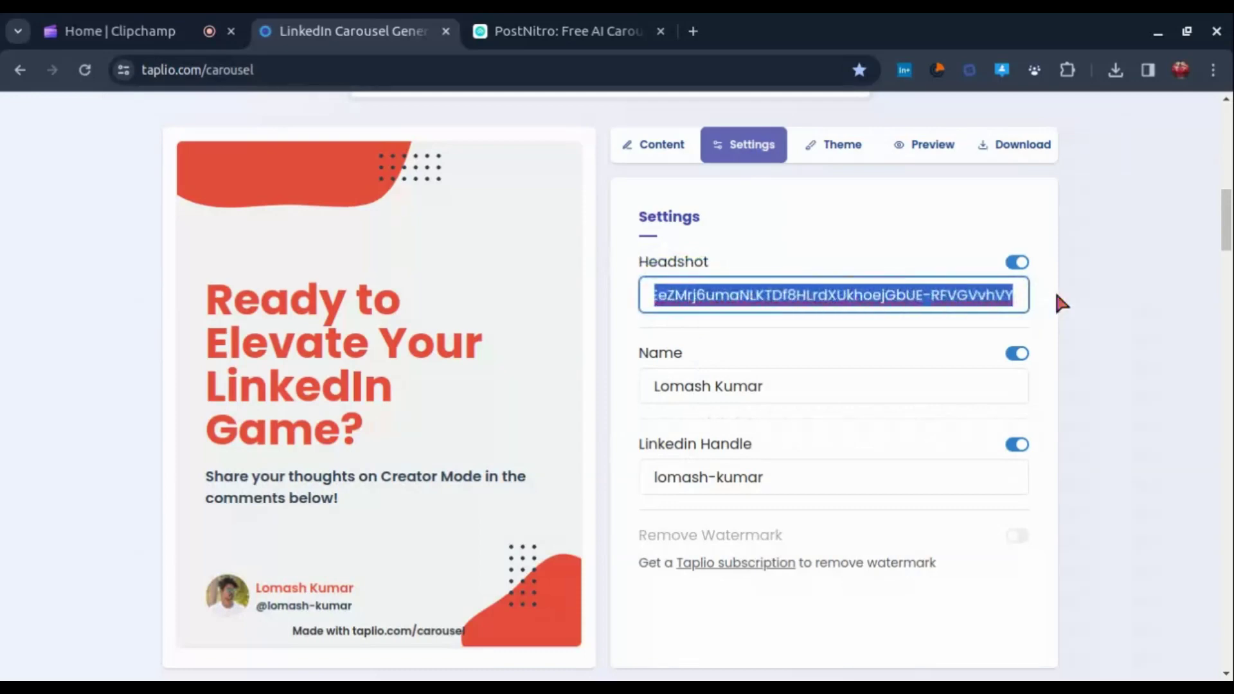
double_click(659, 355)
drag(634, 444, 751, 444)
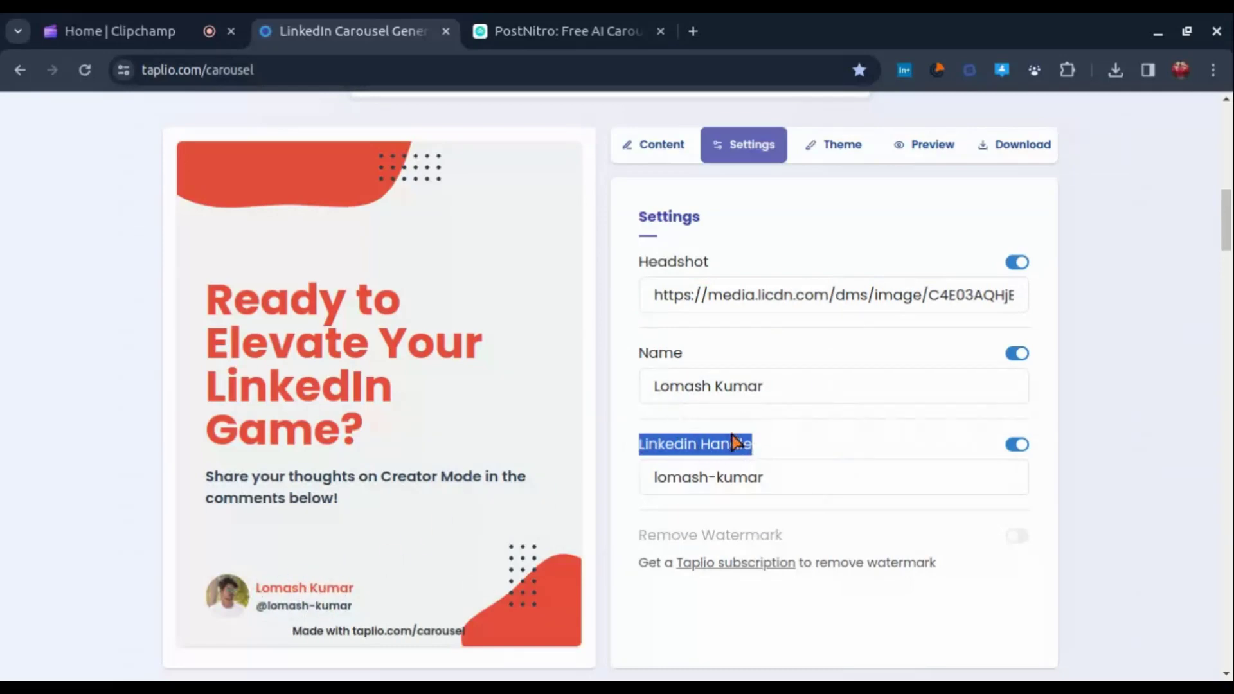
drag(303, 631, 387, 636)
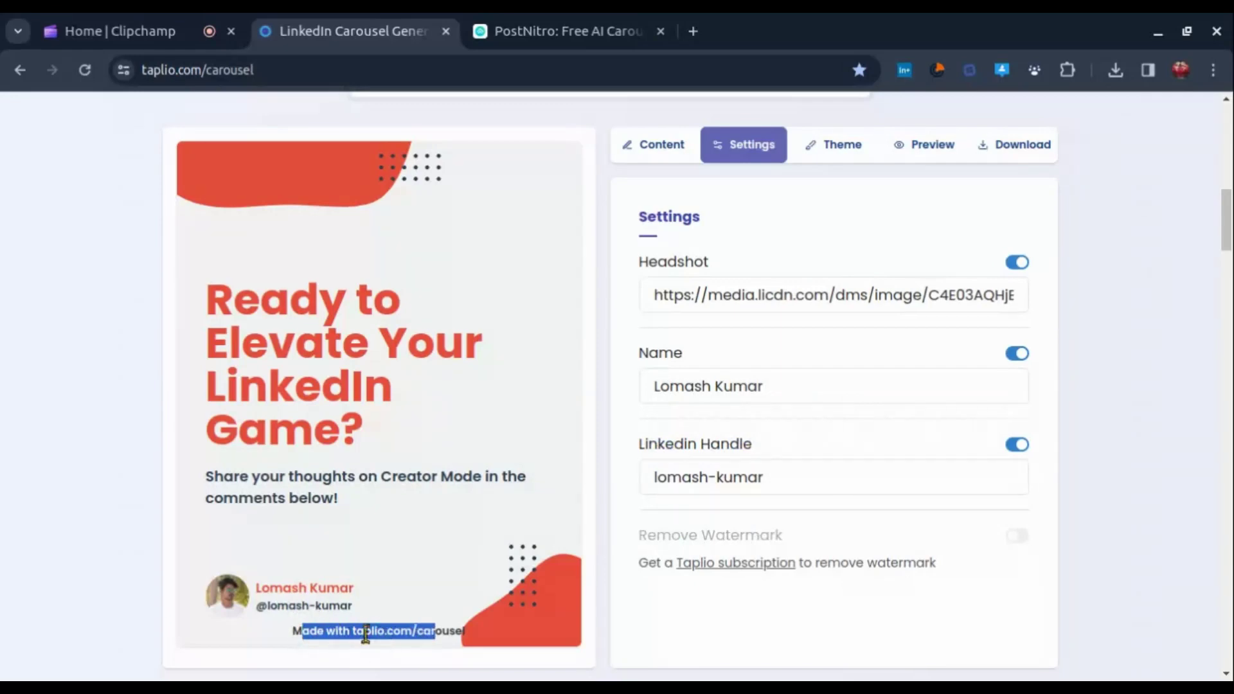
drag(637, 537, 803, 540)
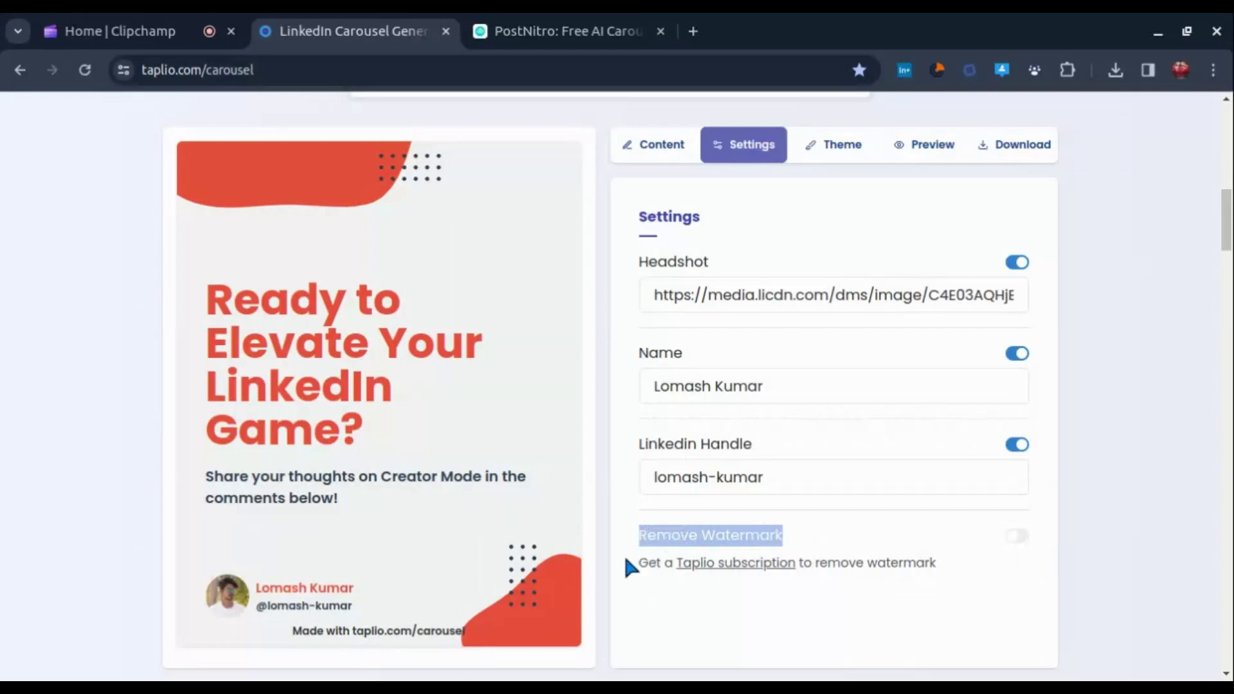
drag(627, 557, 952, 569)
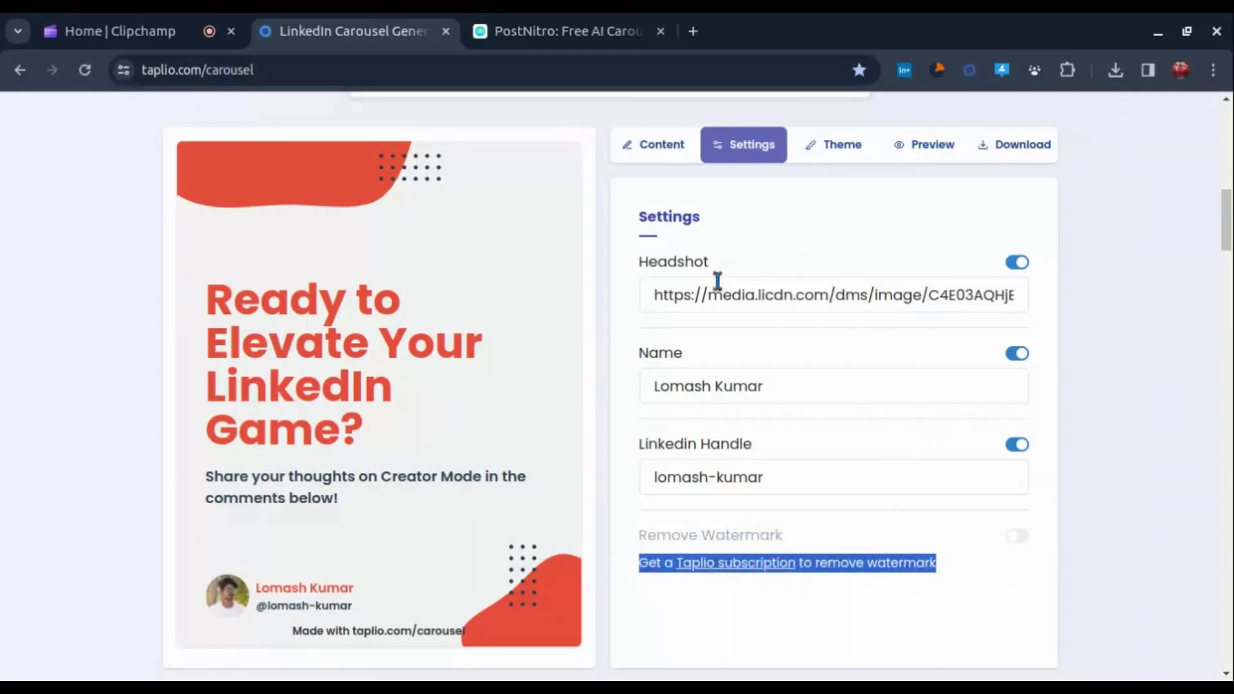
- Set the carousel's color palette to the dark blue and light blue one and its background design elements to Triangles
click(831, 154)
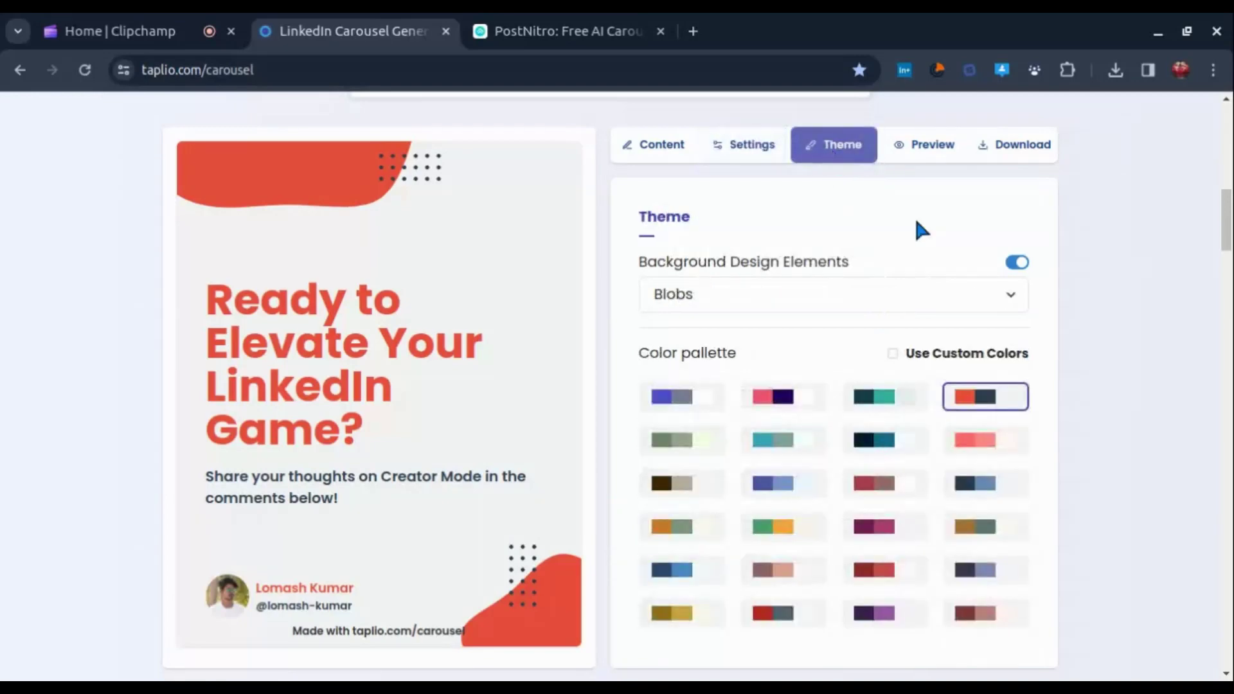
scroll(1231, 216, down, 2)
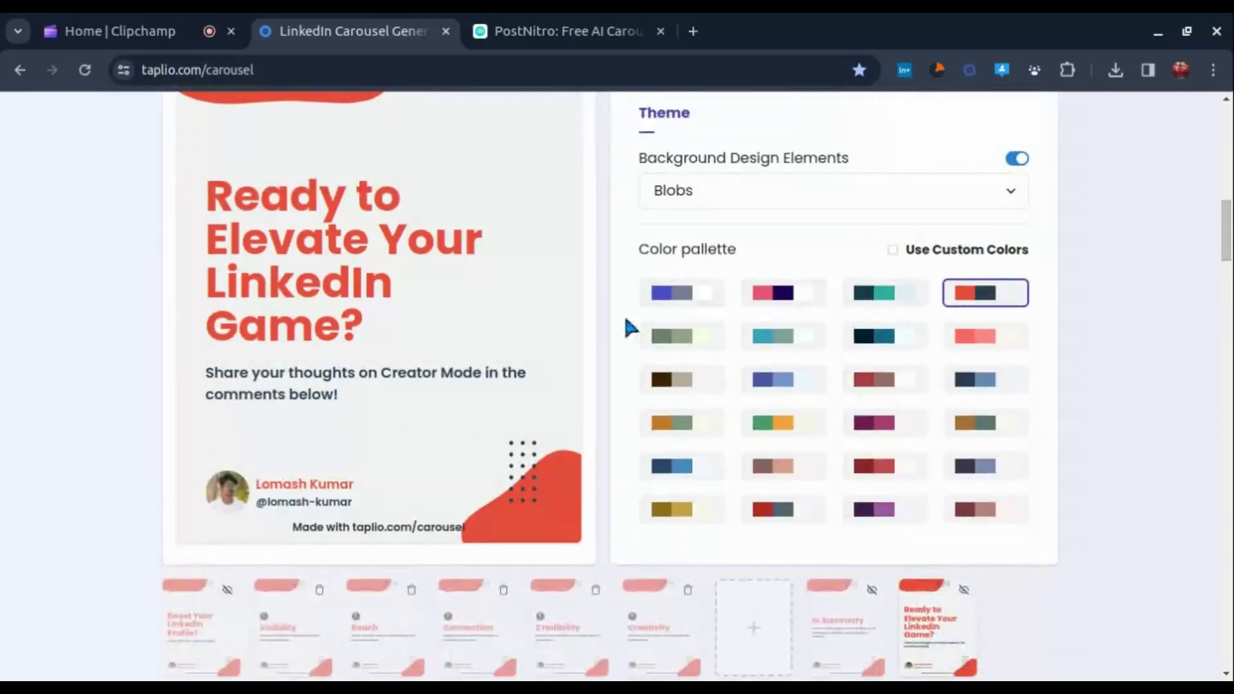
click(677, 436)
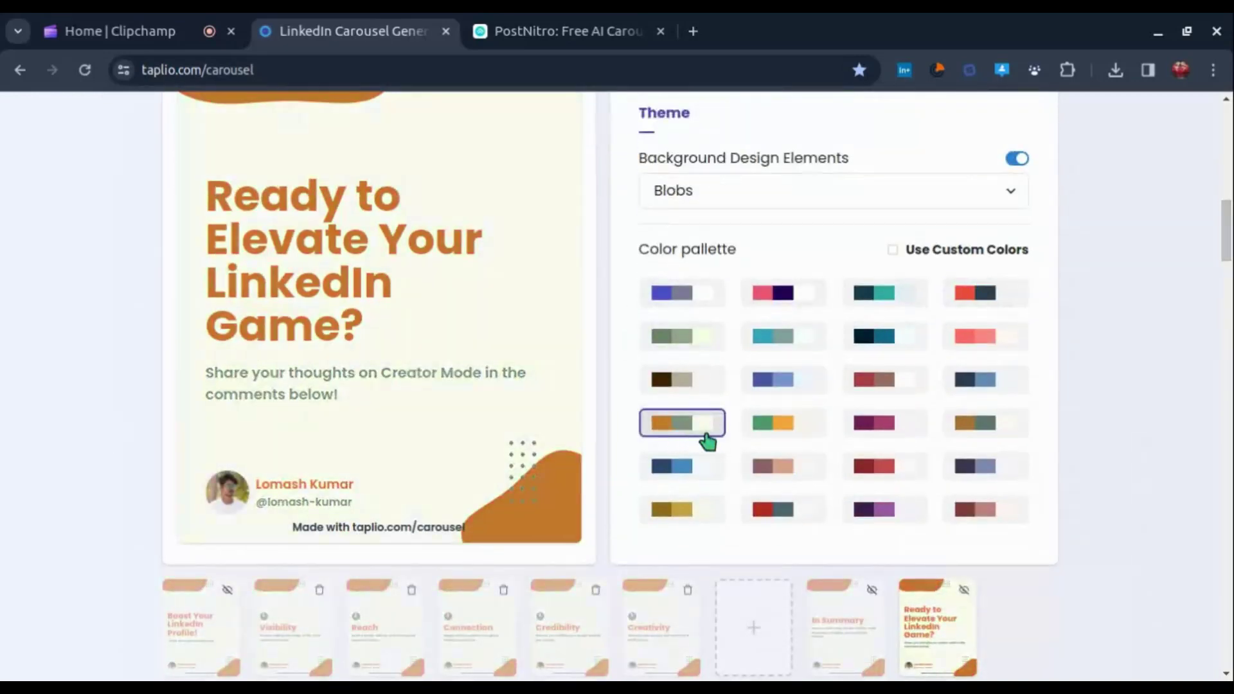
click(668, 474)
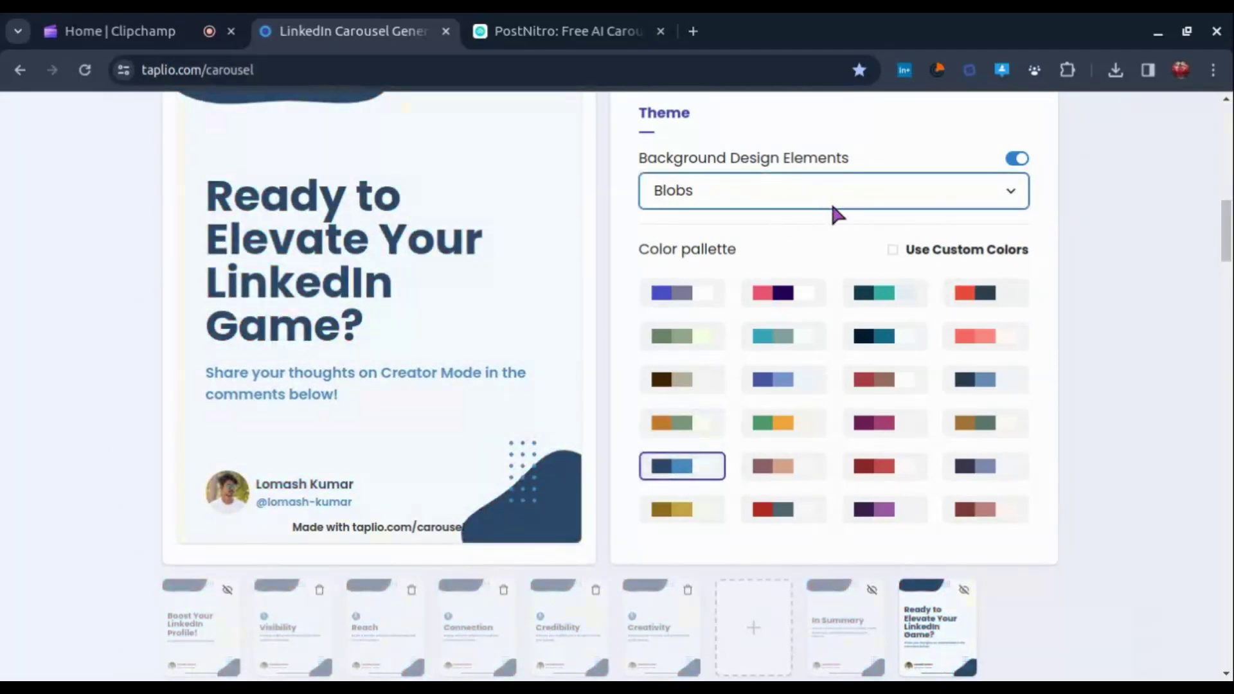
click(736, 233)
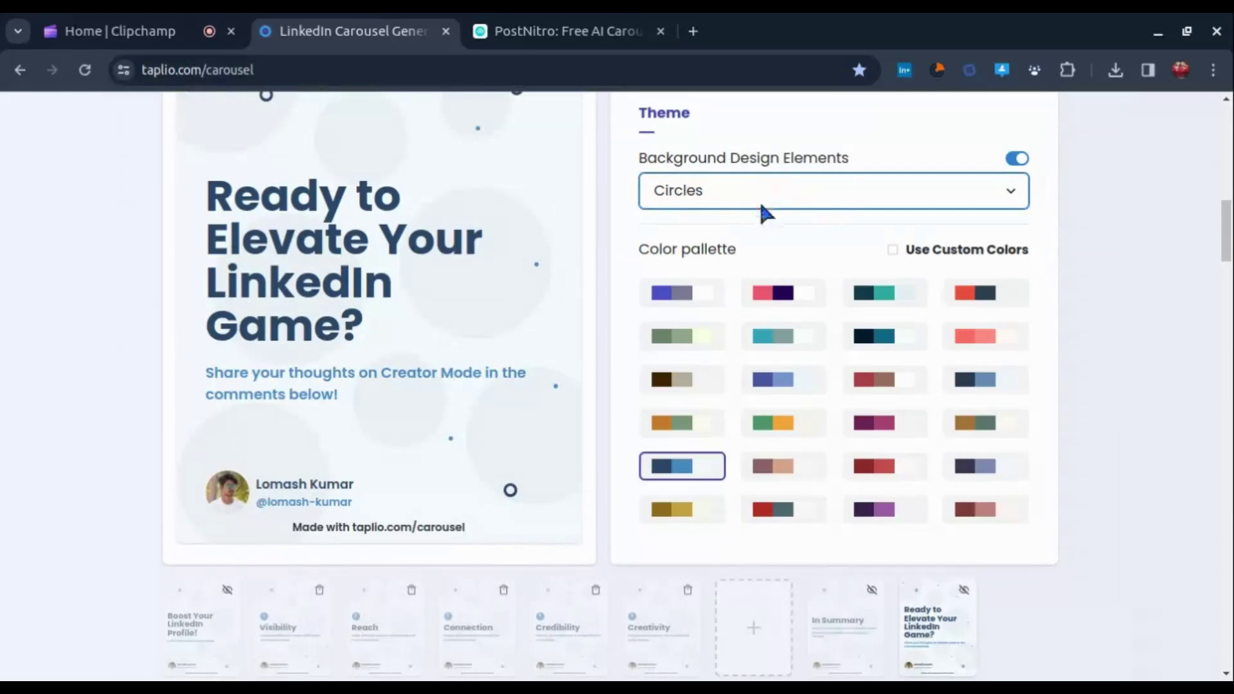
key(Down)
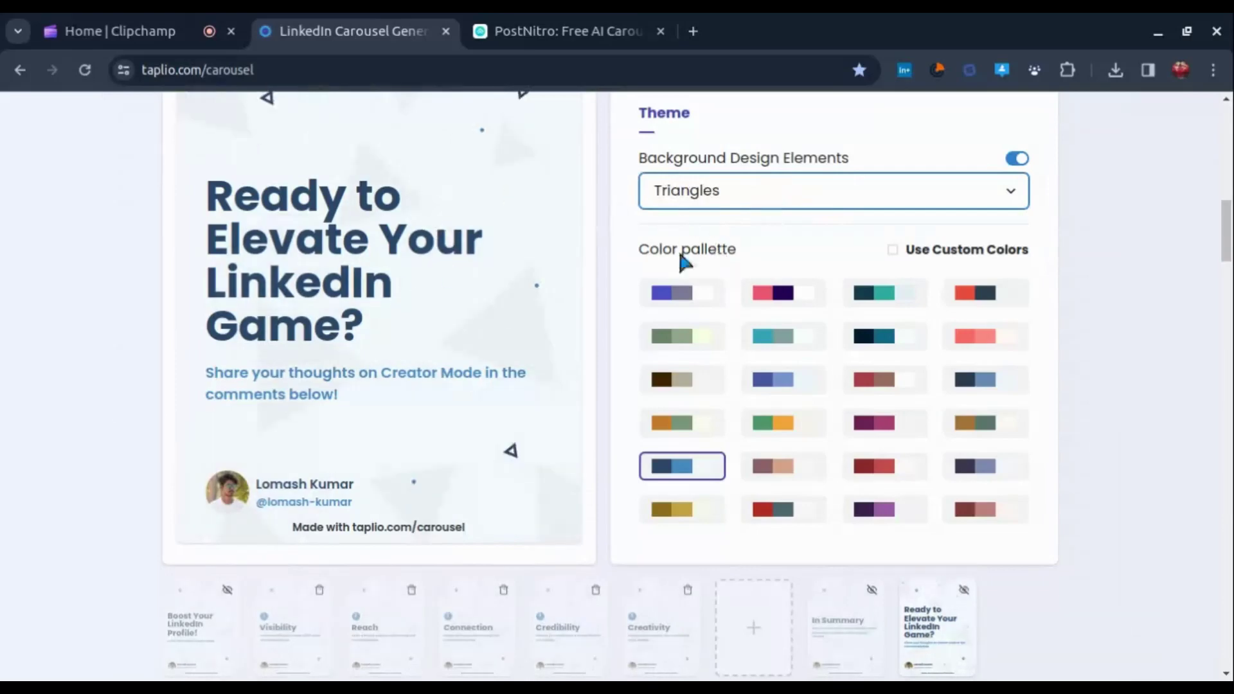
- Preview the whole carousel from the "Boost Your LinkedIn Profile!" cover to the closing slide, and exit the preview
scroll(884, 263, up, 2)
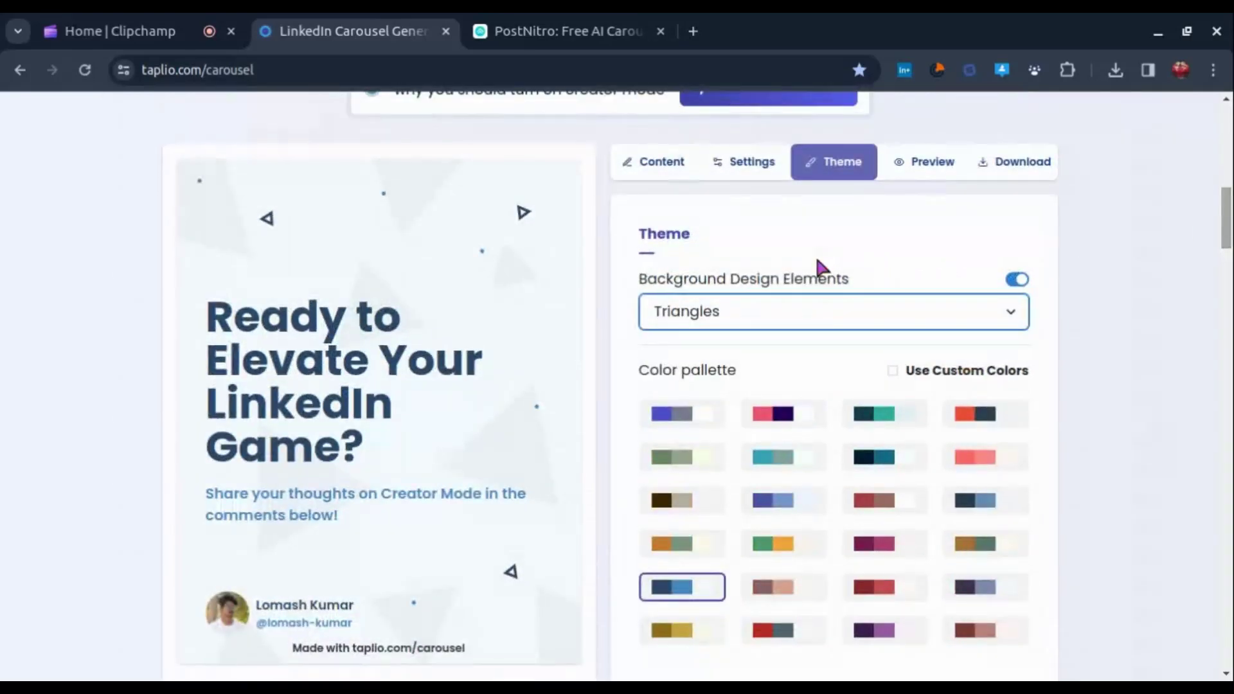
click(931, 163)
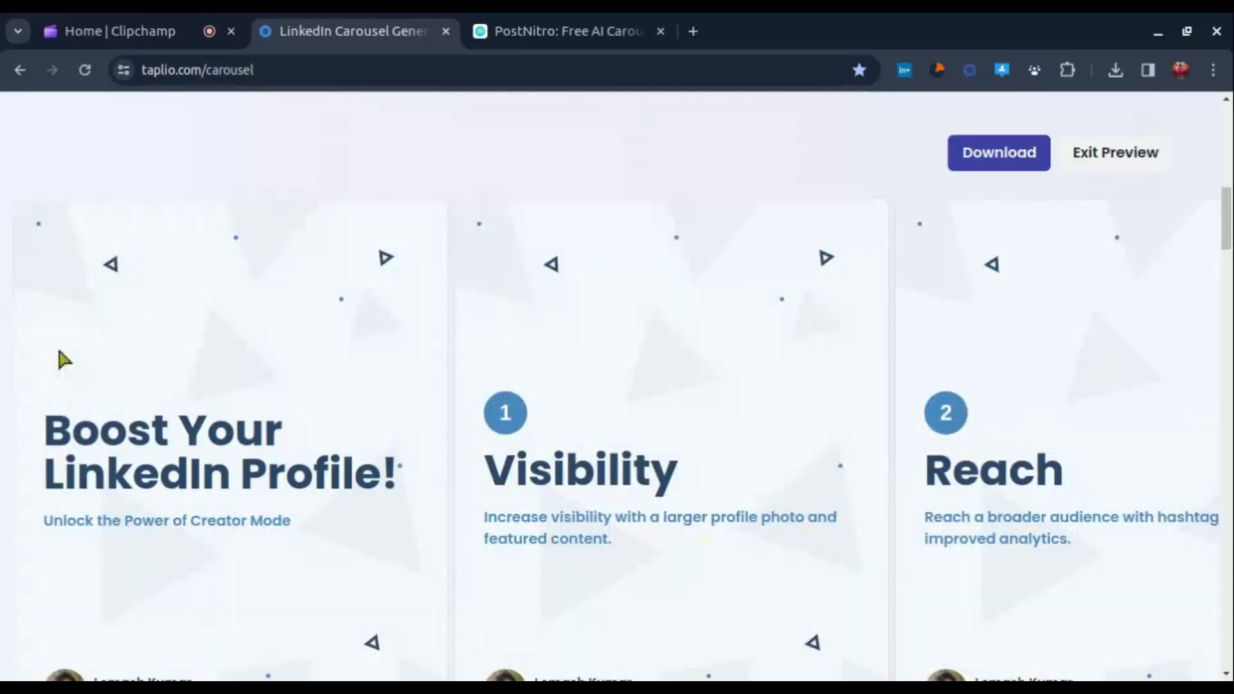
drag(45, 436, 404, 472)
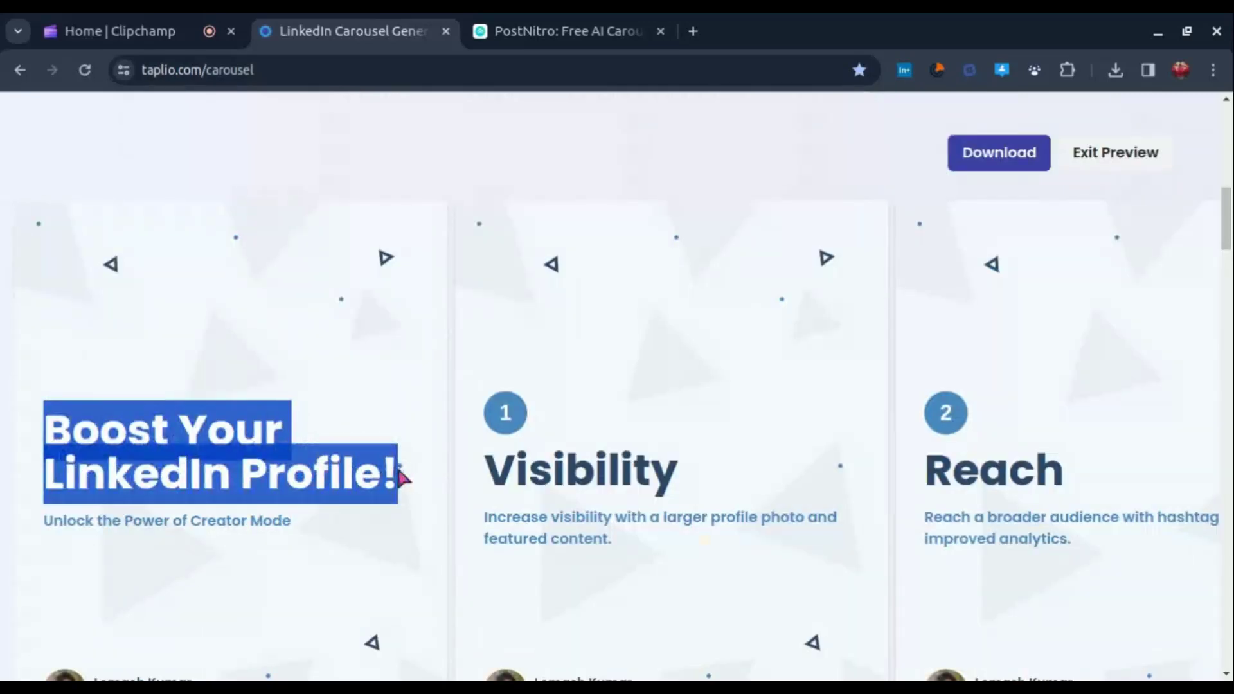
click(860, 412)
scroll(1145, 296, down, 6)
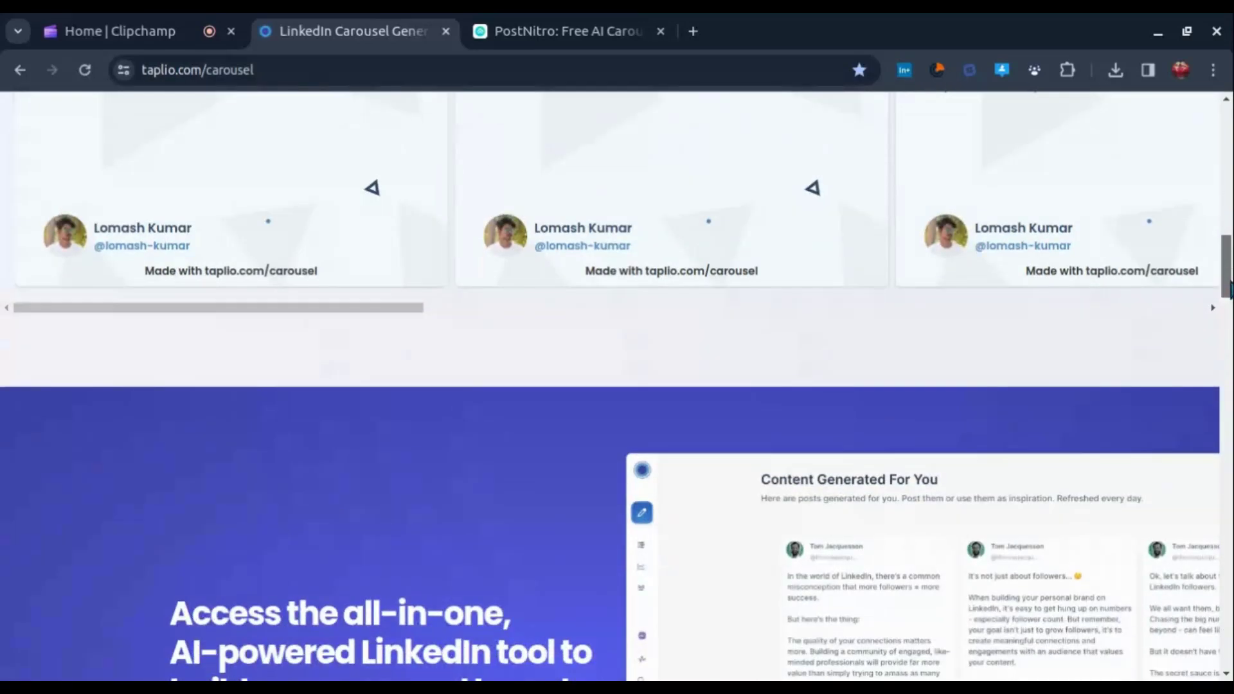
scroll(1144, 295, up, 5)
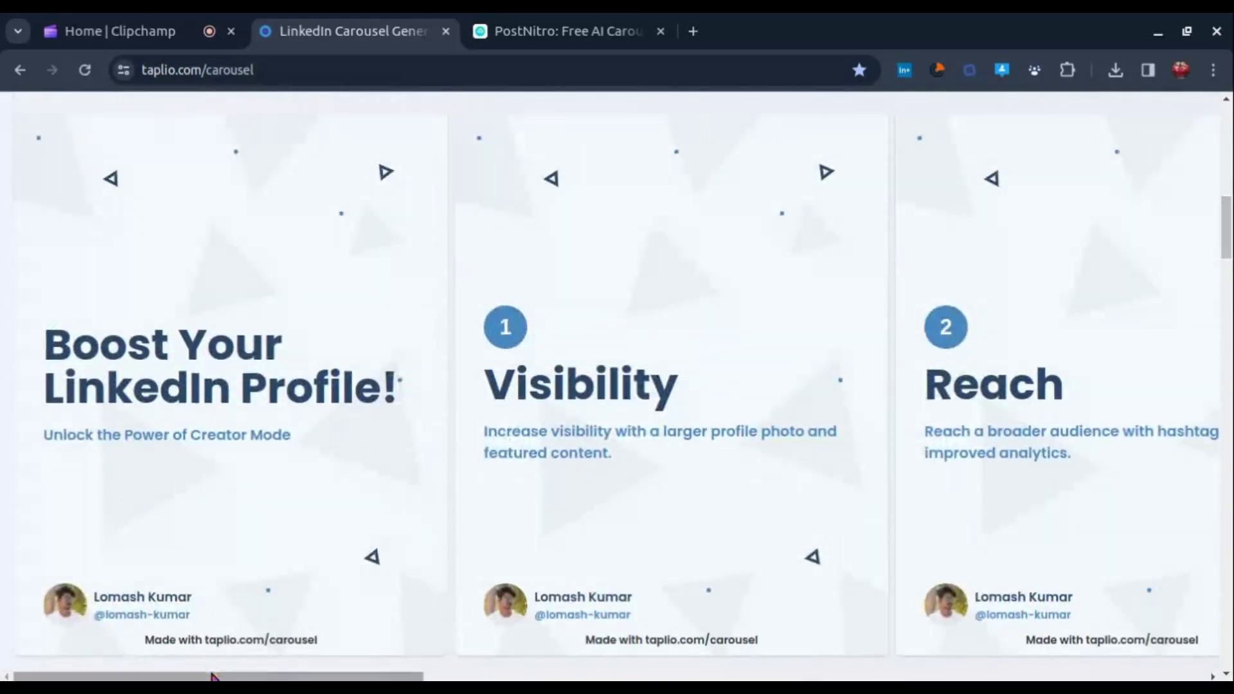
scroll(216, 675, right, 10)
scroll(385, 677, right, 10)
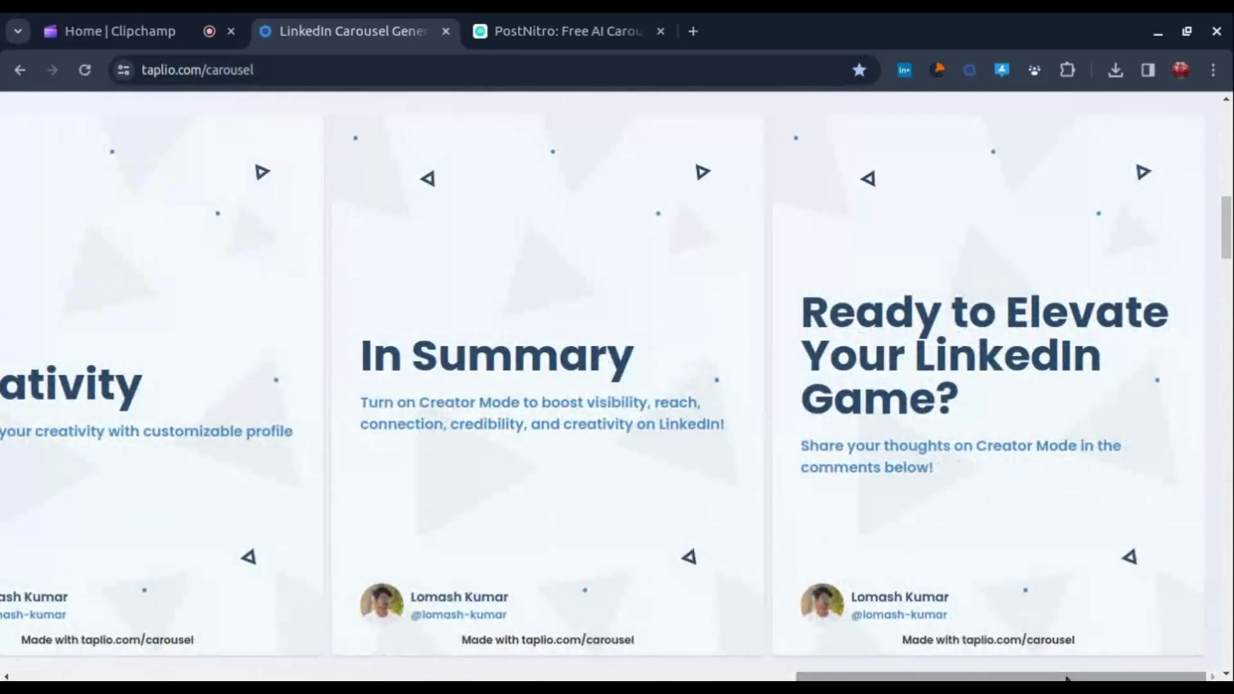
scroll(215, 668, left, 15)
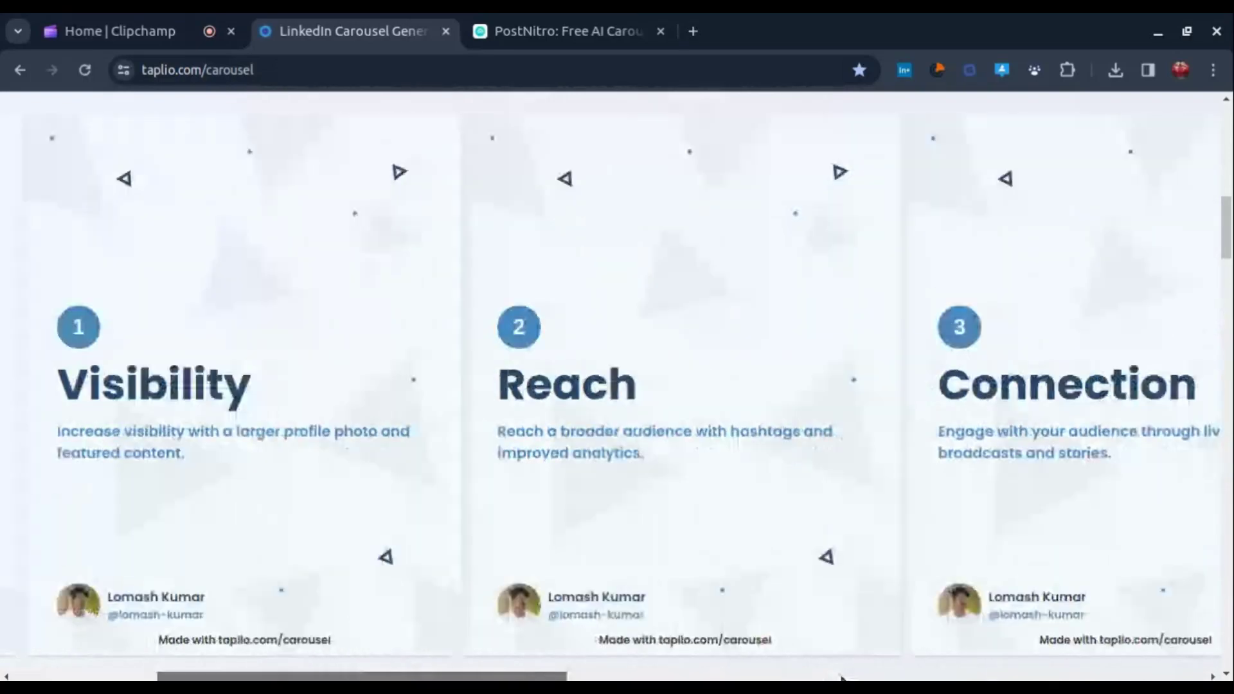
scroll(1230, 231, up, 5)
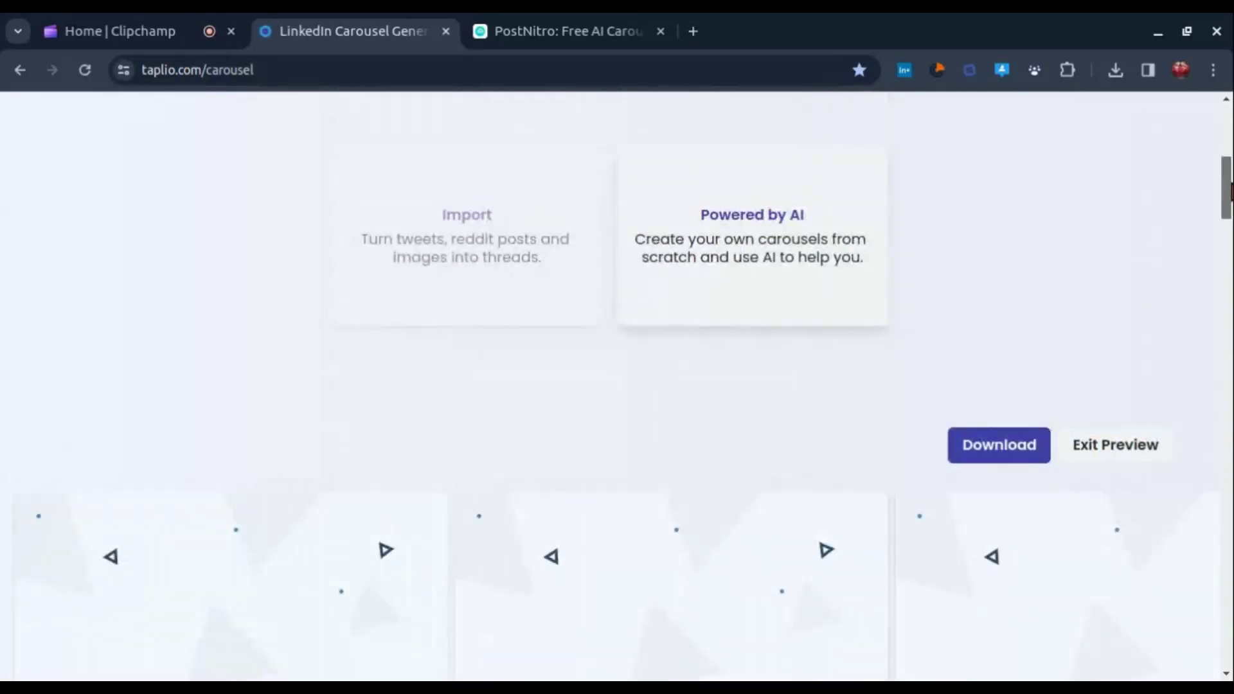
scroll(953, 386, down, 1)
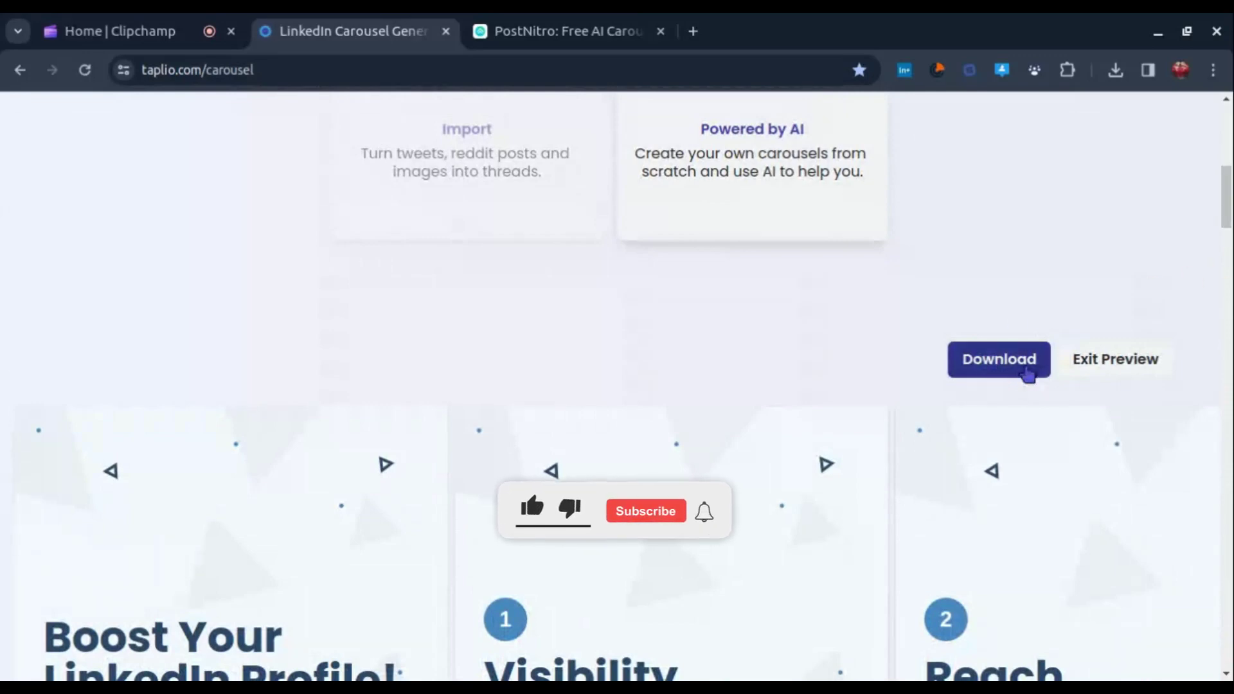
click(1104, 363)
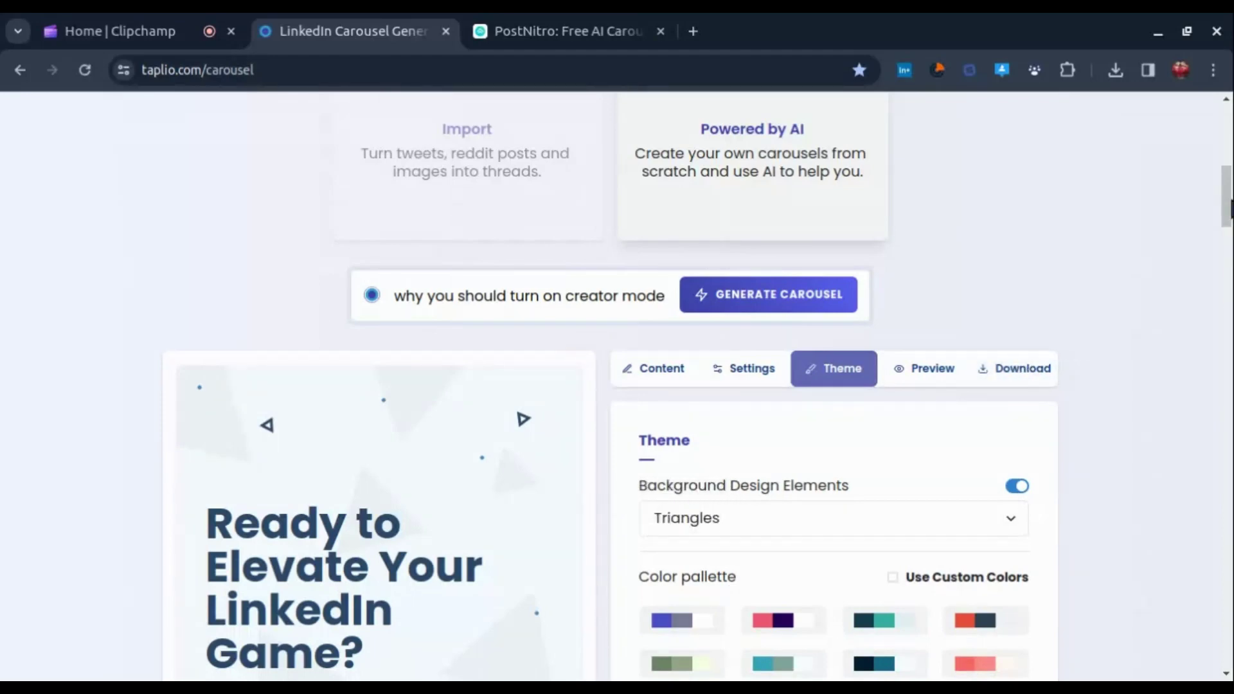
- Switch to the PostNitro website and start creating a new free carousel
drag(1230, 207, 1230, 146)
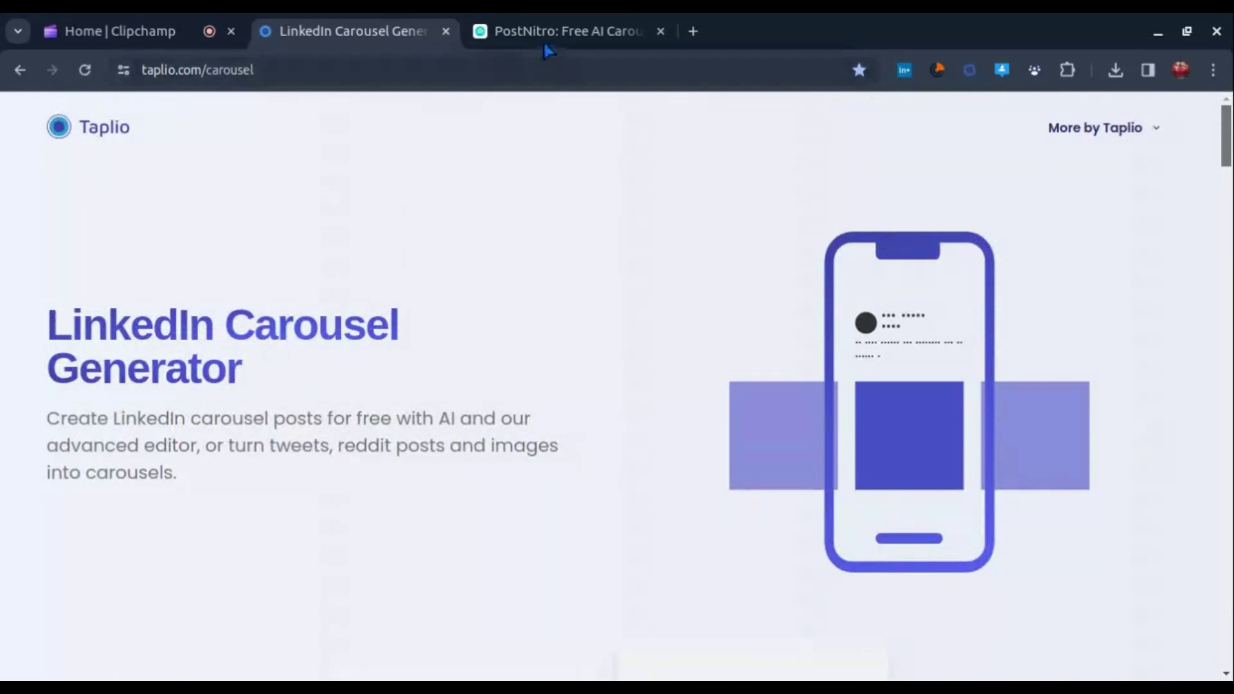
click(568, 38)
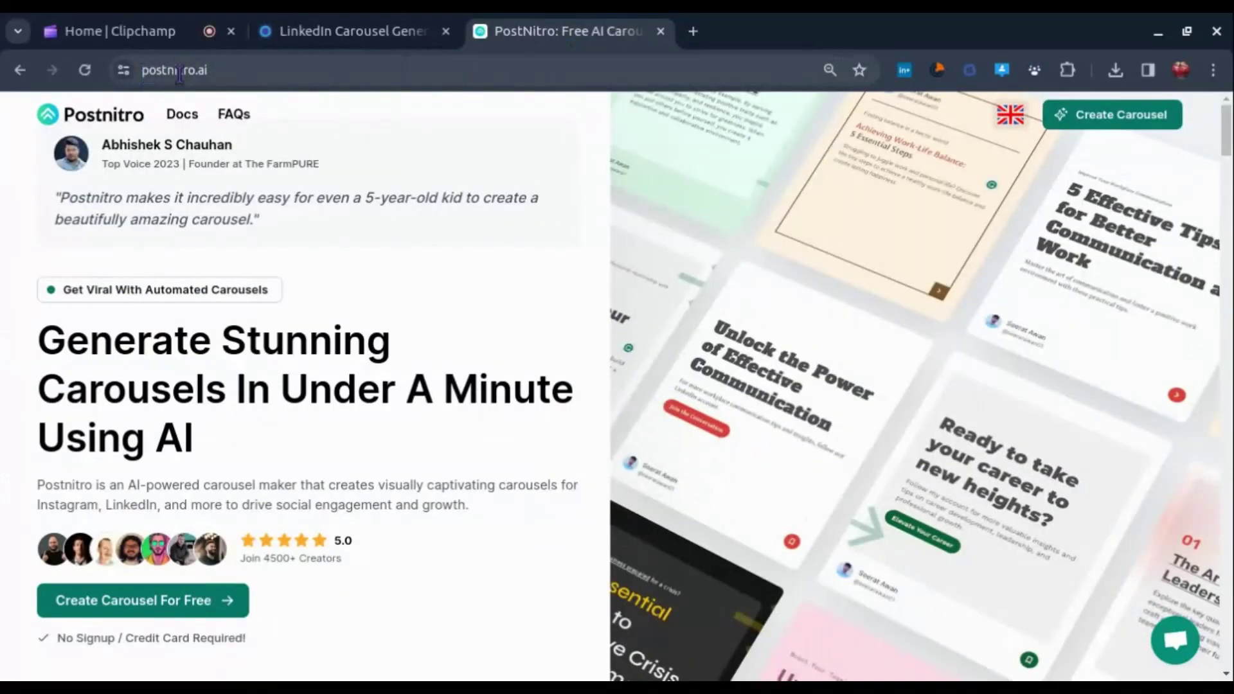
click(178, 75)
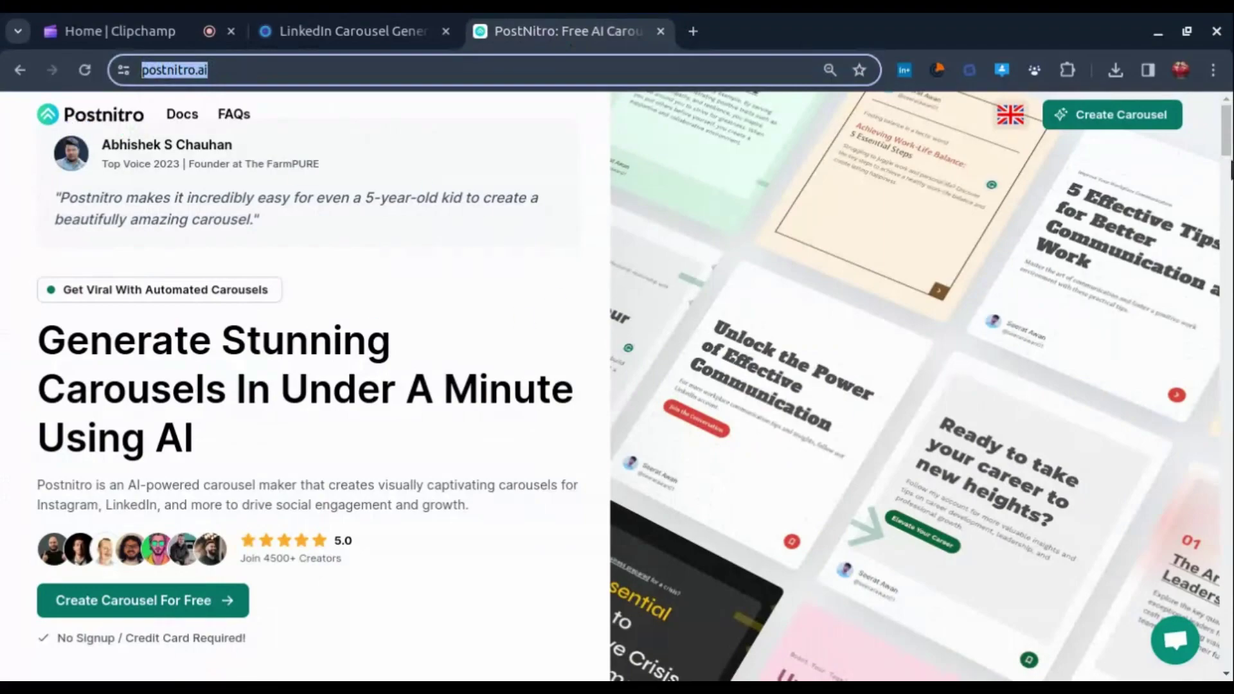
mouse_move(1231, 171)
mouse_down()
mouse_move(1228, 347)
mouse_move(1228, 151)
mouse_up()
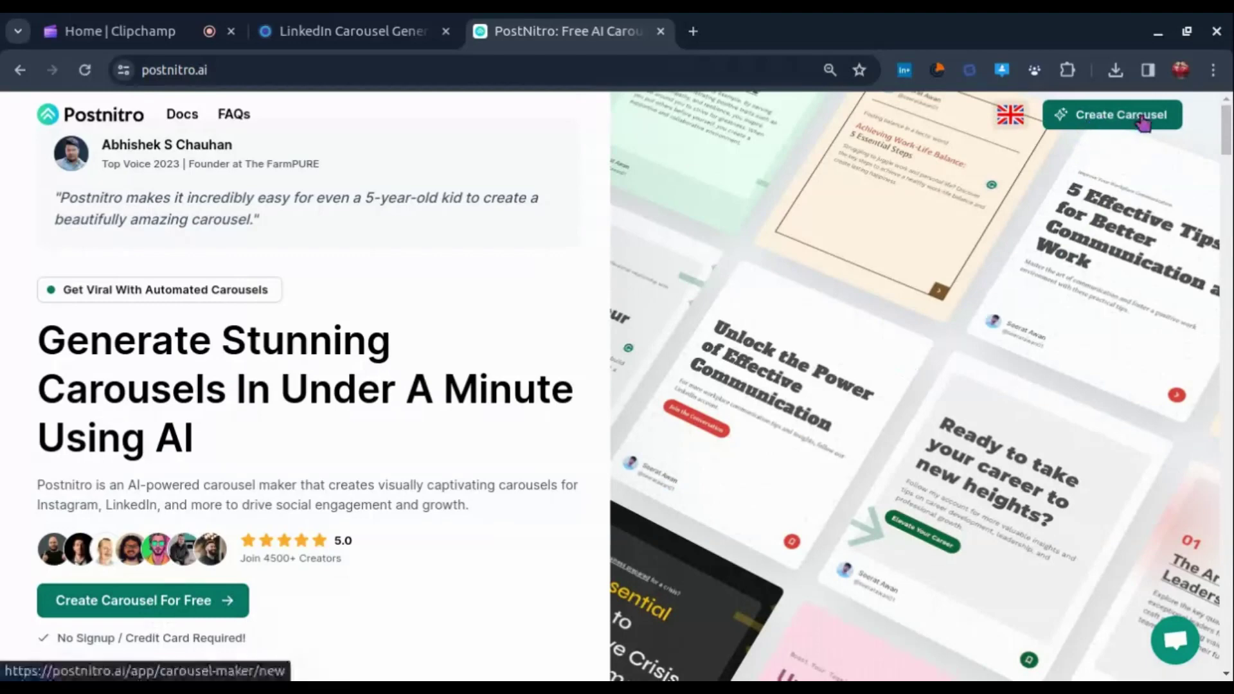
click(183, 604)
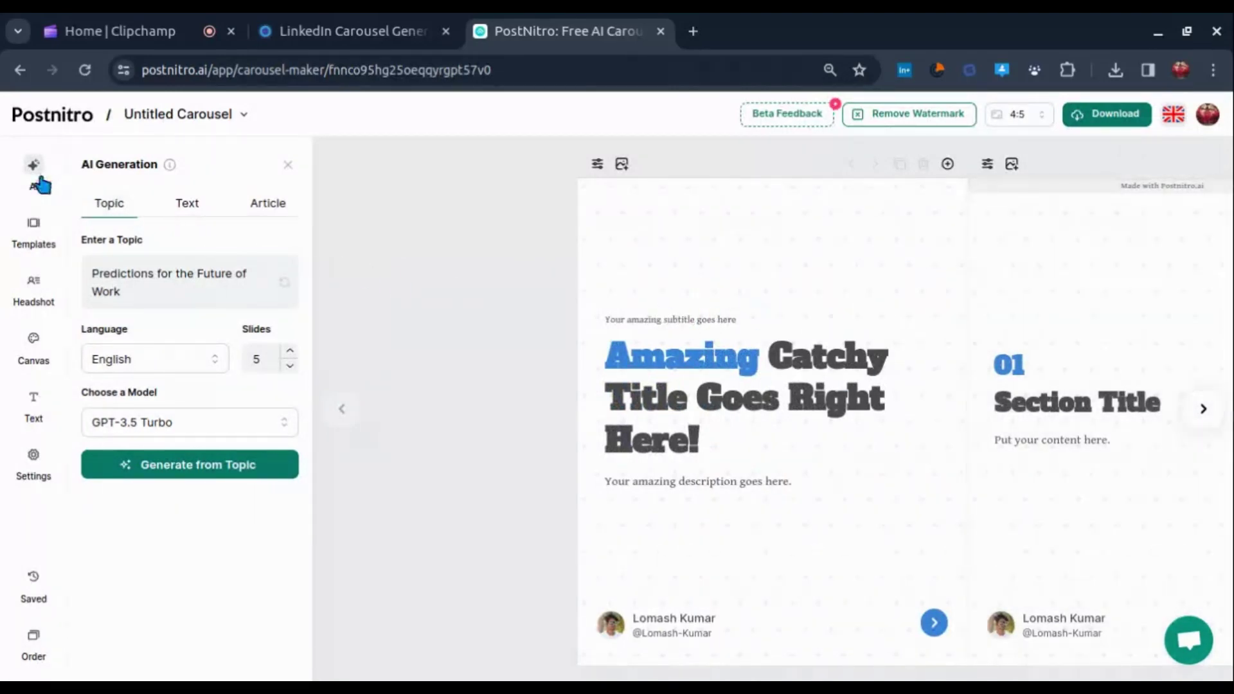
- Examine the AI generation options for topic, slide count and model, keeping GPT-3.5 Turbo as the model
drag(80, 166, 156, 168)
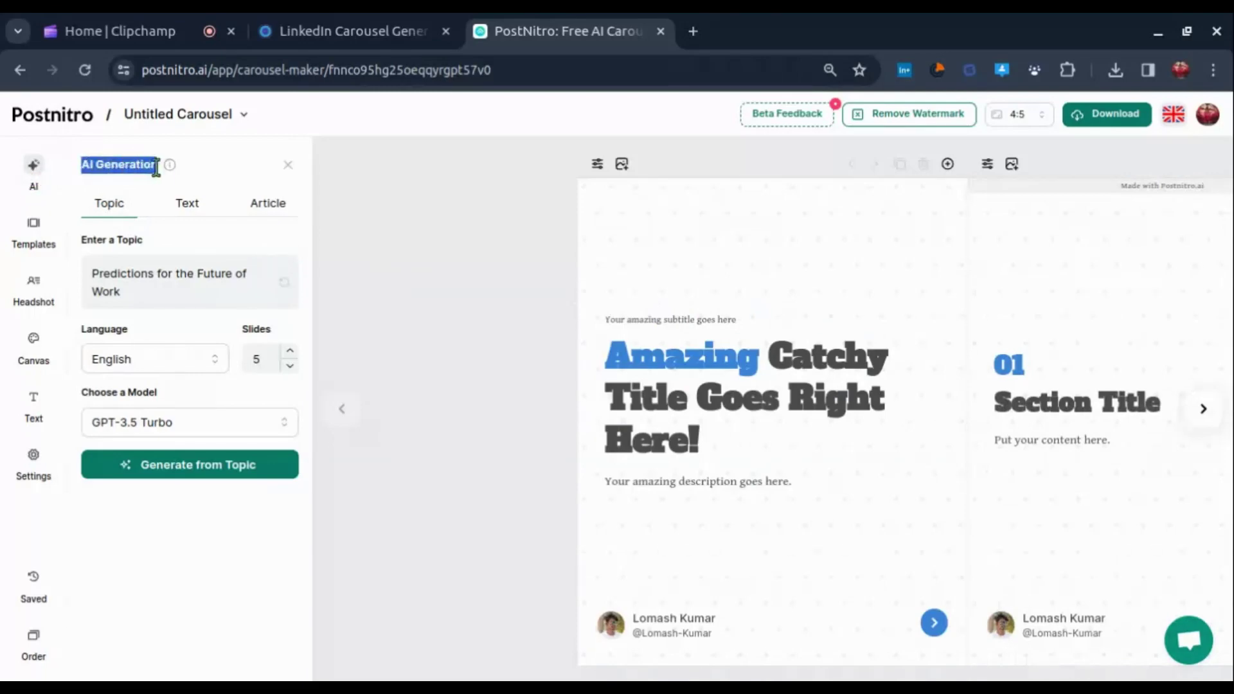
triple_click(161, 289)
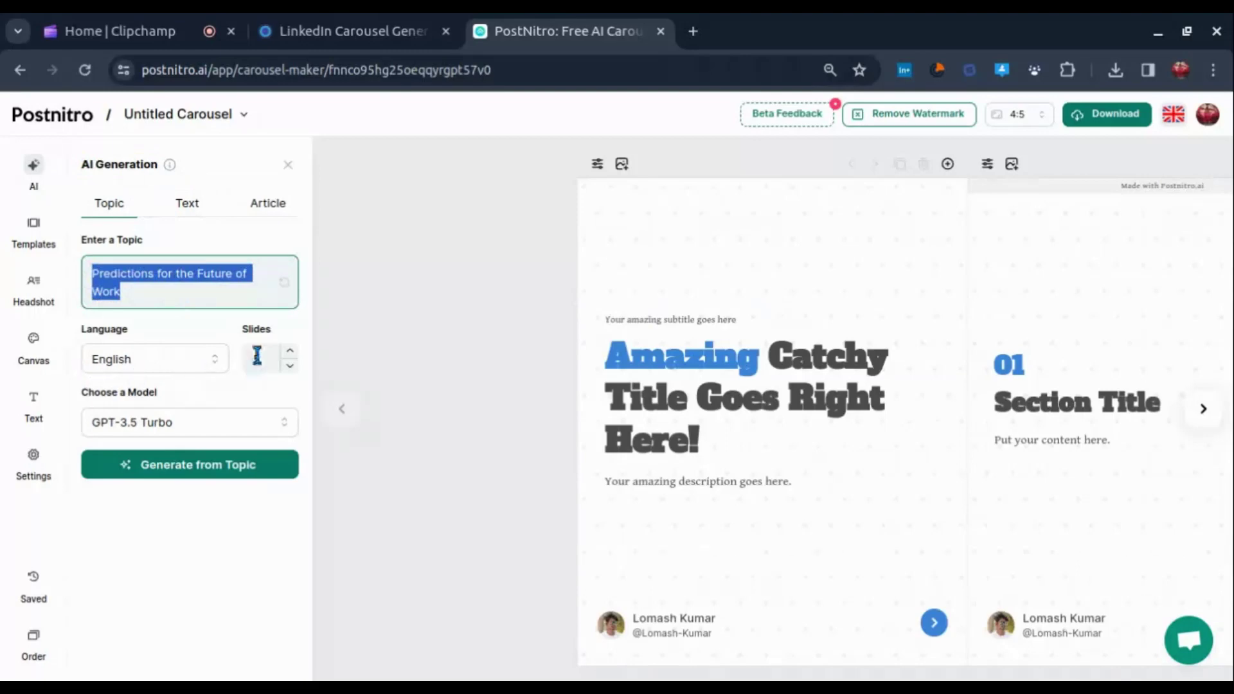
drag(245, 329, 285, 364)
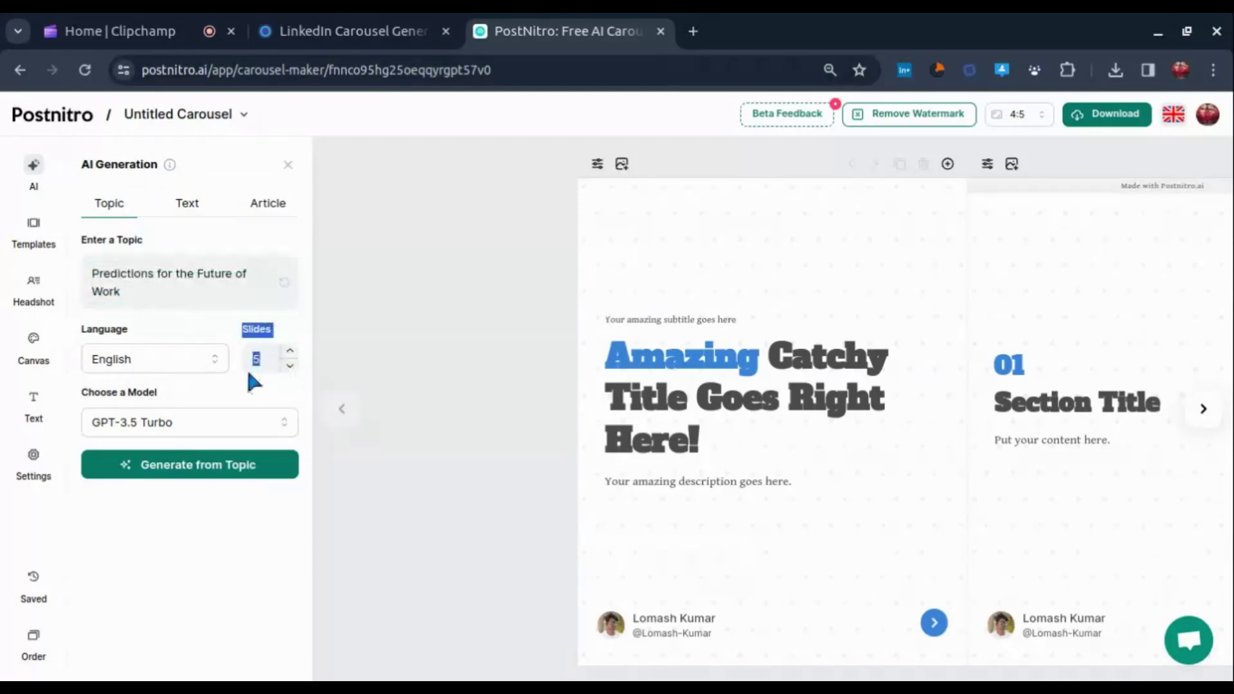
click(217, 430)
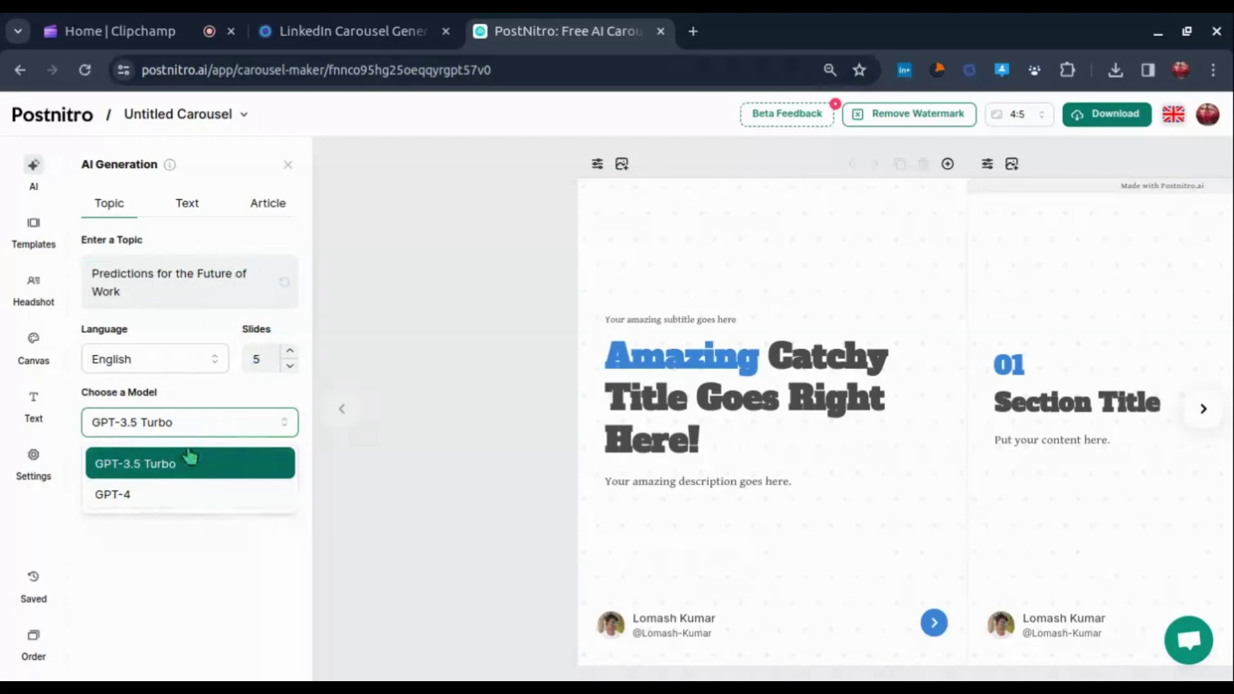
click(168, 465)
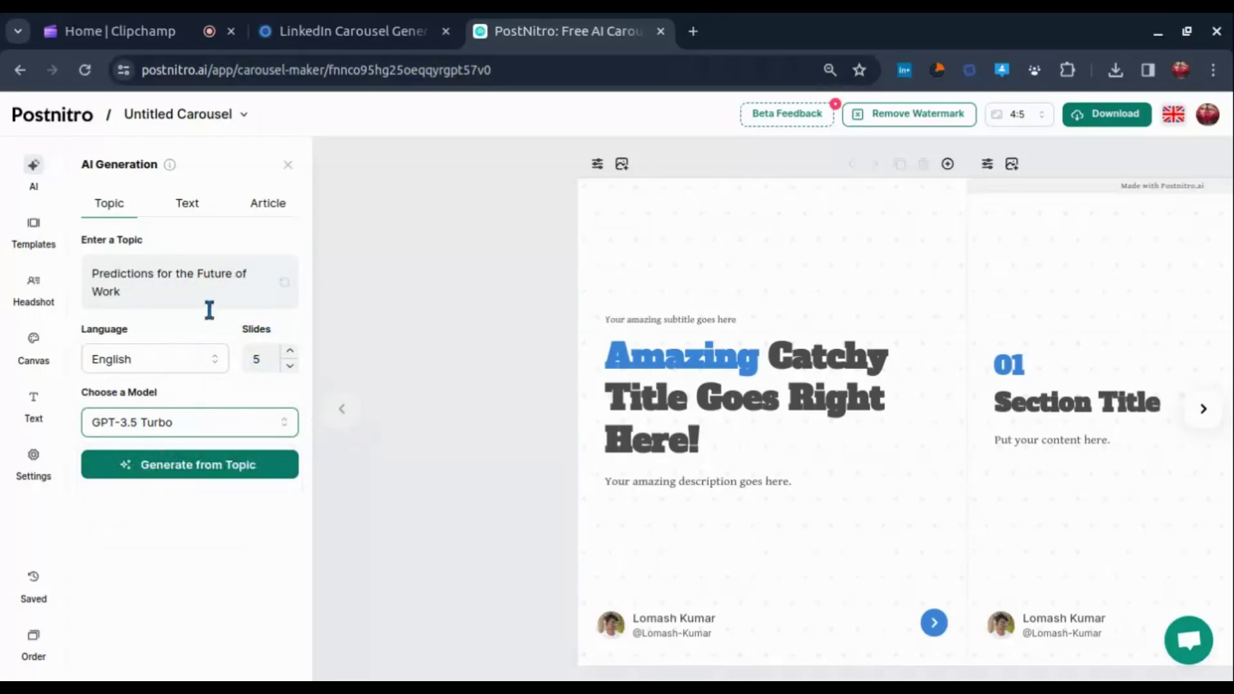
- Try several built-in dark and green templates, and apply the light template with red accents and blurred red circles
click(34, 226)
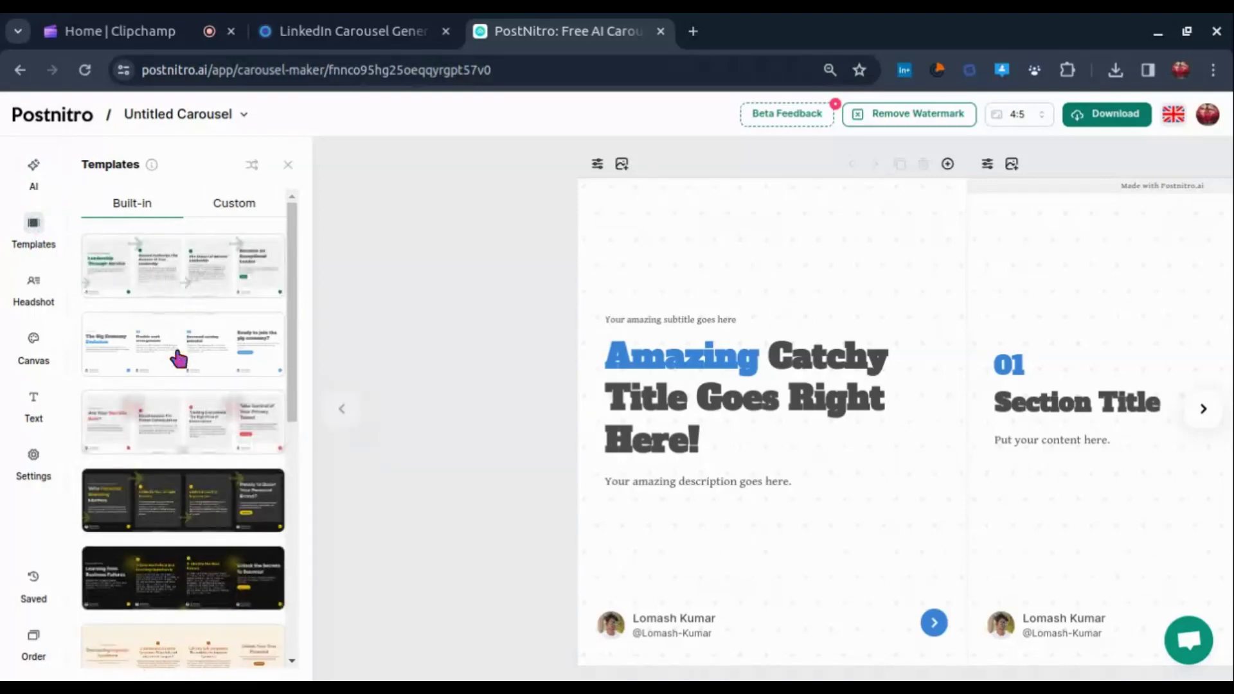
click(169, 430)
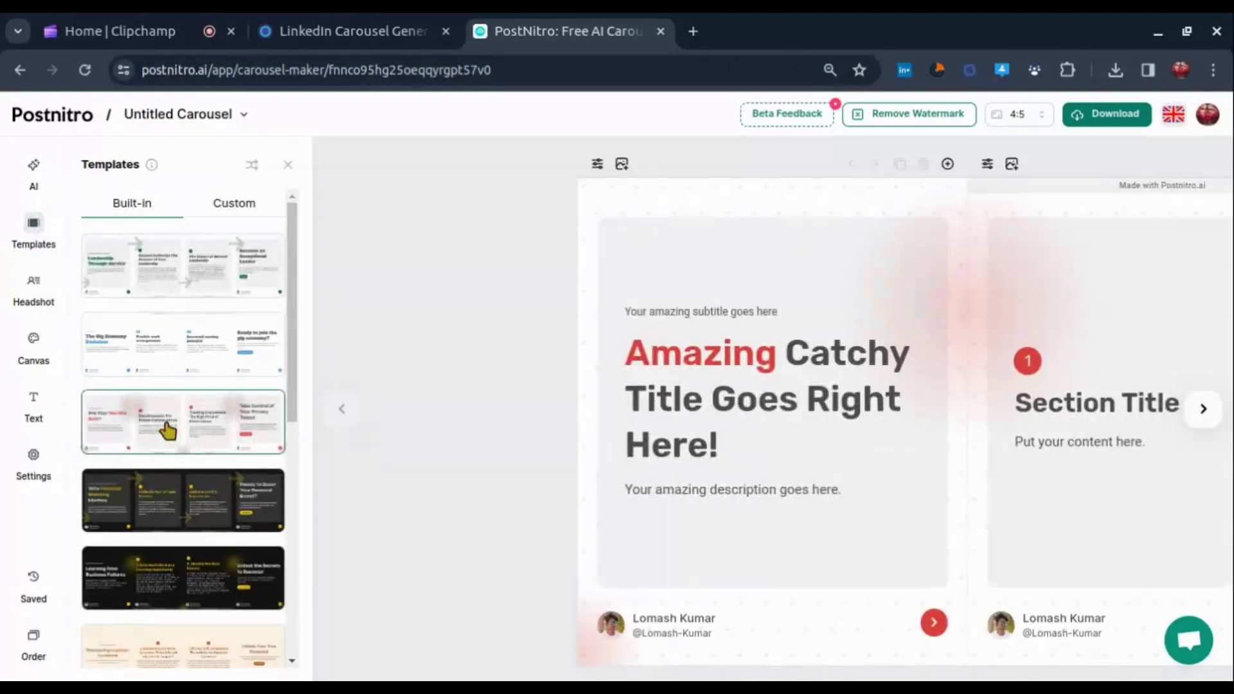
scroll(298, 308, down, 3)
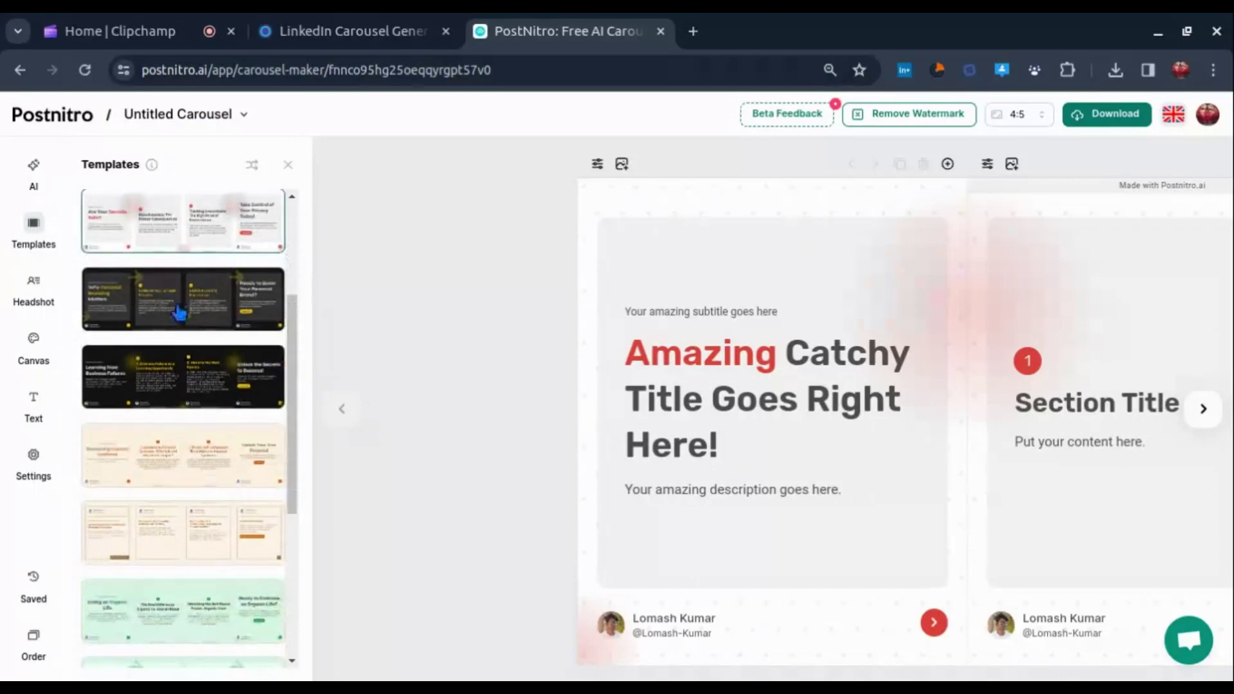
click(179, 313)
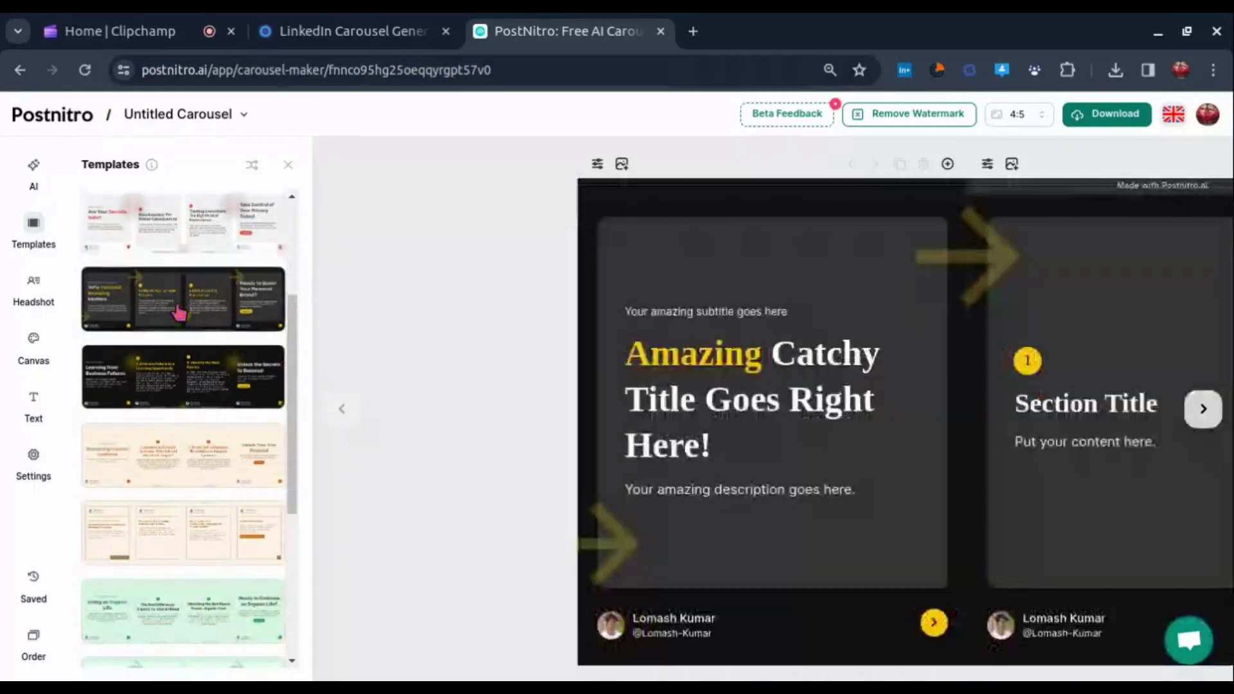
click(179, 378)
scroll(283, 412, down, 3)
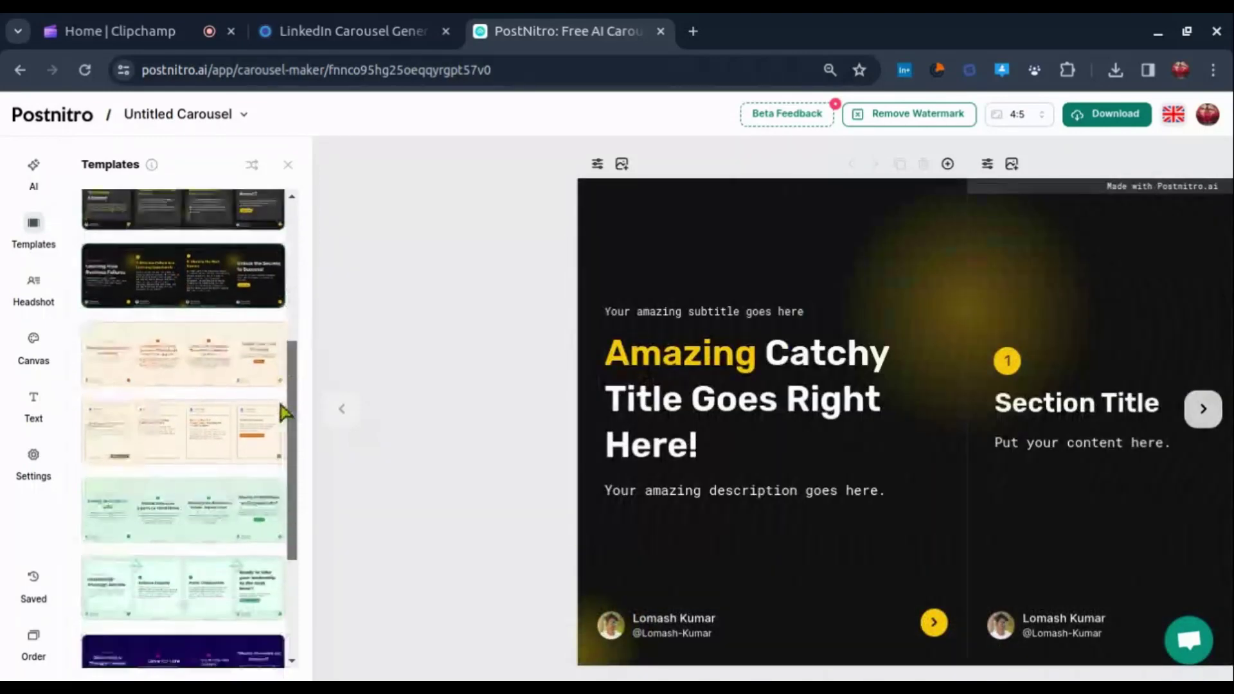
click(193, 398)
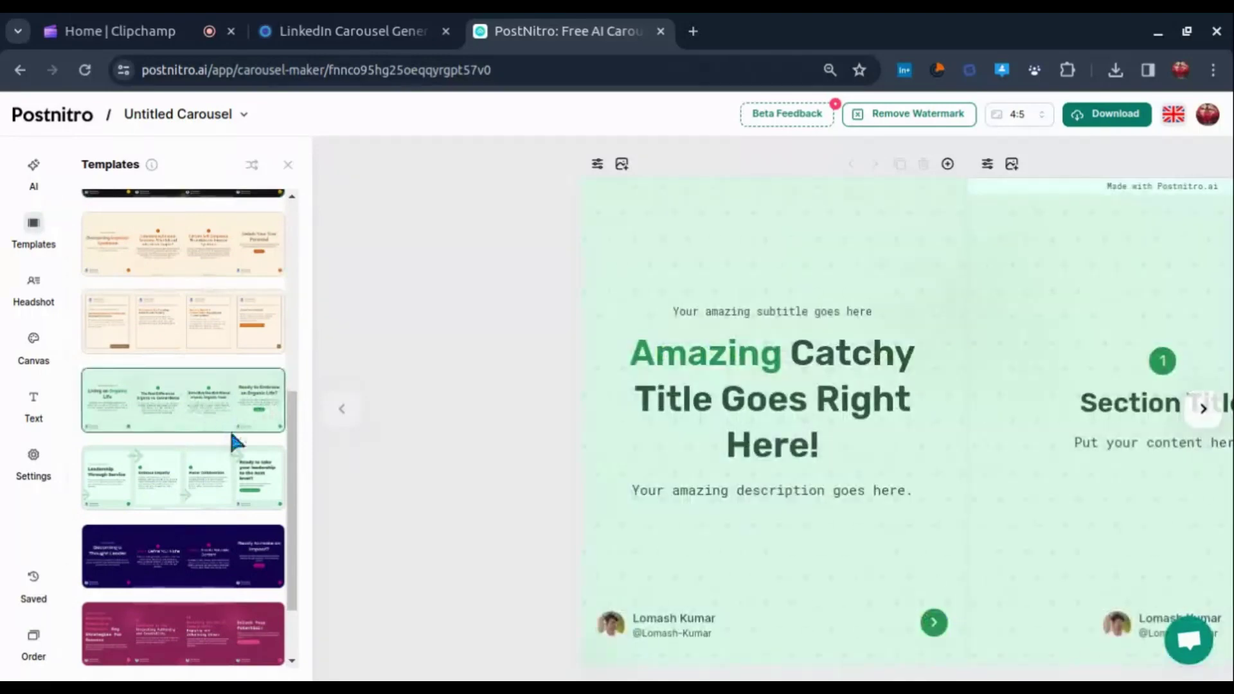
click(167, 475)
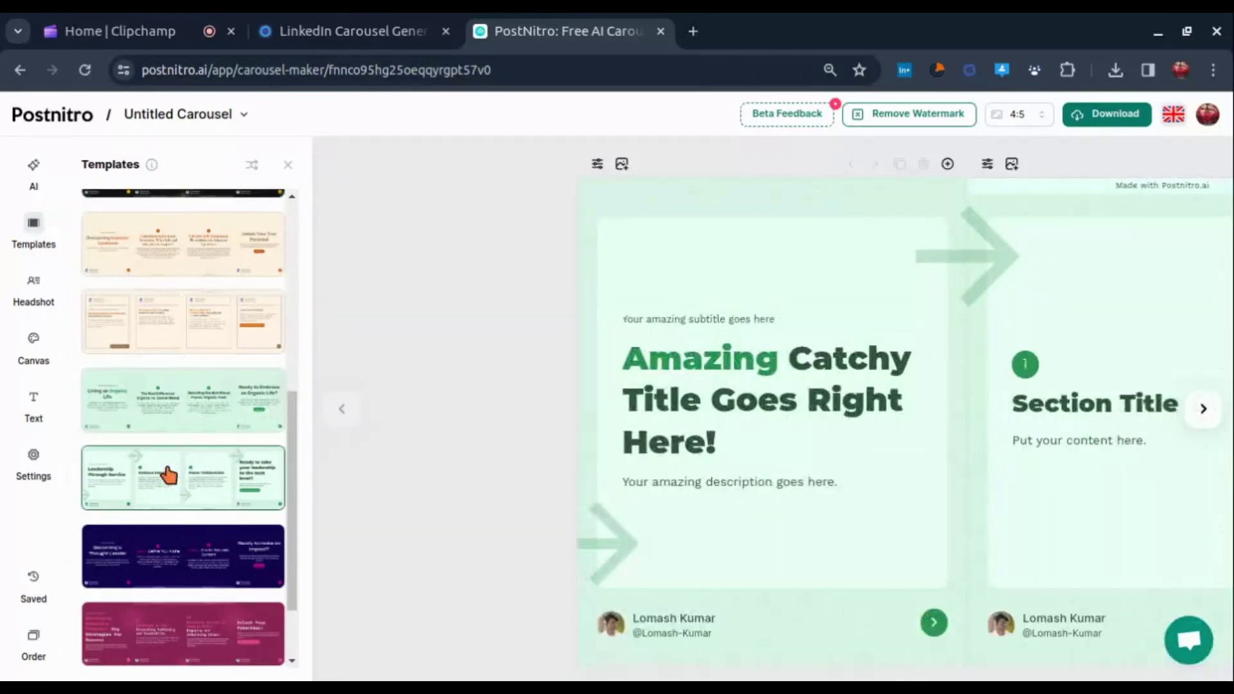
click(173, 543)
drag(293, 438, 307, 265)
click(193, 376)
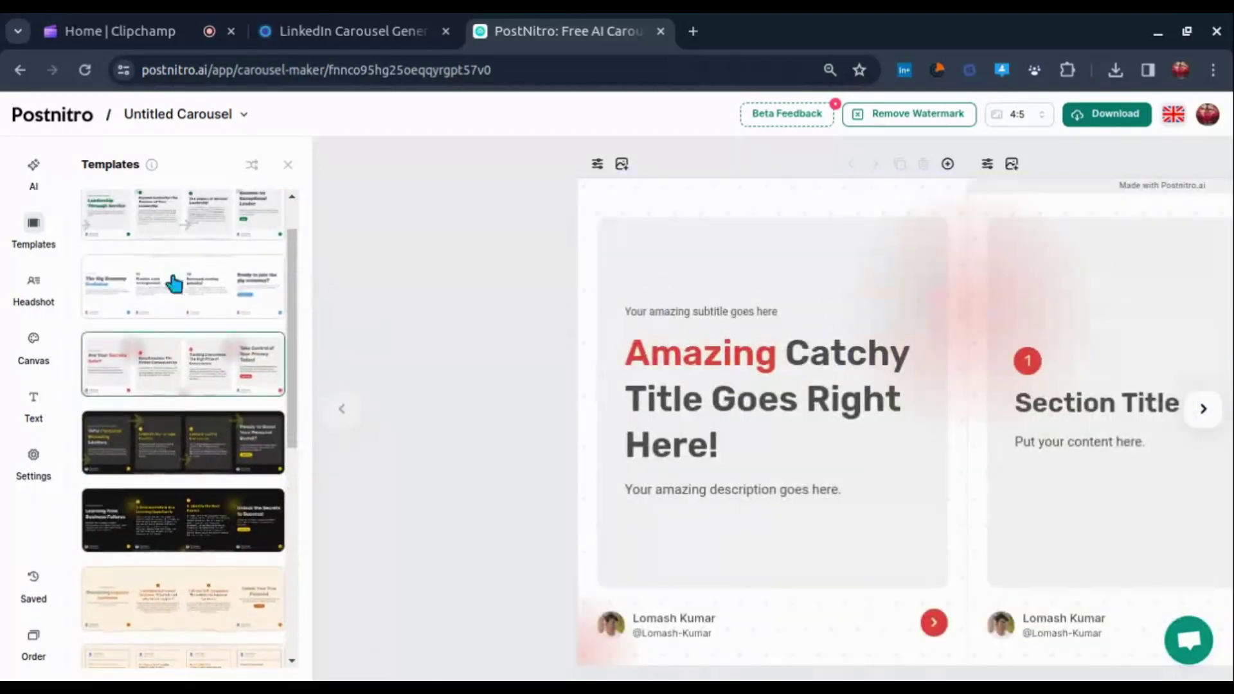
- Open the existing headshot profile for editing, examine its avatar, name and handle fields, and return to the headshot overview
click(37, 288)
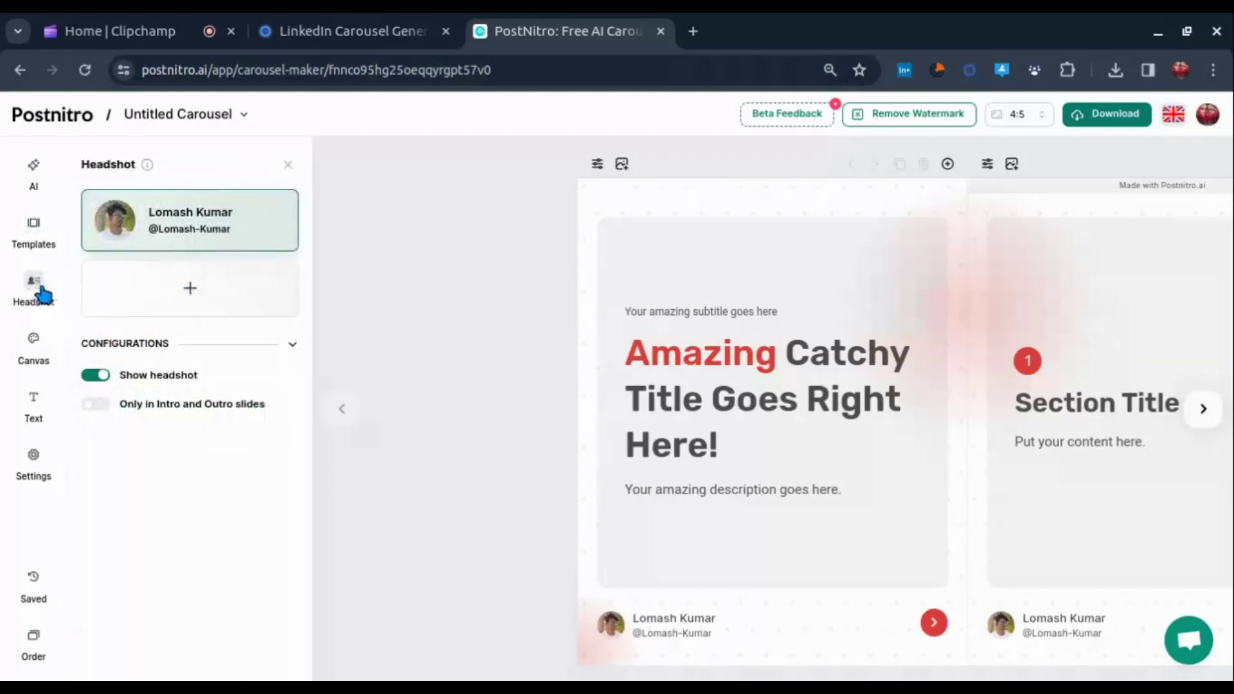
mouse_move(203, 225)
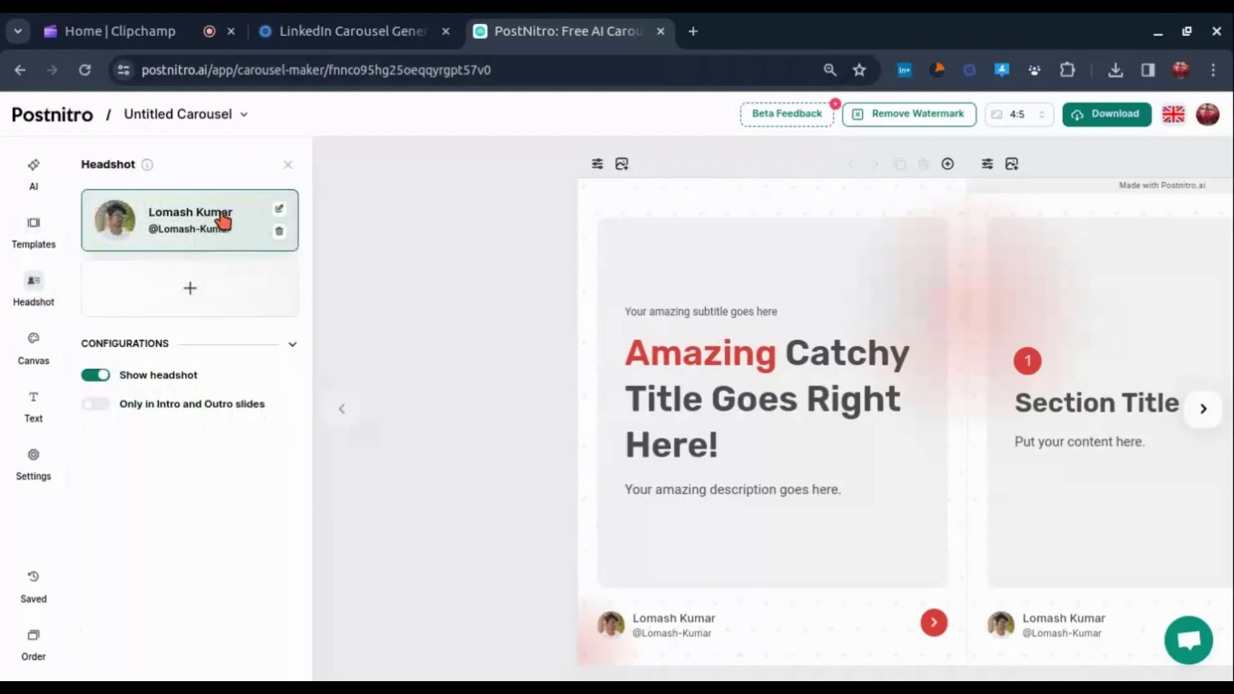
click(281, 211)
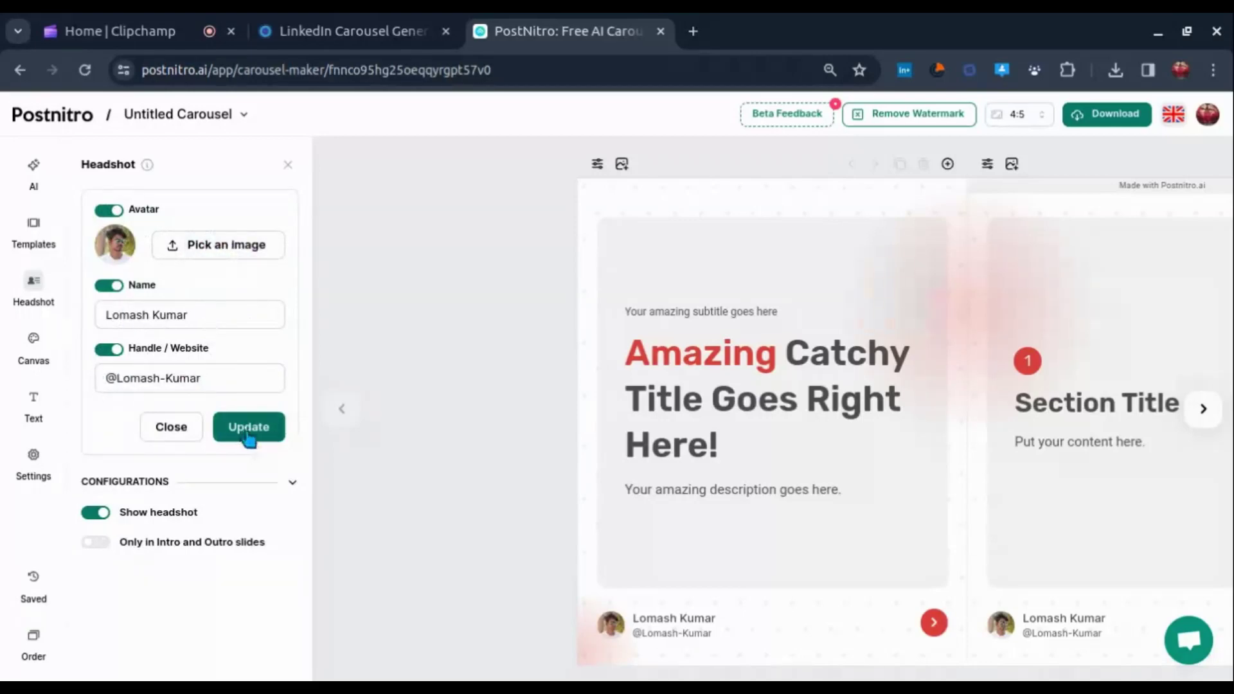
click(35, 287)
click(38, 293)
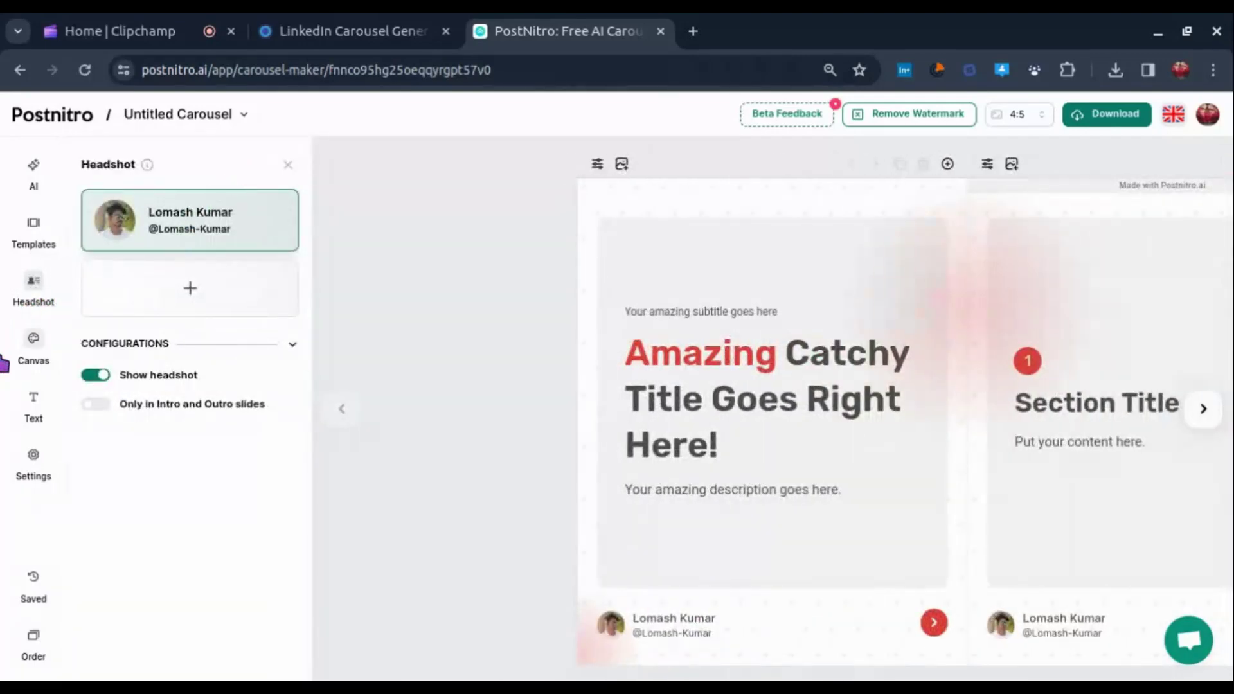
- Try the Classic and Minimal canvas layouts, and return the layout to Boxed
click(38, 355)
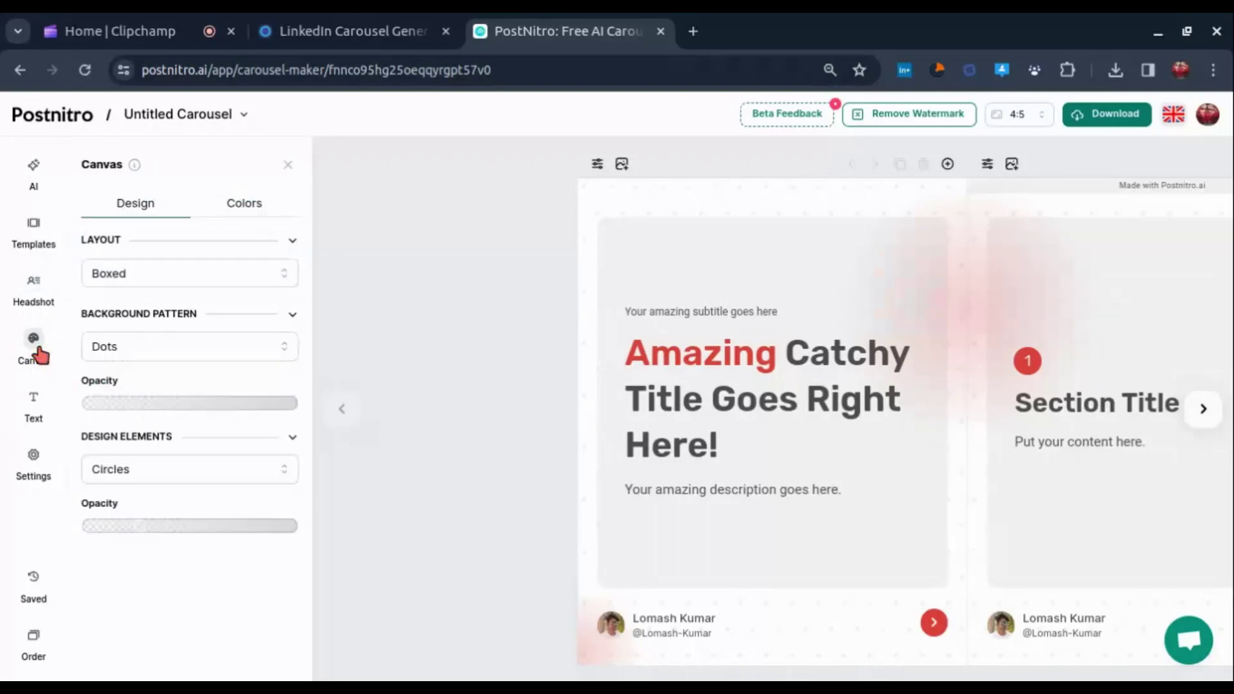
click(166, 281)
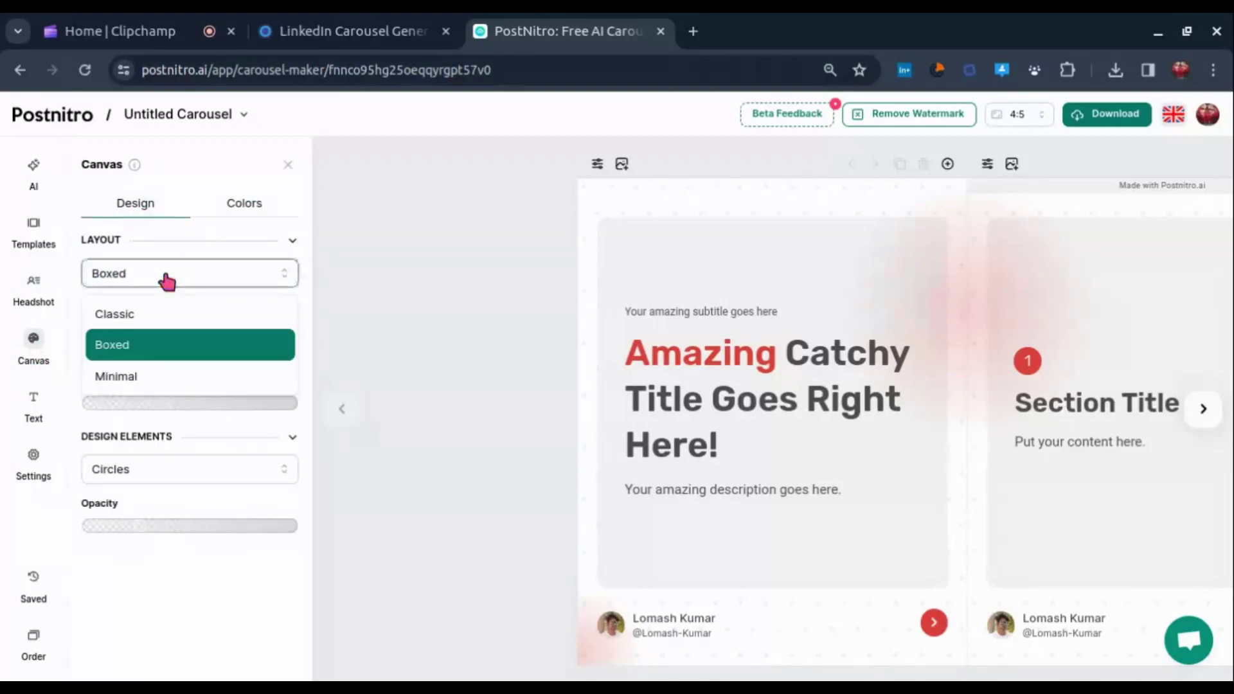
click(151, 315)
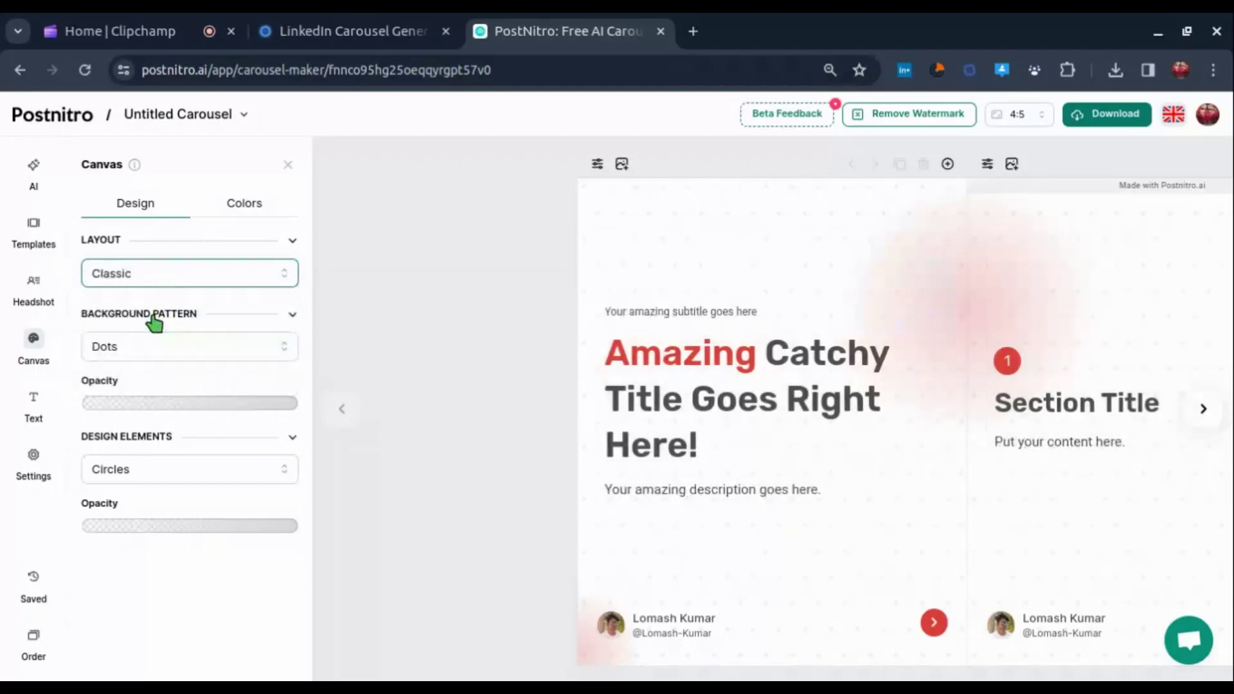
click(166, 281)
click(139, 377)
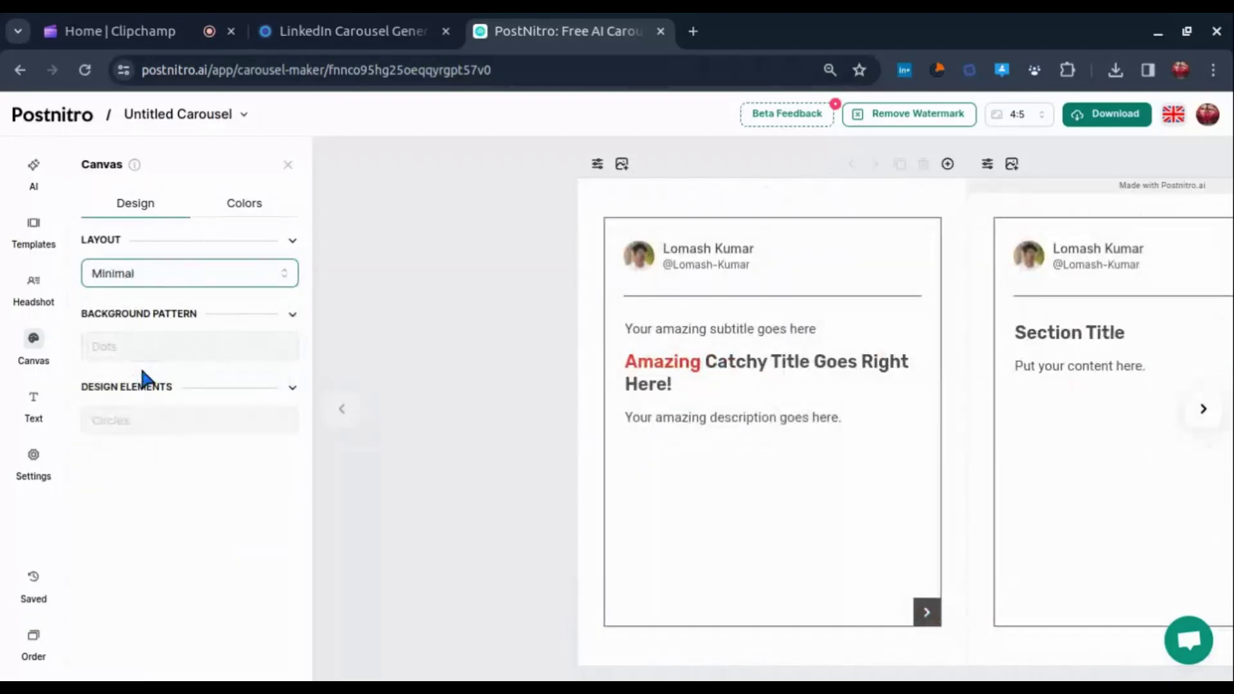
click(198, 281)
click(138, 347)
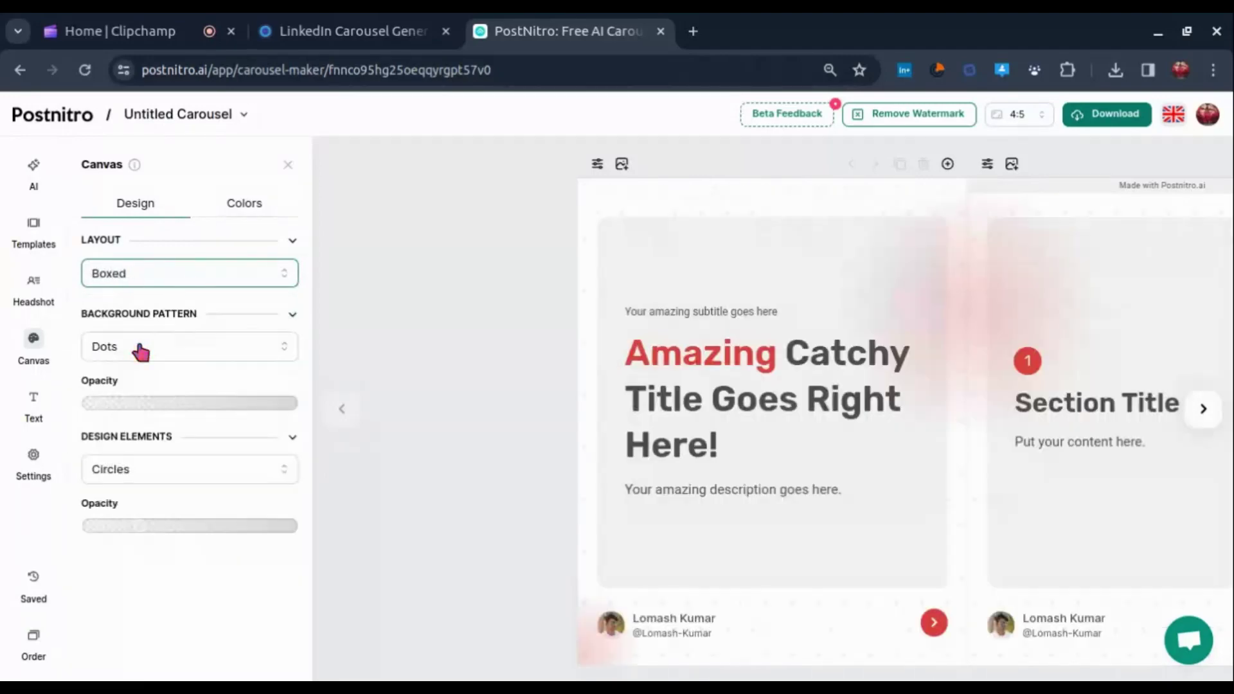
- Try Arrows, Rounded Arrows, Meteors and Music as the canvas design elements, and return to Circles
click(108, 468)
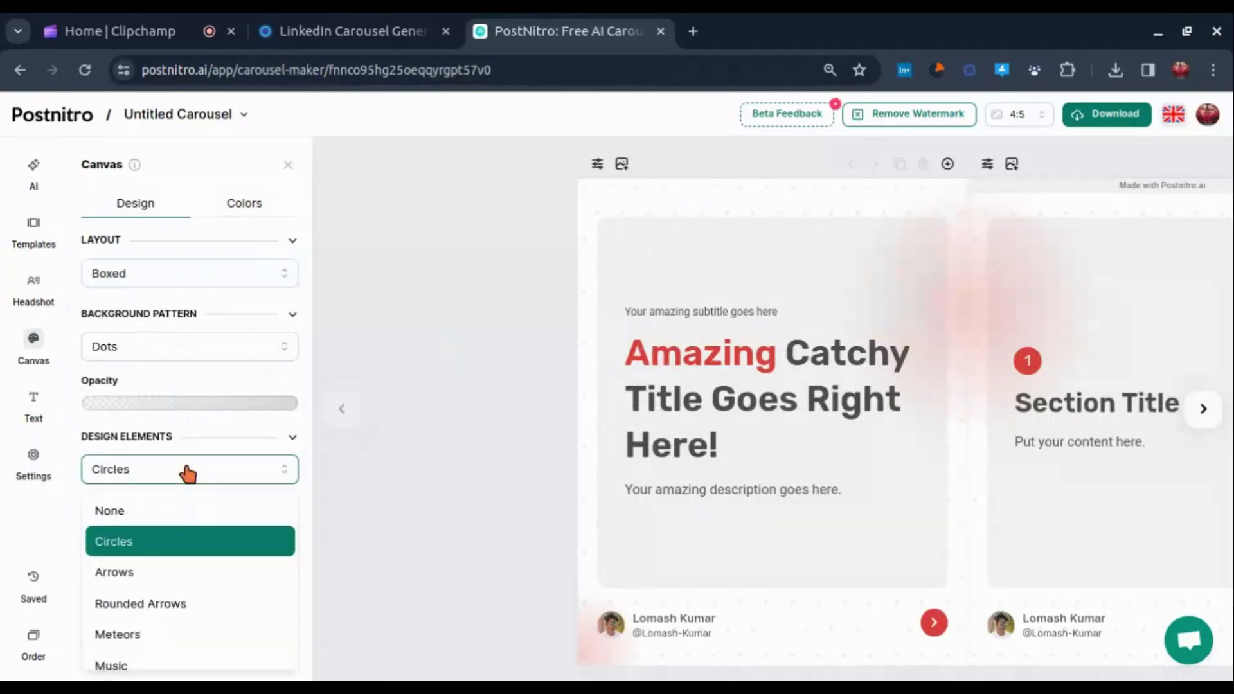
click(126, 568)
click(175, 475)
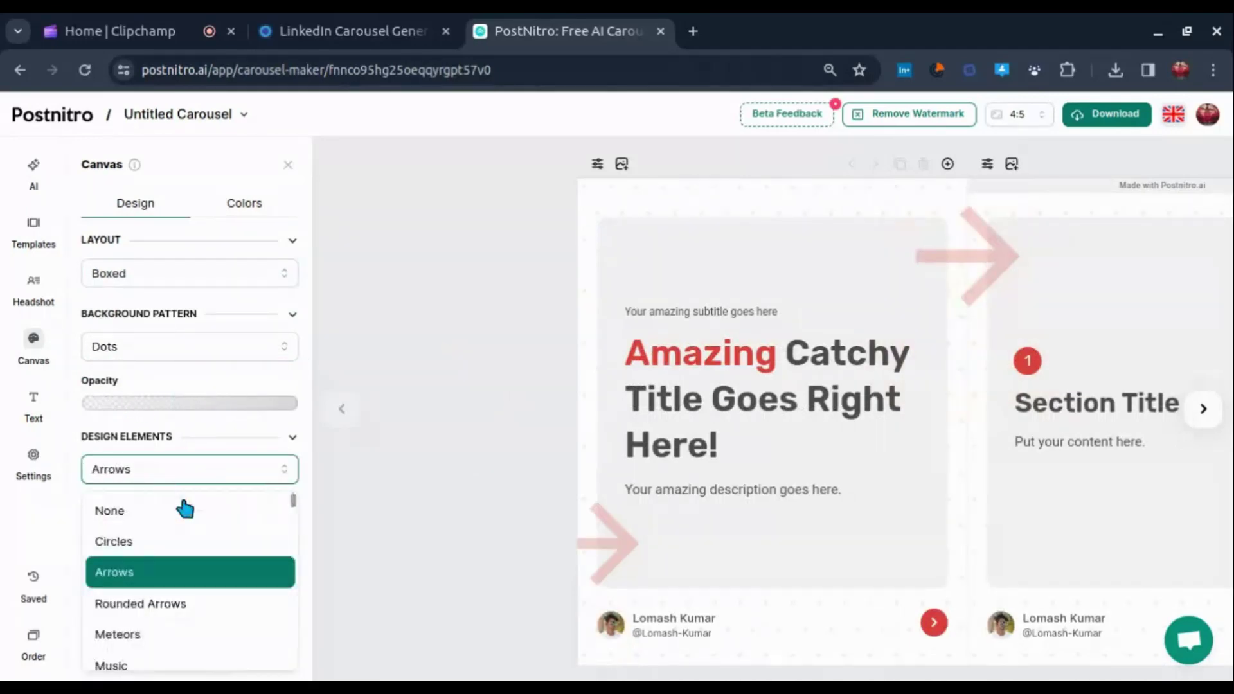
click(132, 601)
click(215, 479)
click(122, 634)
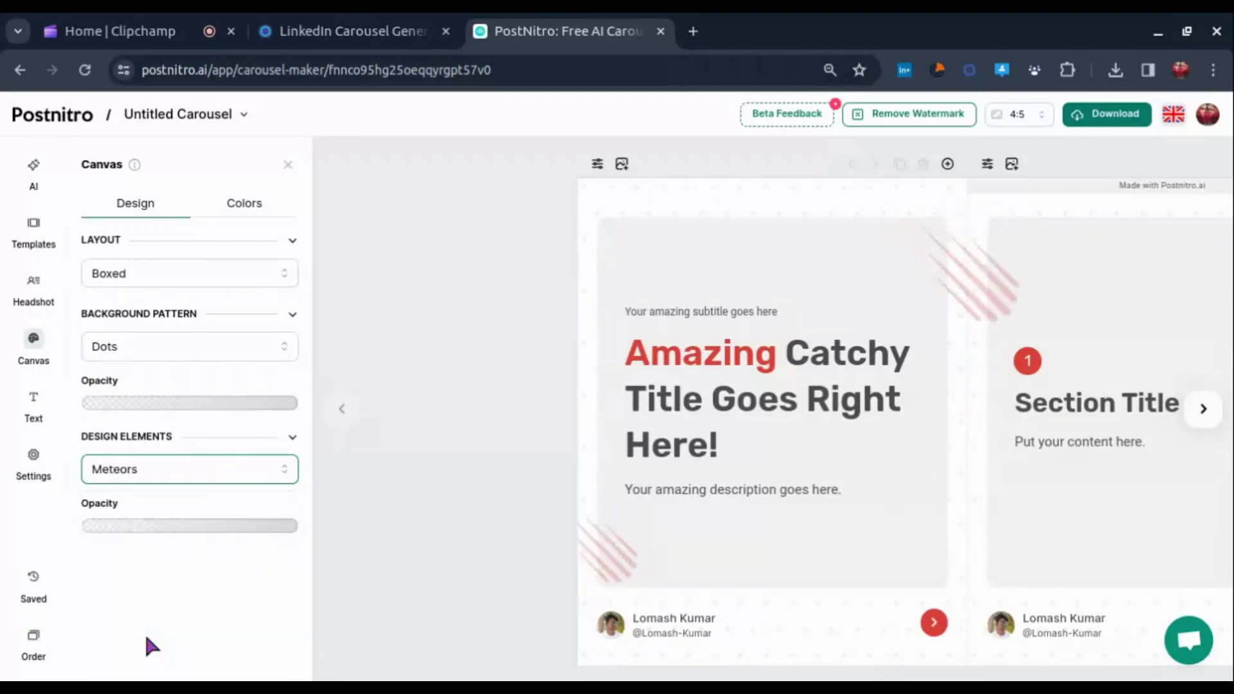
click(228, 479)
click(149, 665)
click(222, 483)
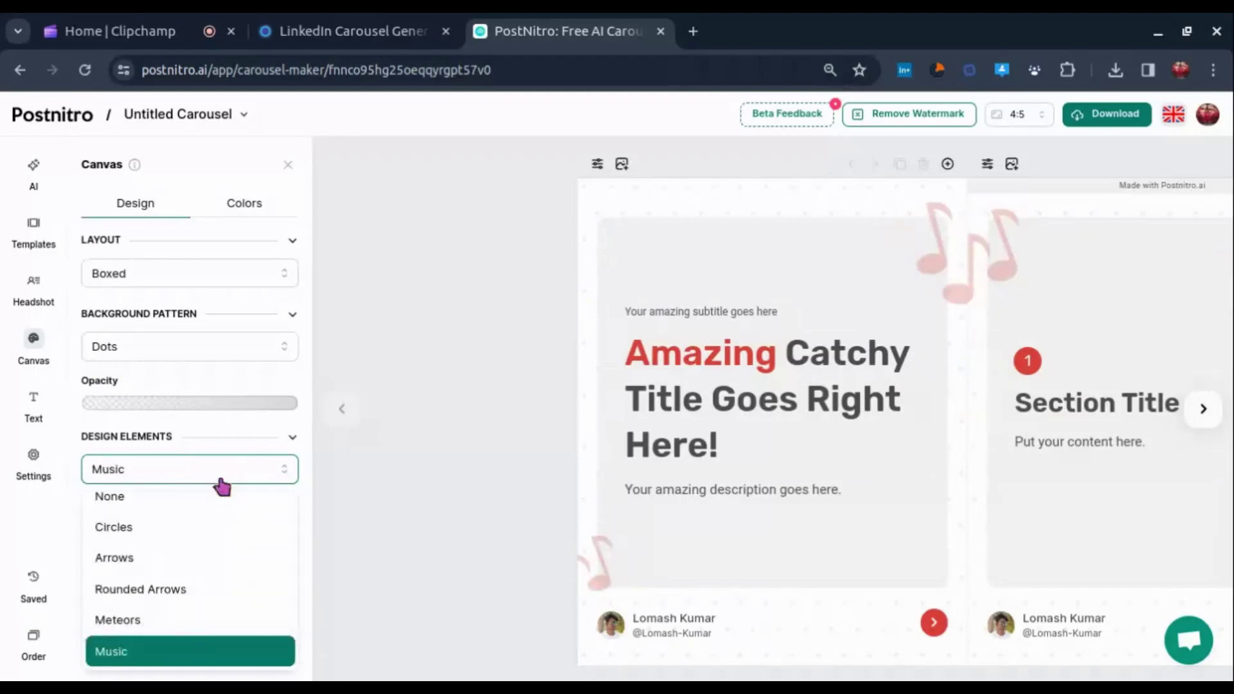
click(165, 529)
- Try the Arrows design elements once more, and set the canvas design elements to None
click(206, 473)
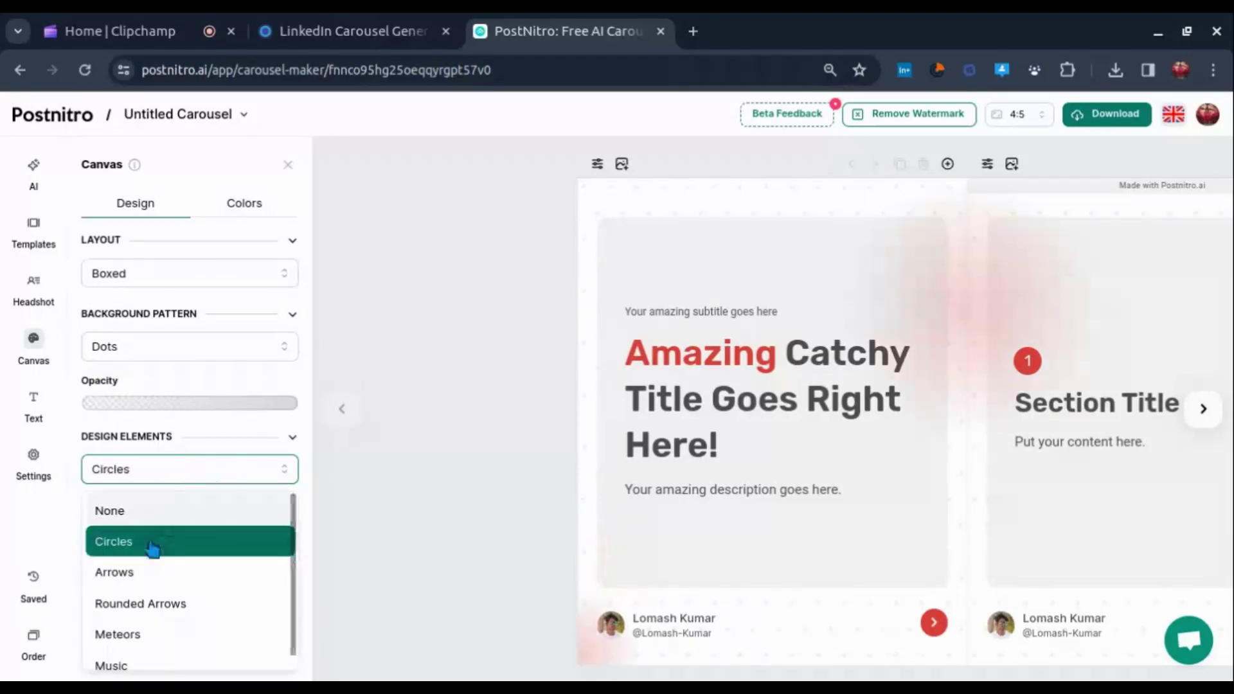
click(149, 572)
click(215, 473)
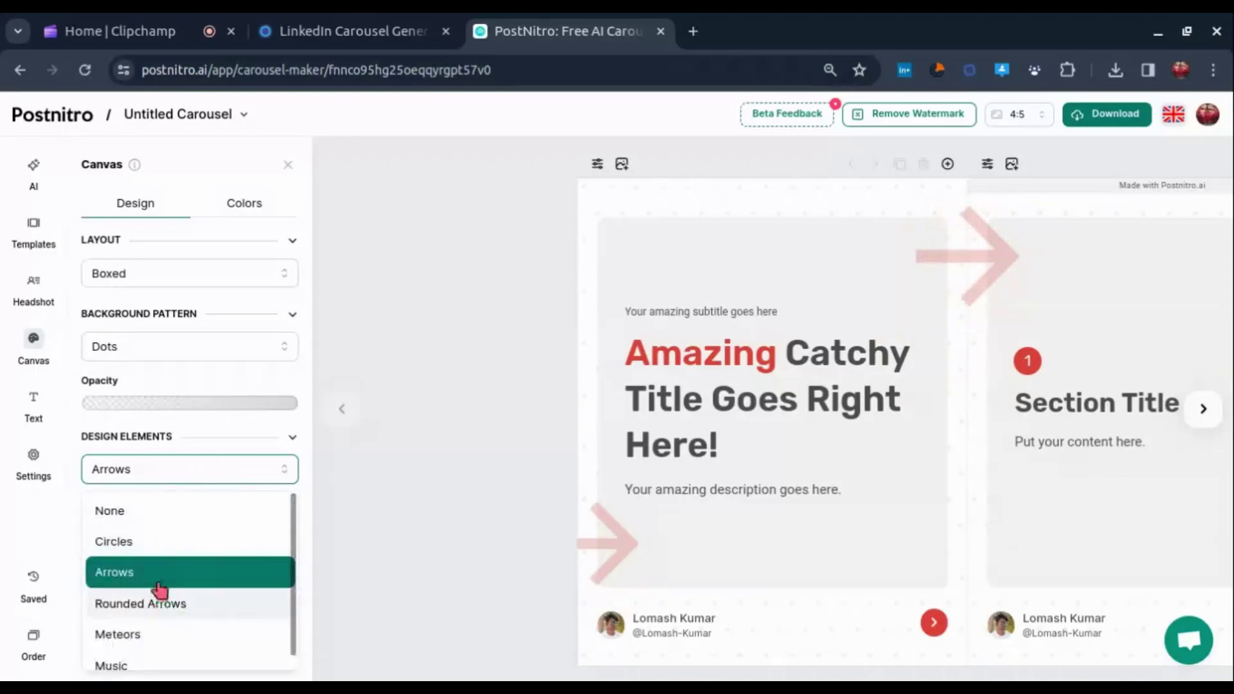
click(175, 512)
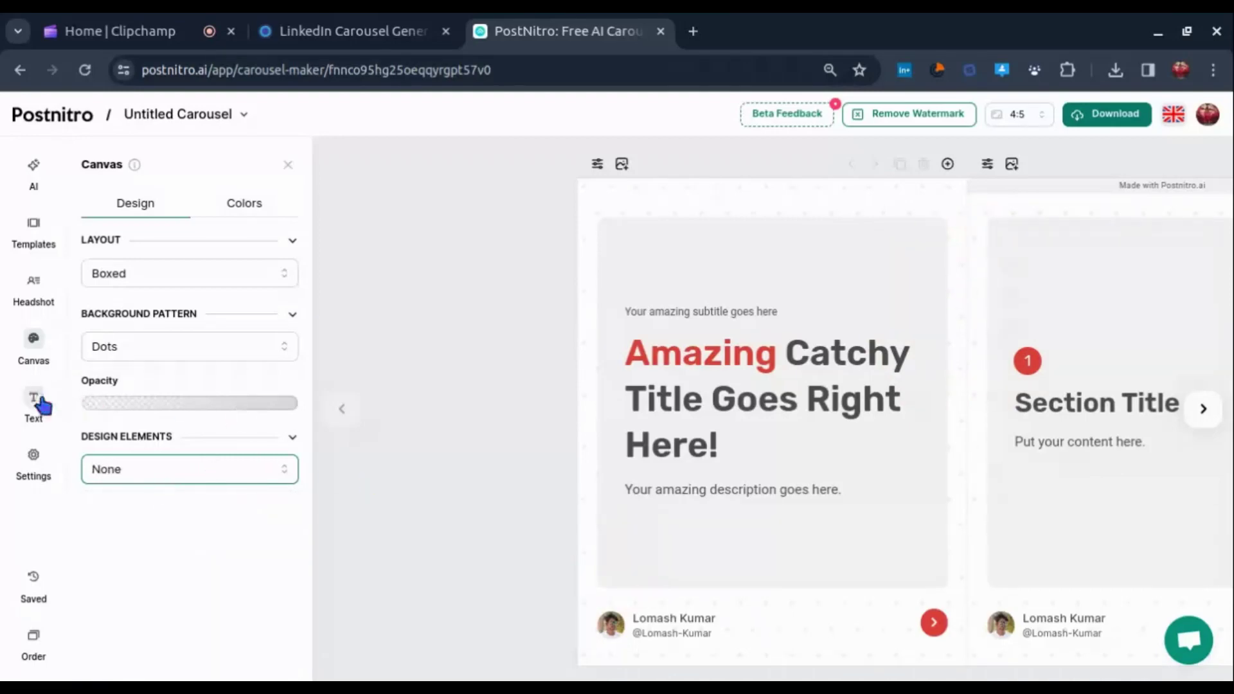
- Examine the font pair, font size and alignment options for the text, and open the slide and swipe settings
click(36, 404)
drag(87, 347, 176, 377)
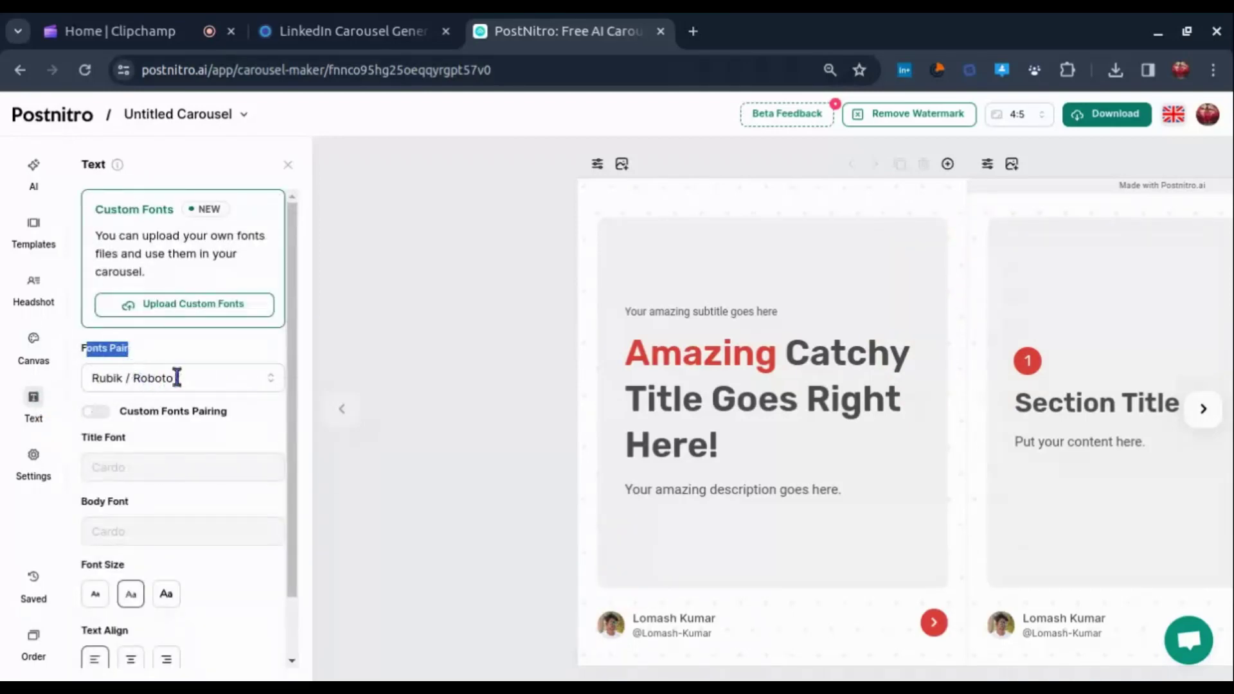
click(229, 377)
click(210, 360)
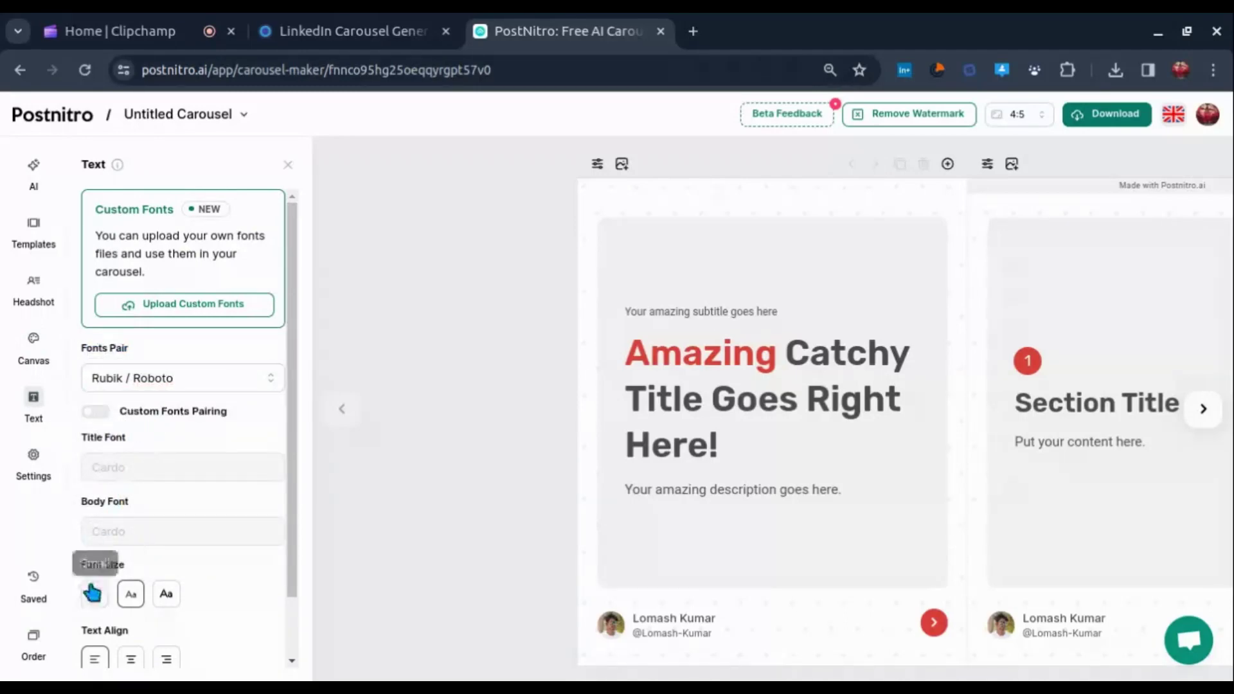
scroll(264, 513, down, 1)
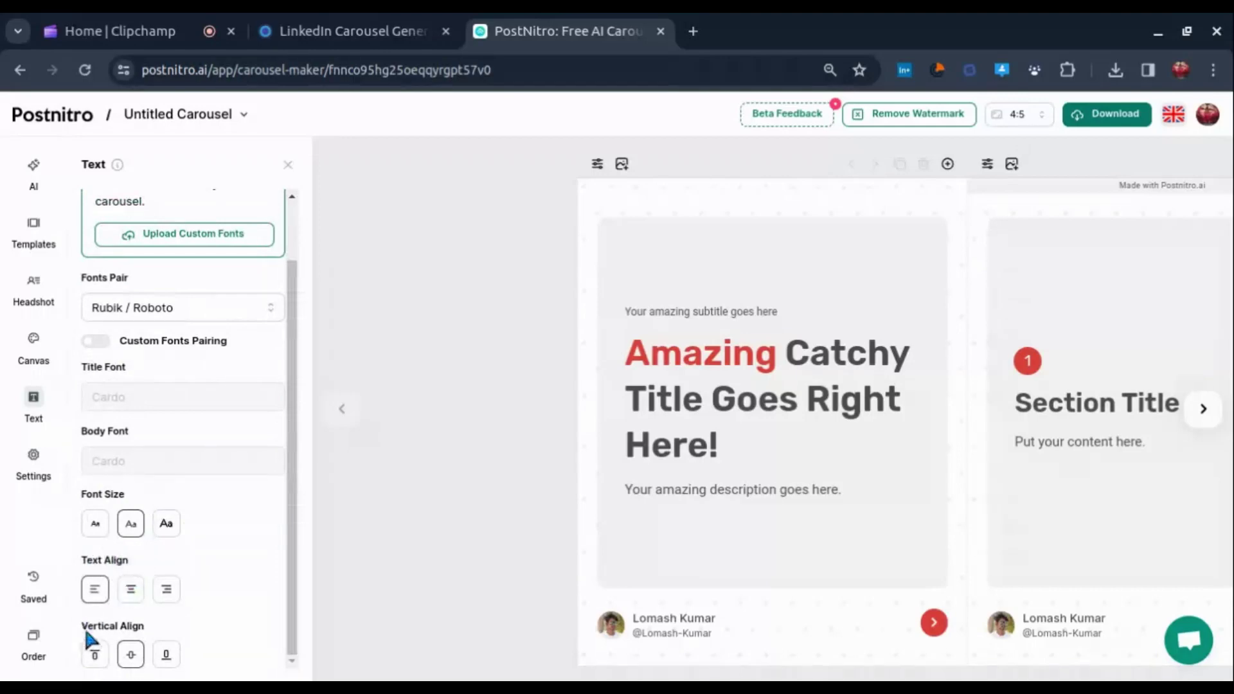
click(33, 459)
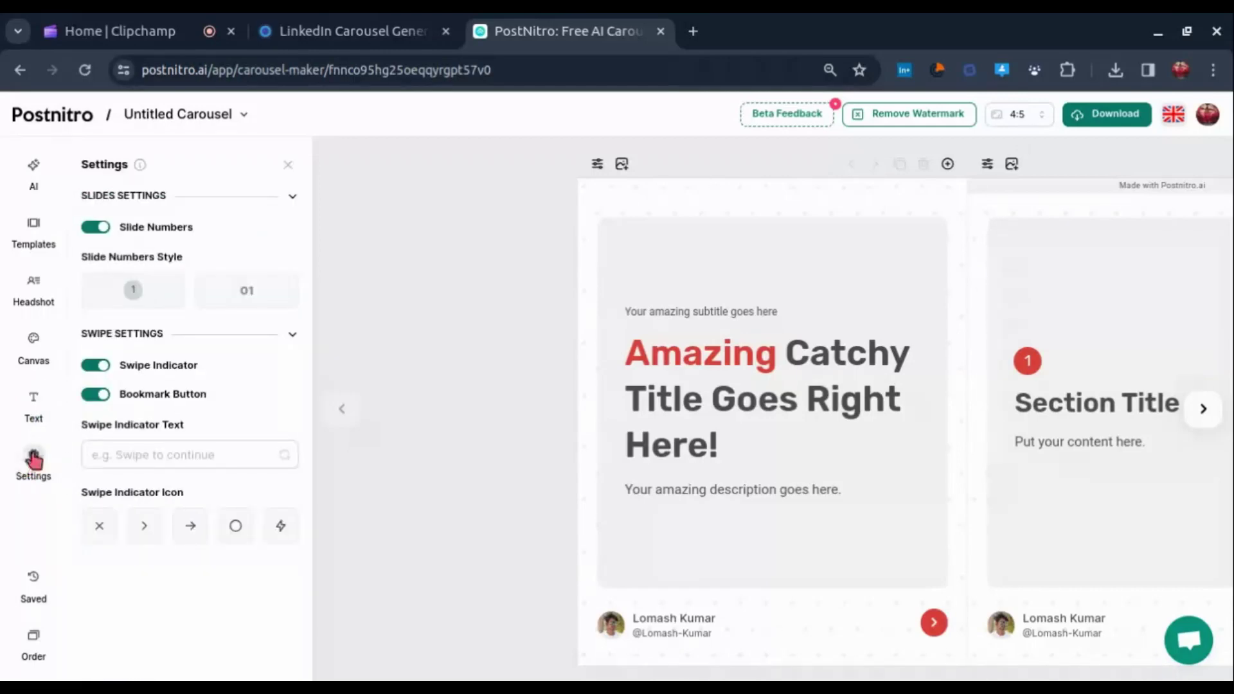
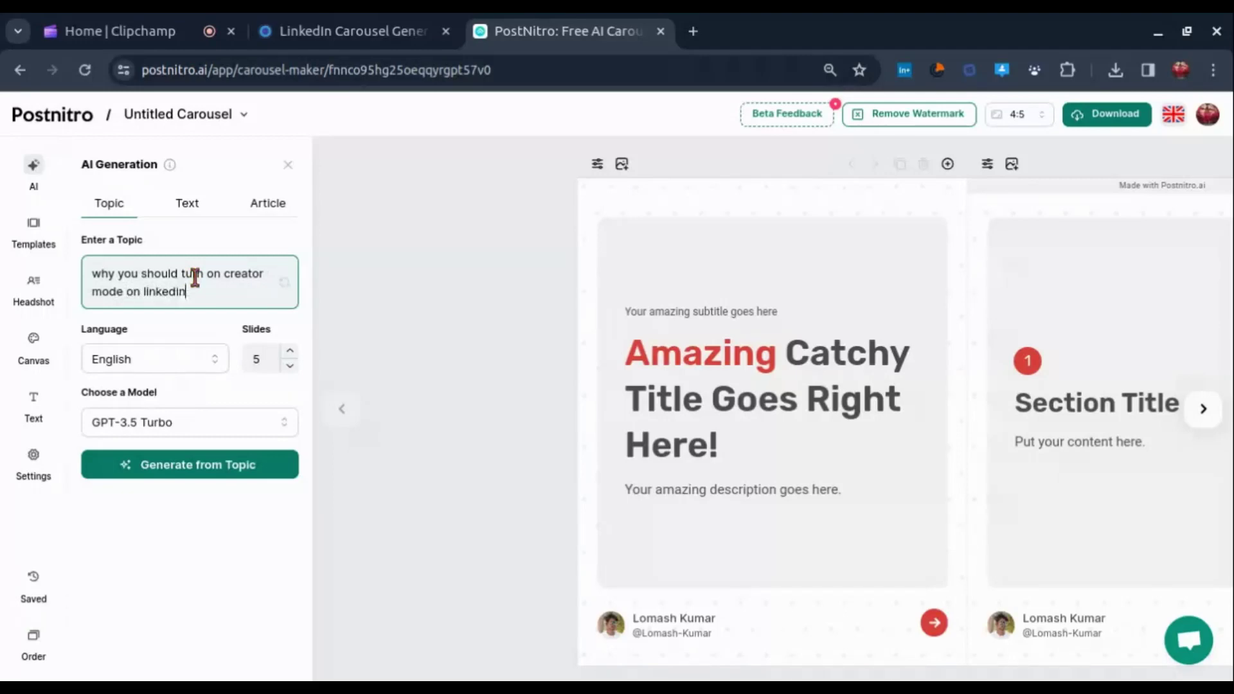
- Set the slide count to 8 and generate the carousel from the topic "why you should turn on creator mode on linkedin"
click(291, 351)
click(291, 350)
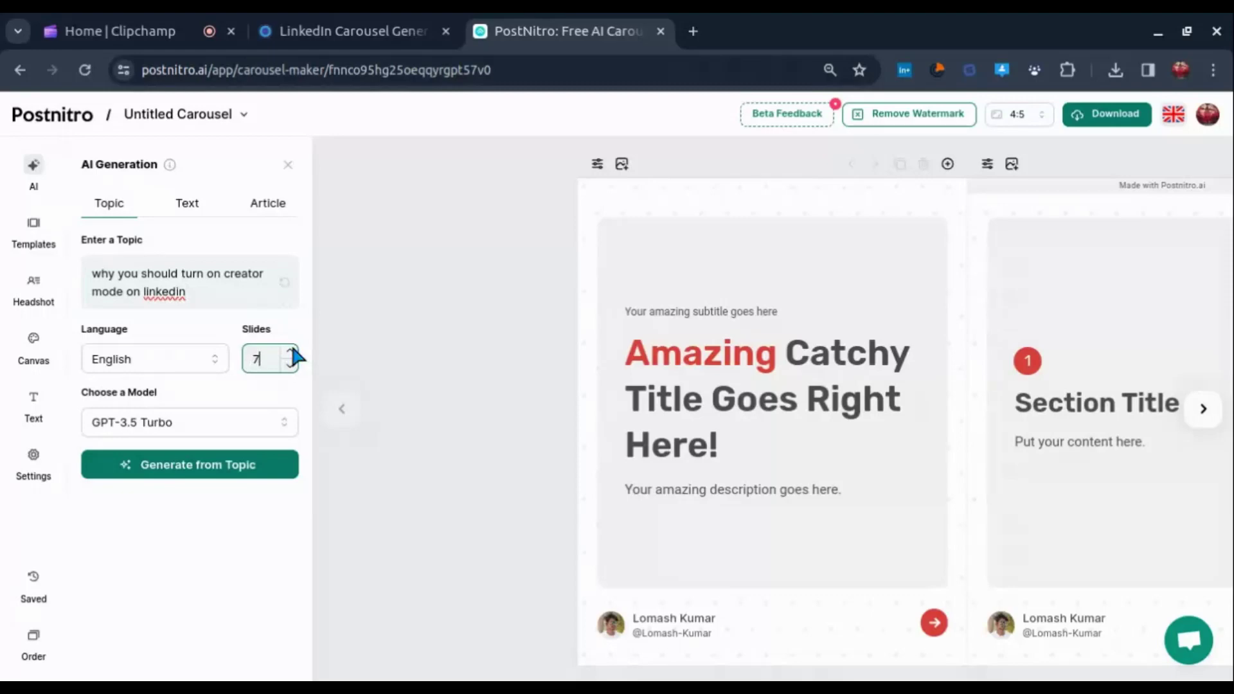
click(292, 350)
click(193, 467)
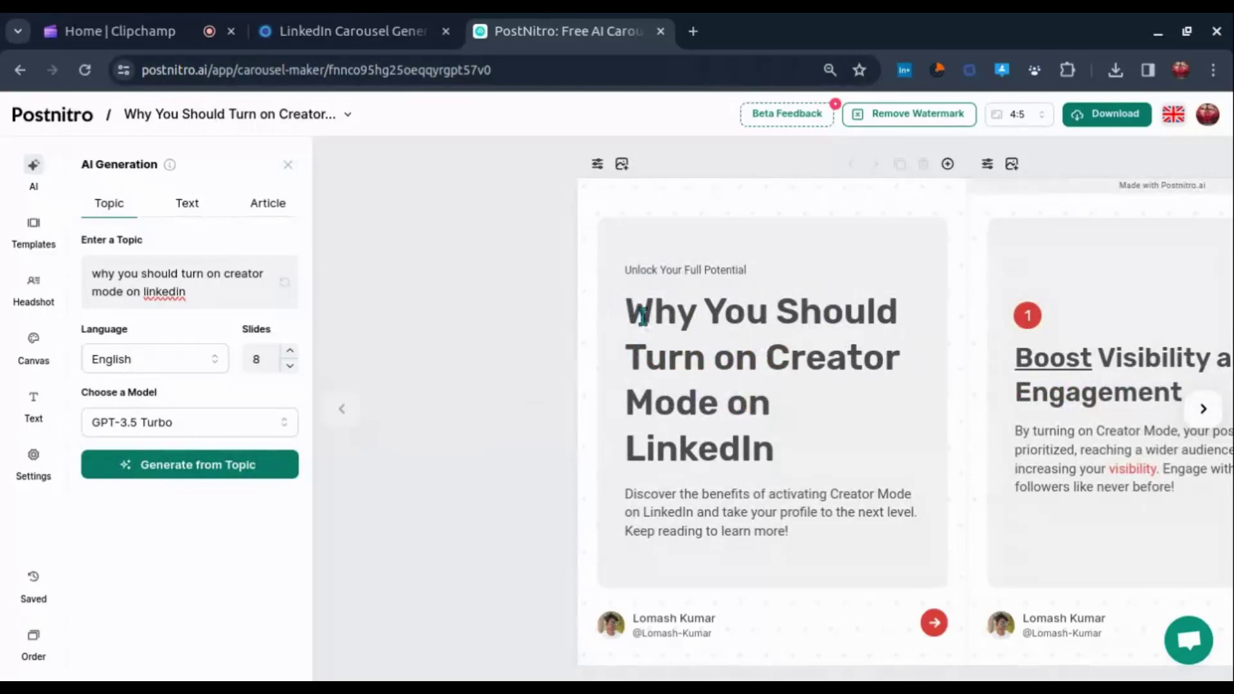
- Review the generated slides from the "Why You Should Turn on Creator Mode on LinkedIn" cover through to the closing slide
drag(643, 315, 776, 450)
click(629, 496)
click(1202, 411)
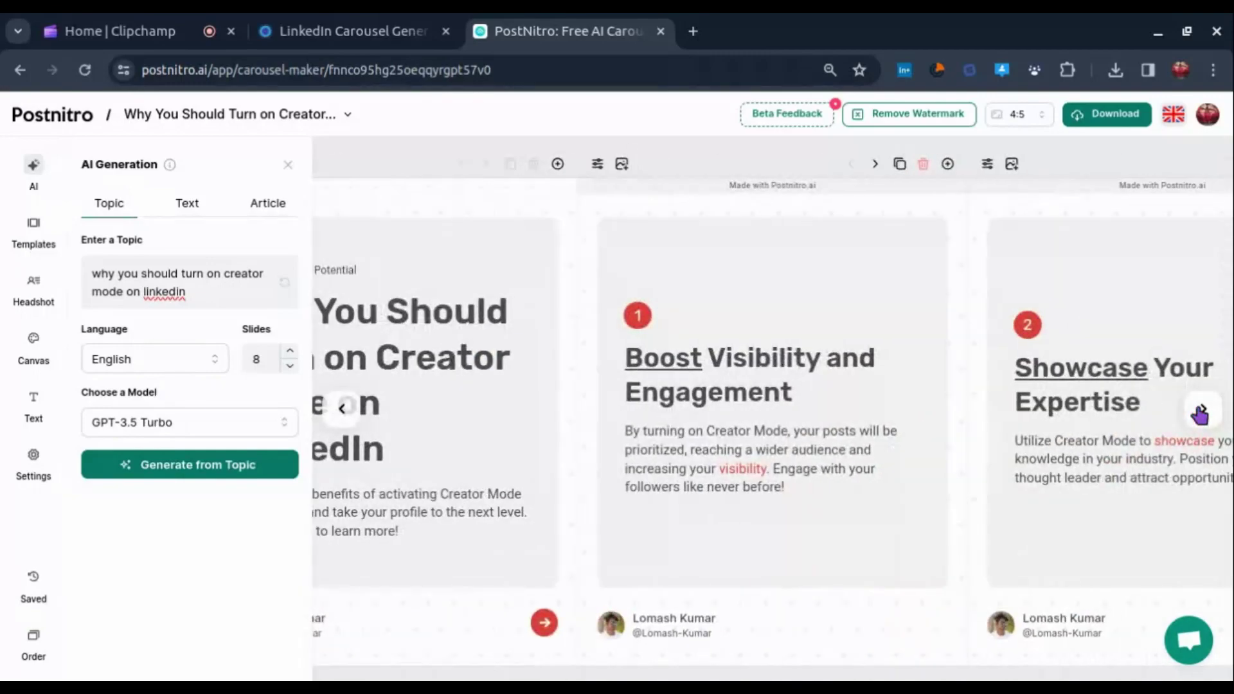
click(1200, 411)
click(1201, 411)
click(1200, 412)
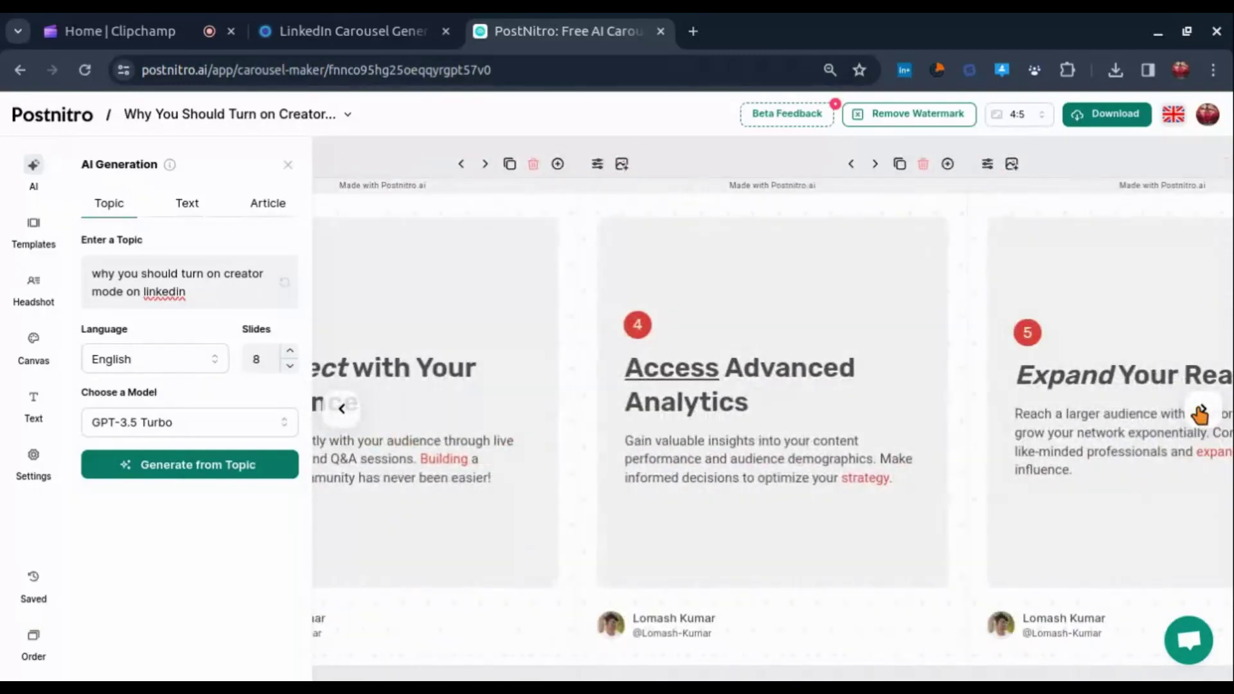
click(1200, 413)
click(1201, 413)
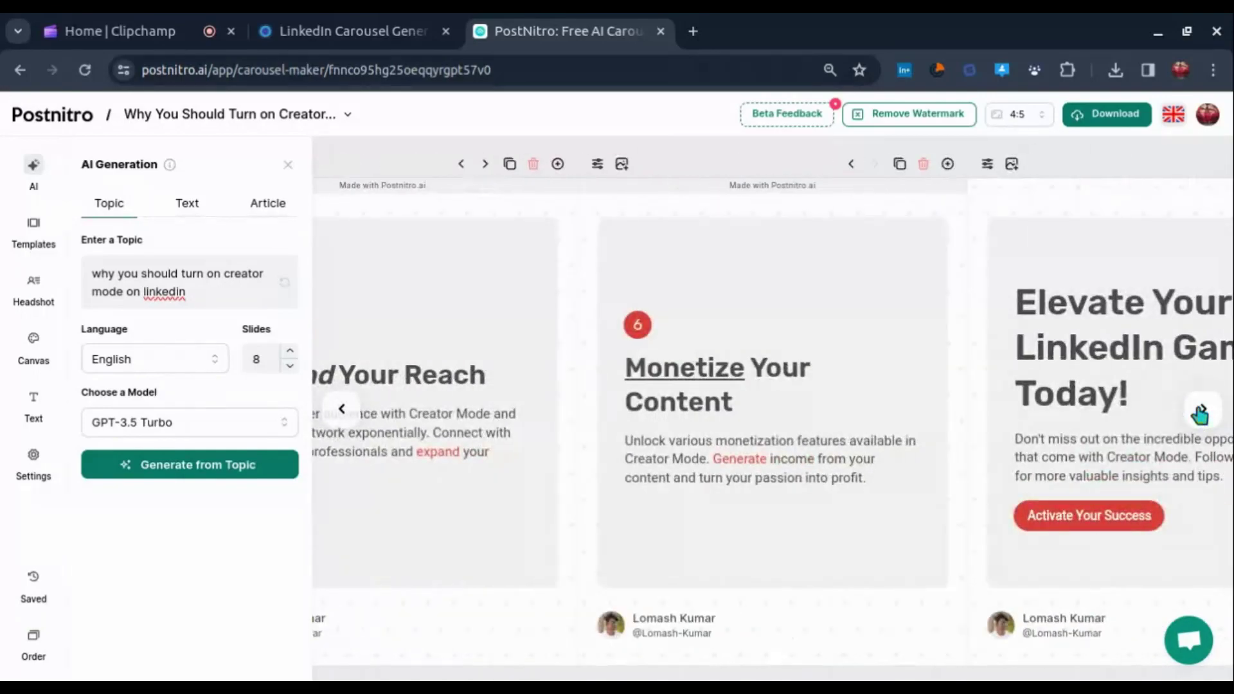
click(1201, 413)
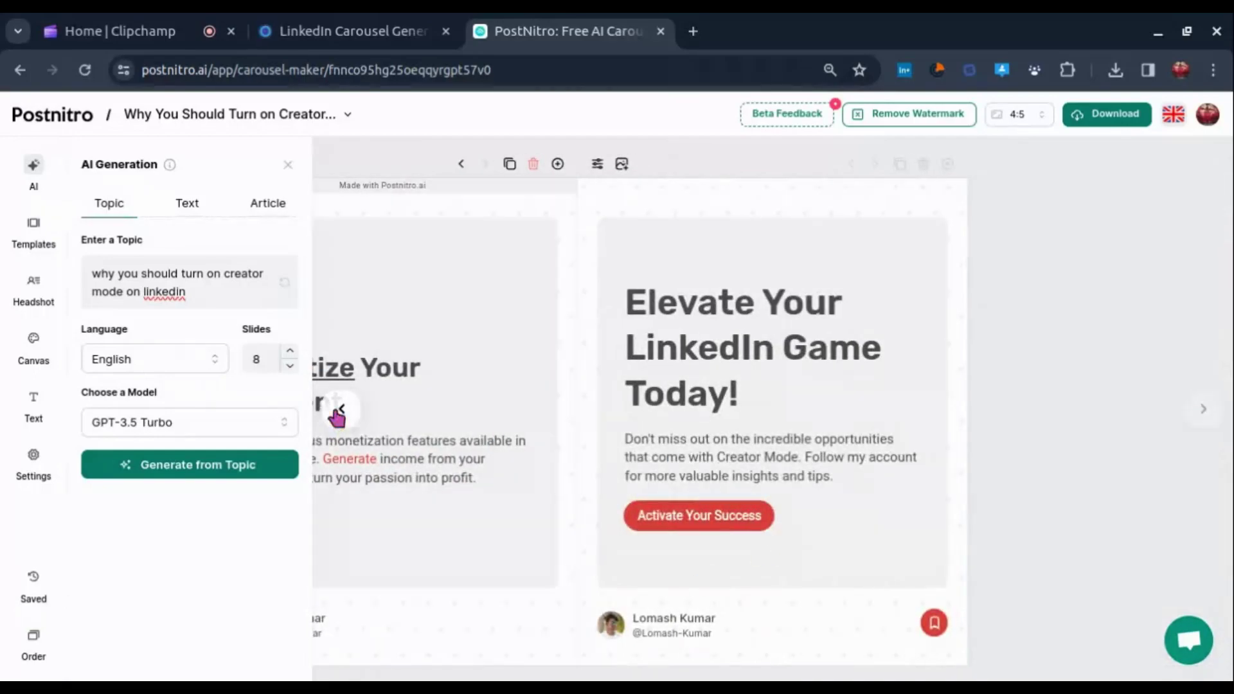
- Return to the start of the carousel and open the canvas color palettes
click(339, 412)
click(339, 411)
click(338, 411)
click(338, 411)
click(338, 411)
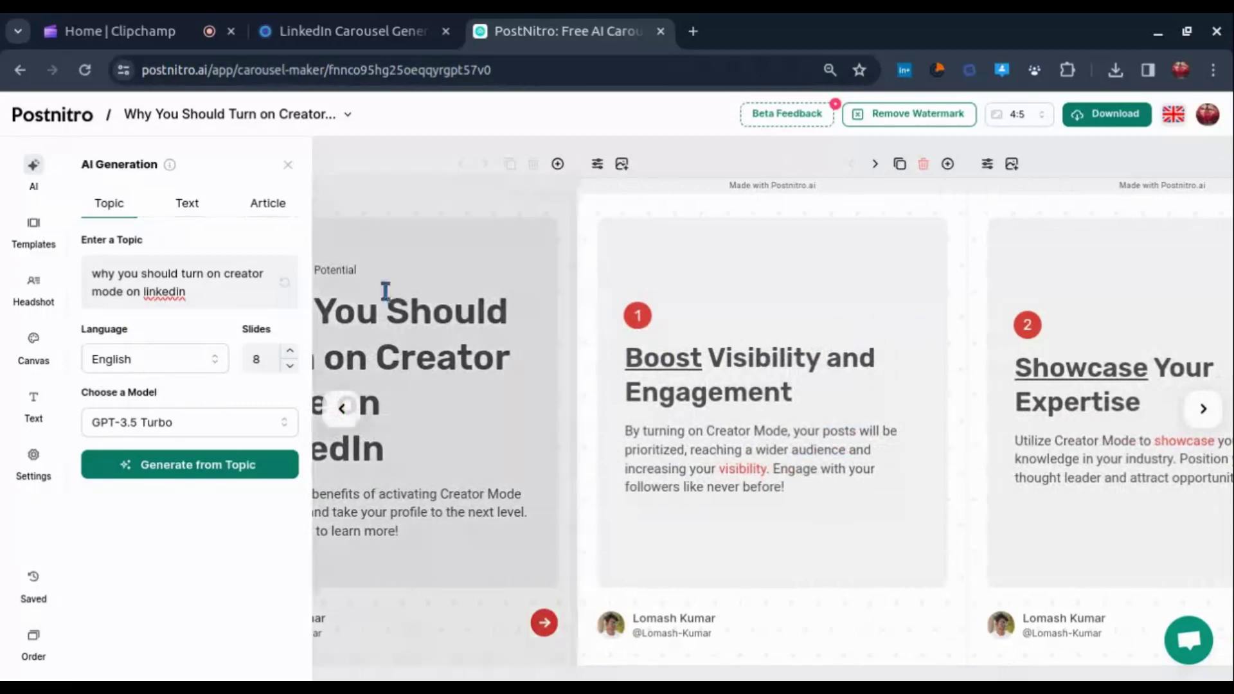
click(34, 341)
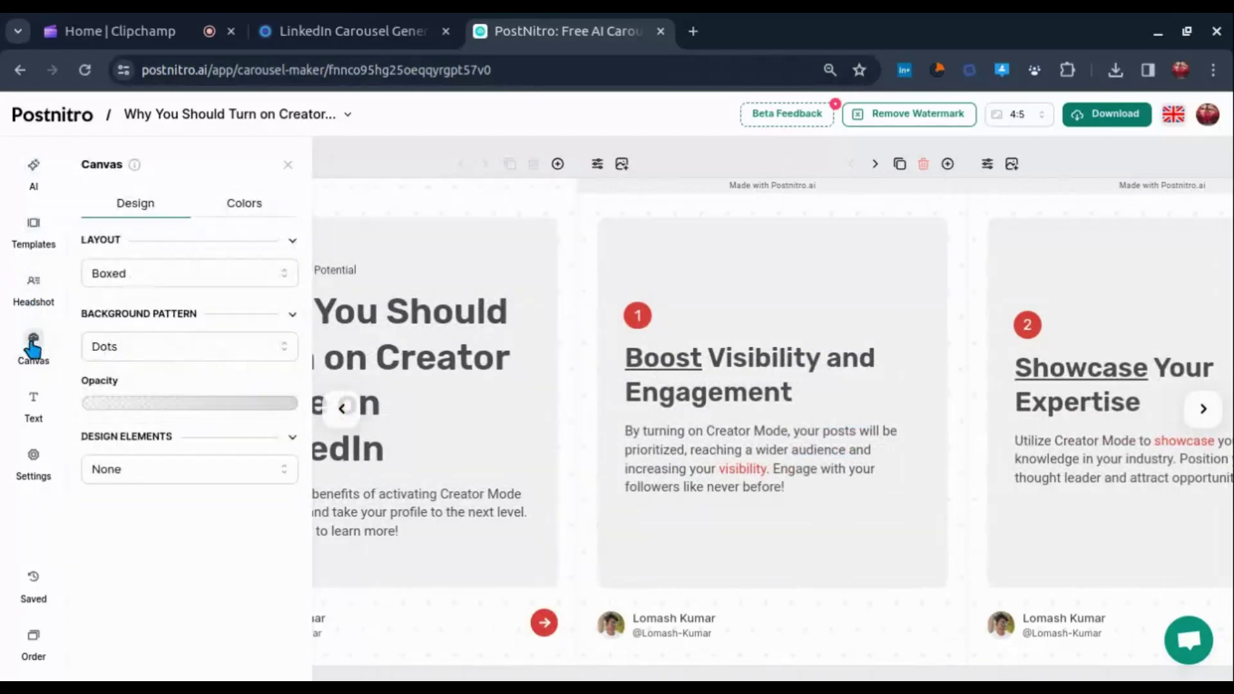
click(243, 210)
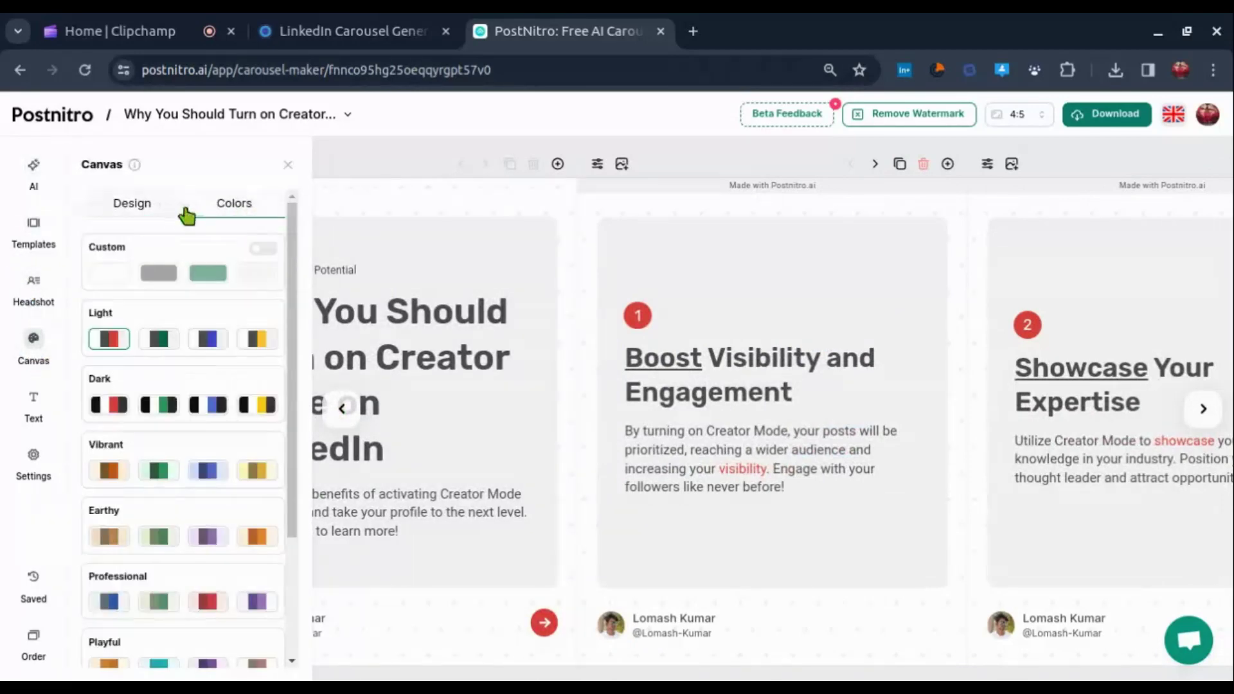
- Try the green Light, blue Dark, blue and green Vibrant, and red Professional palettes on the slides
click(159, 339)
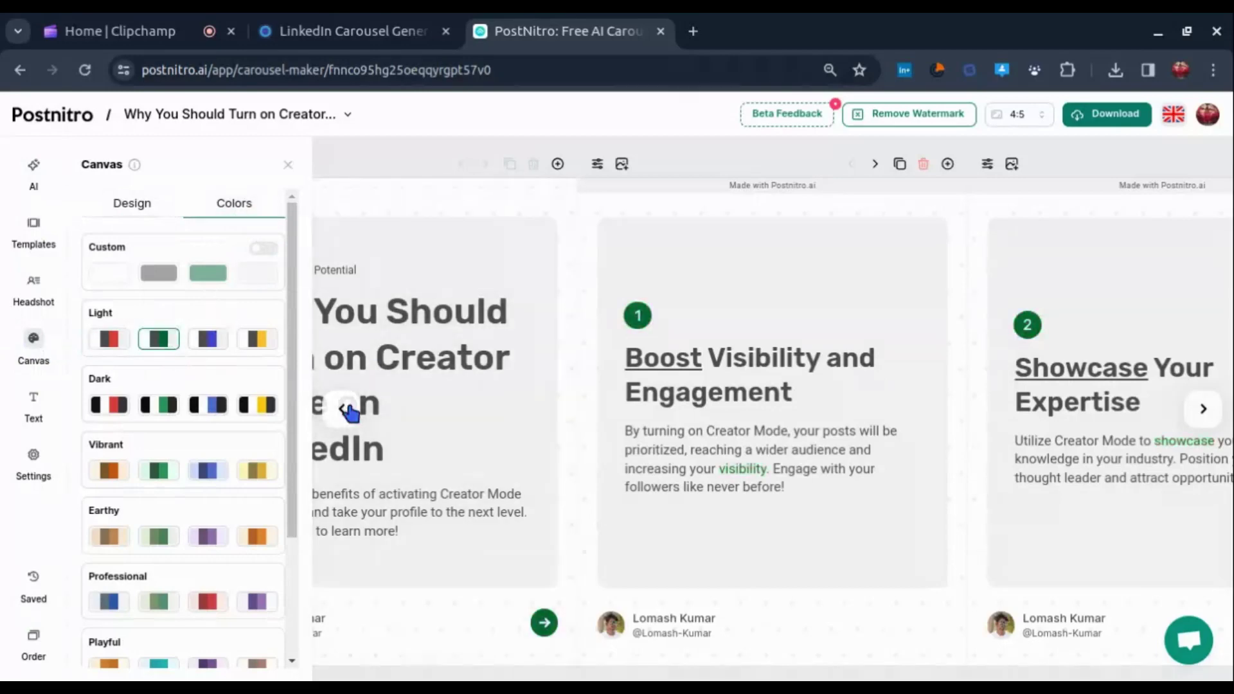
click(204, 405)
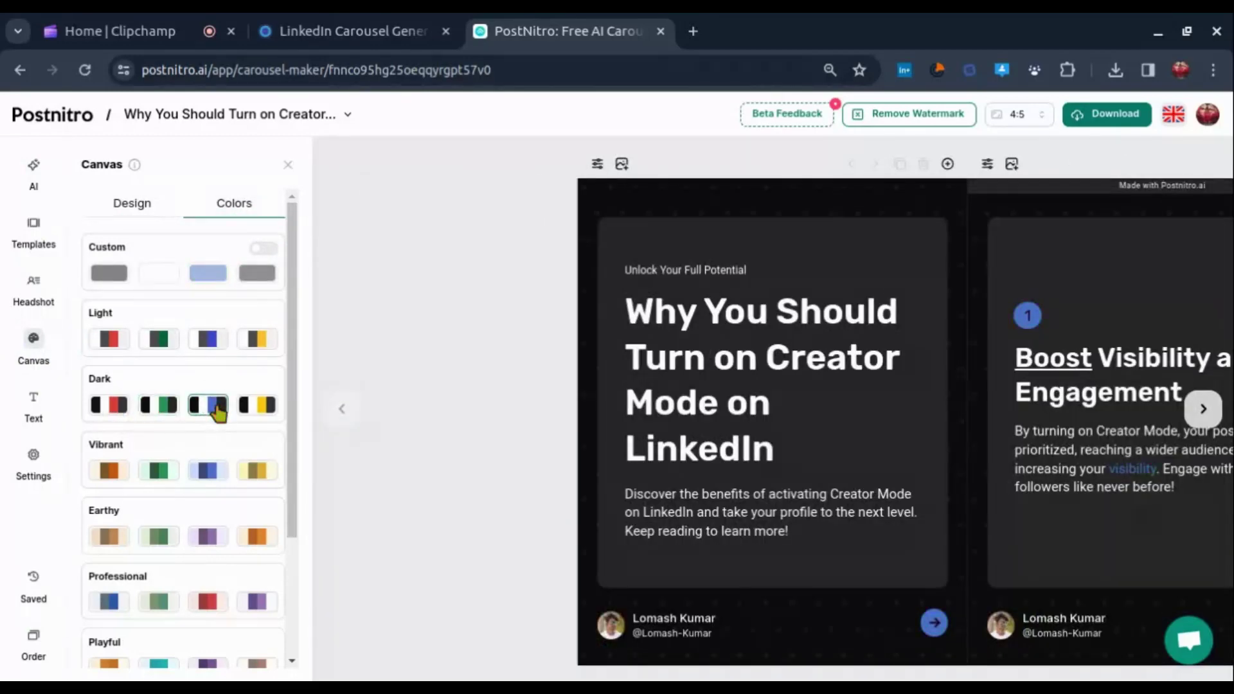
click(200, 471)
click(158, 471)
scroll(272, 474, down, 3)
click(207, 440)
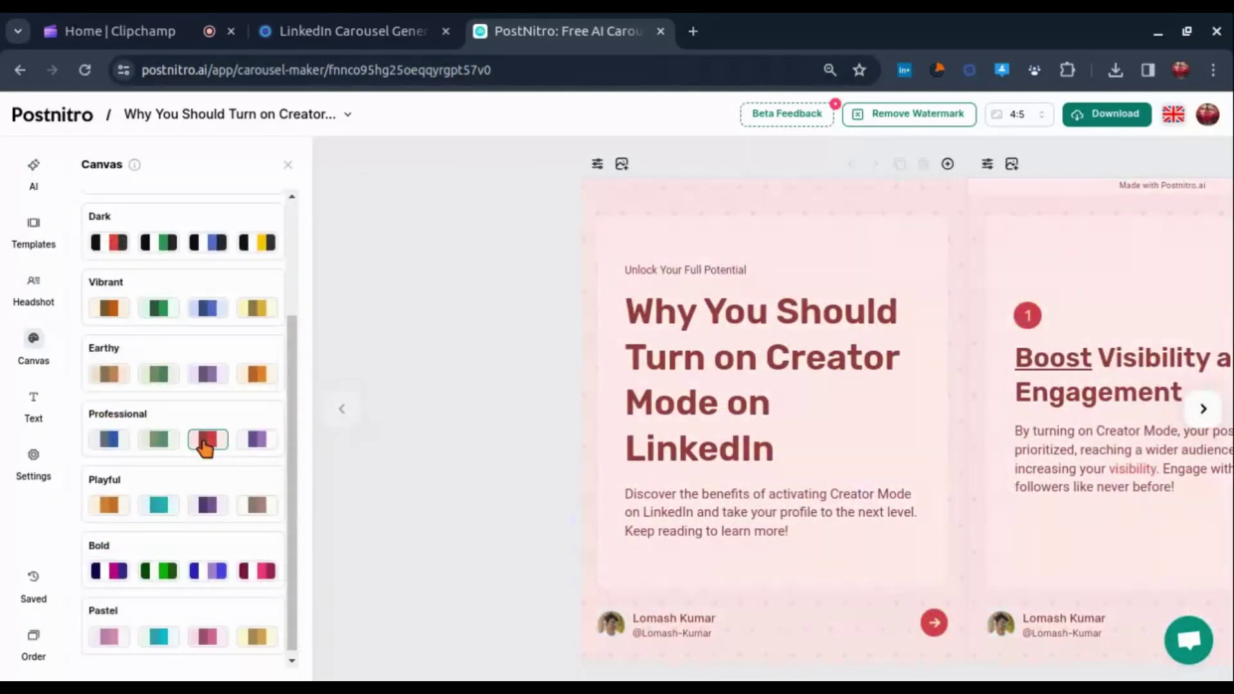
- Try the purple Professional palette and the green, blue and pink Bold palettes on the slides
click(258, 439)
scroll(213, 514, down, 1)
click(158, 565)
click(208, 564)
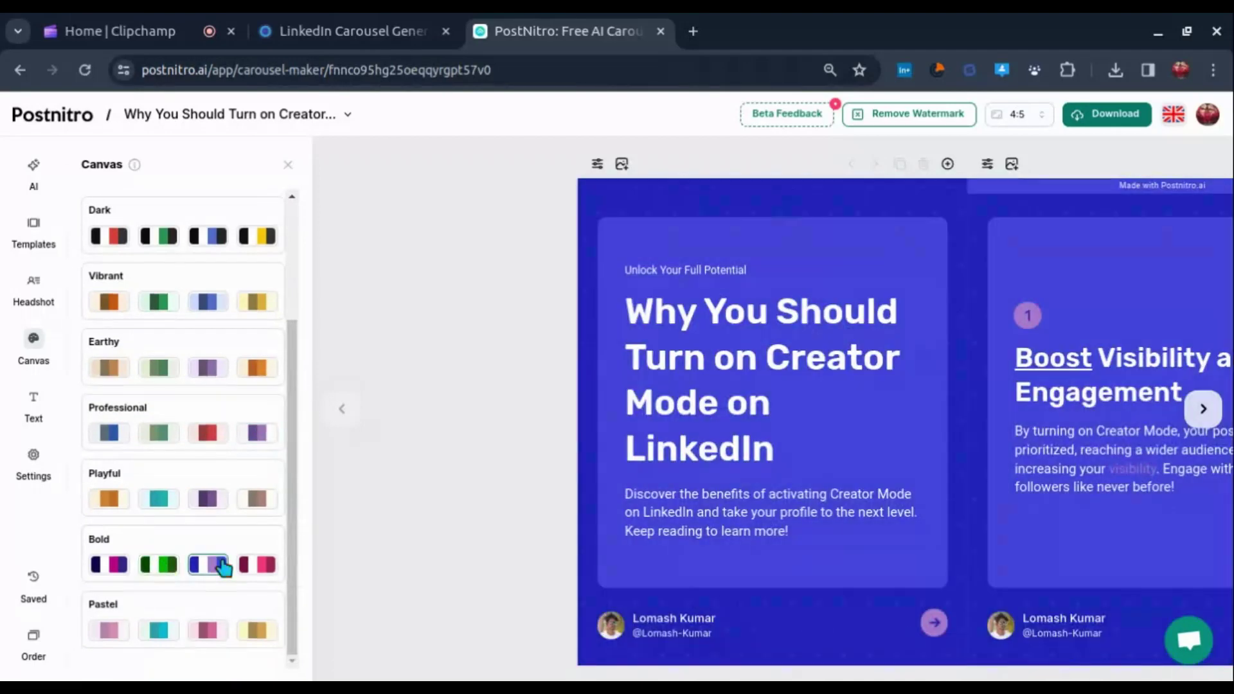
click(257, 565)
- Compare the blue and yellow Dark palettes, and apply the blue and purple Bold palette to the carousel
scroll(206, 450, up, 4)
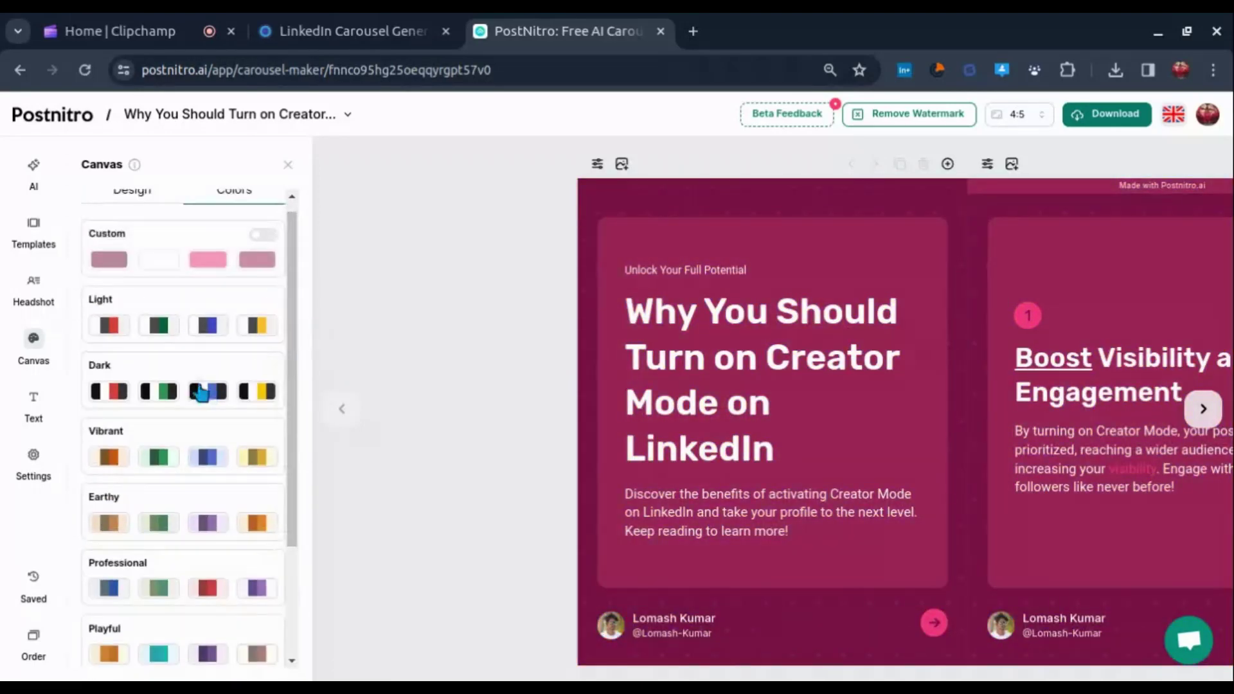
click(205, 390)
click(257, 391)
scroll(270, 482, down, 3)
click(257, 565)
click(208, 564)
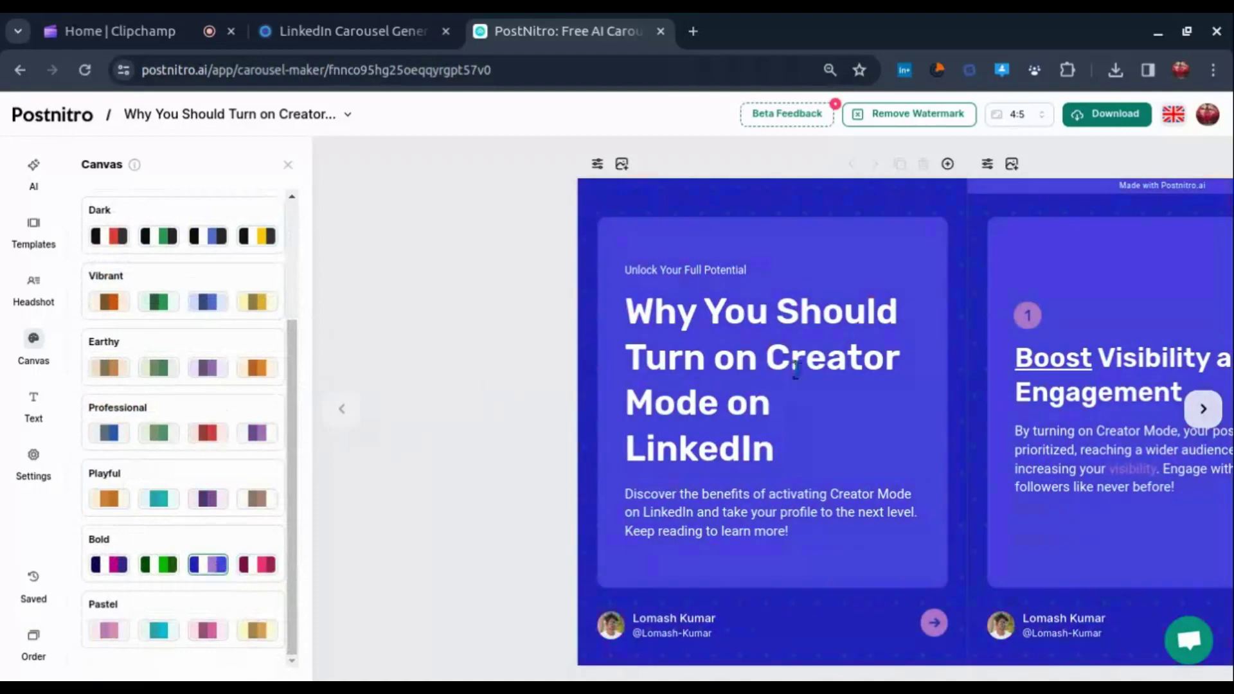
- Review the recolored slides through to the "Elevate Your LinkedIn Game Today!" closing slide, and go back to "Access Advanced Analytics"
click(1204, 408)
click(1203, 410)
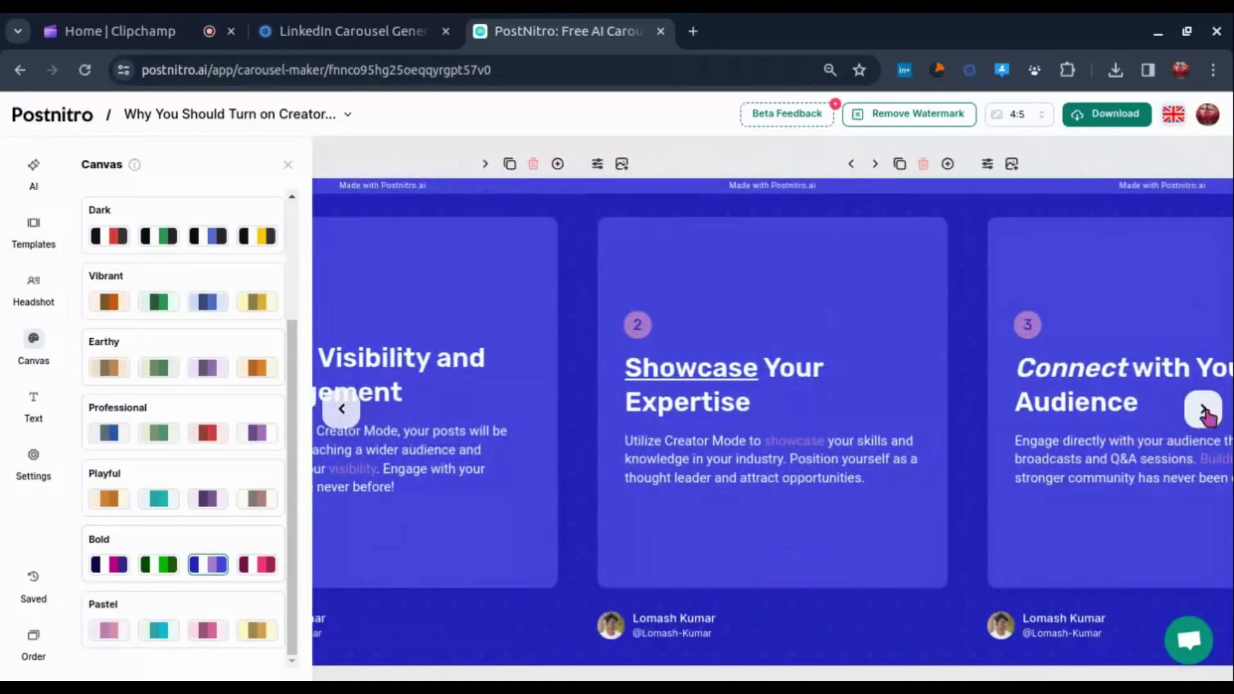
click(1203, 410)
click(1204, 410)
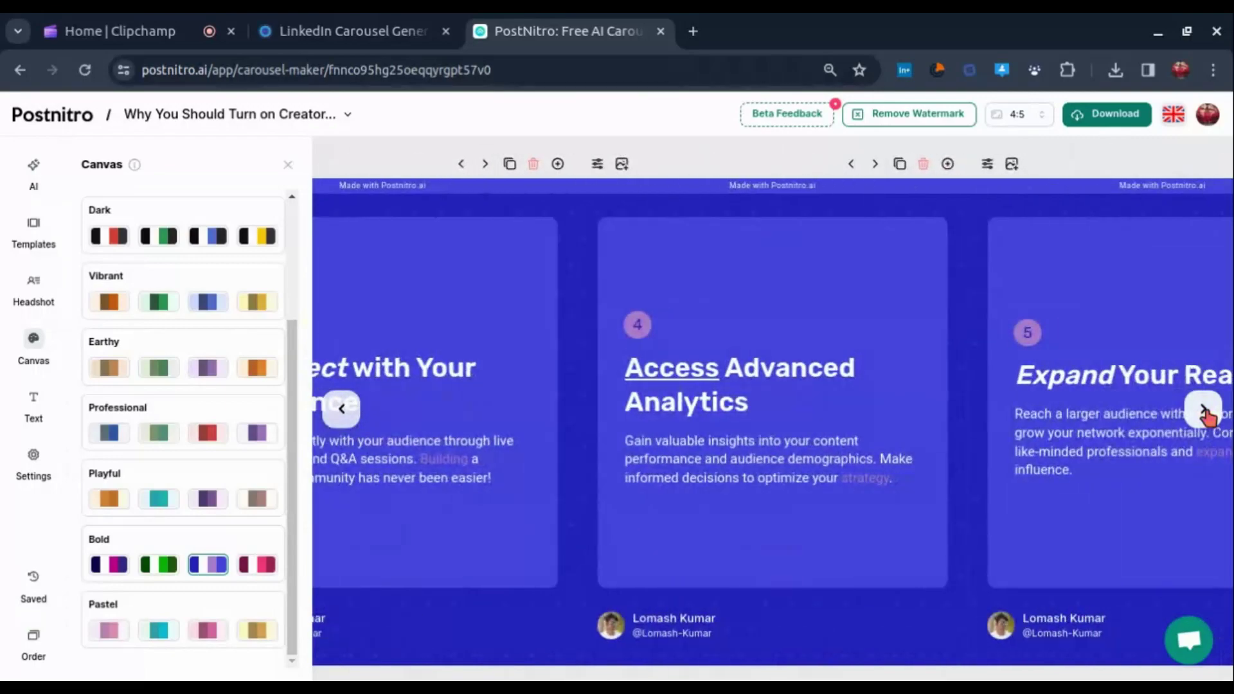
click(1203, 410)
click(1204, 410)
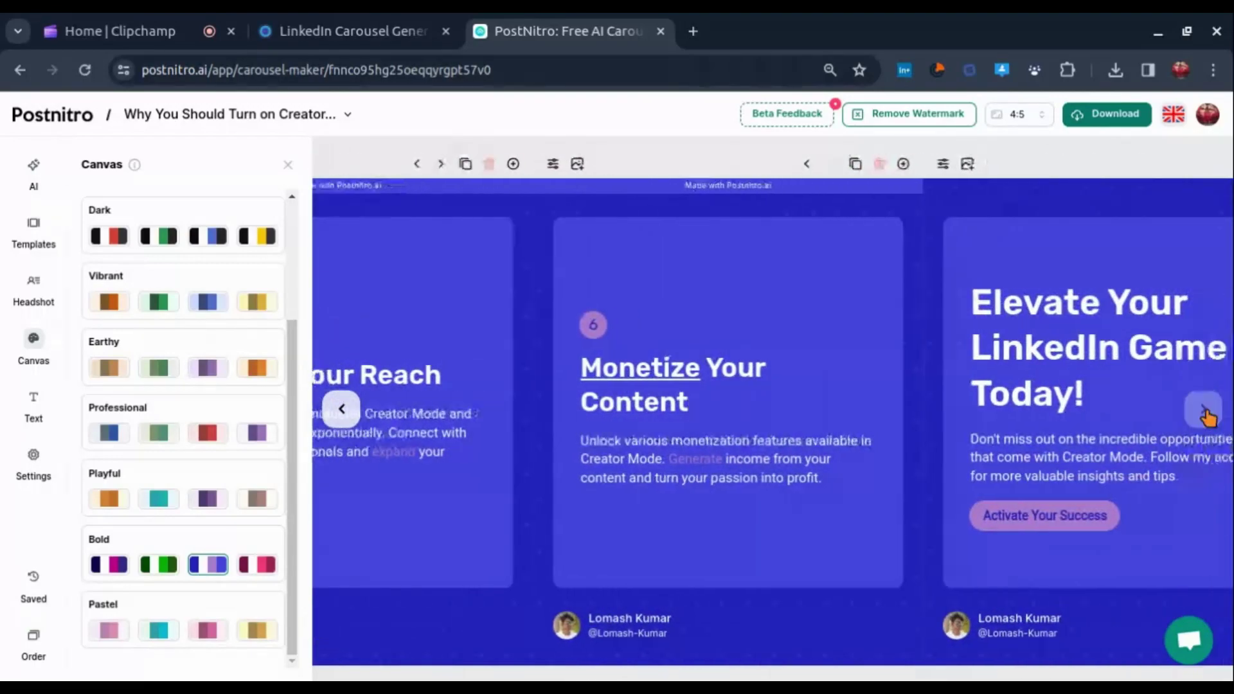
click(1203, 410)
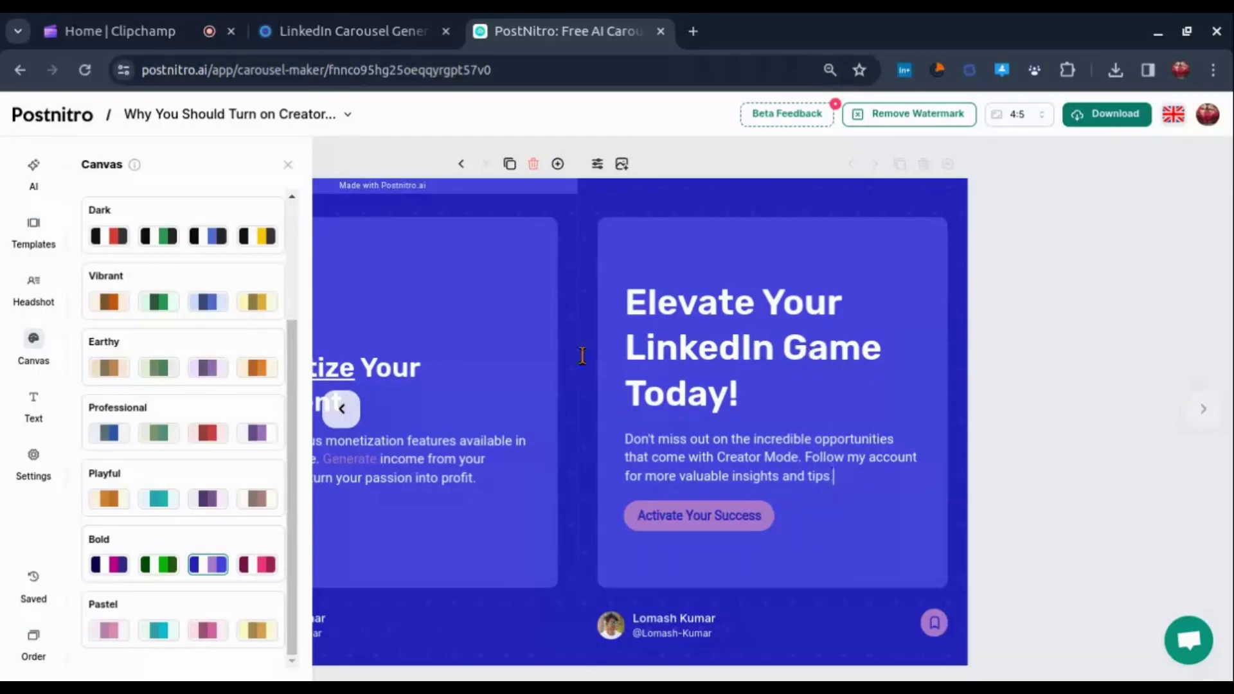
click(345, 411)
click(345, 411)
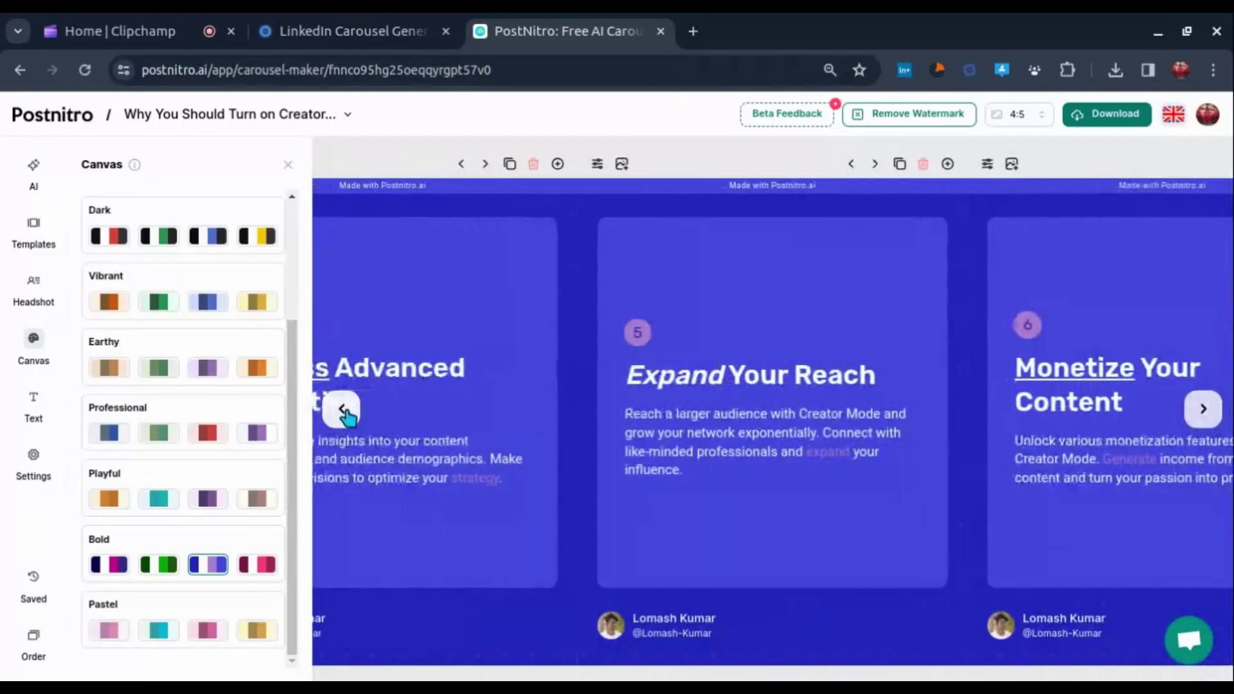
click(345, 412)
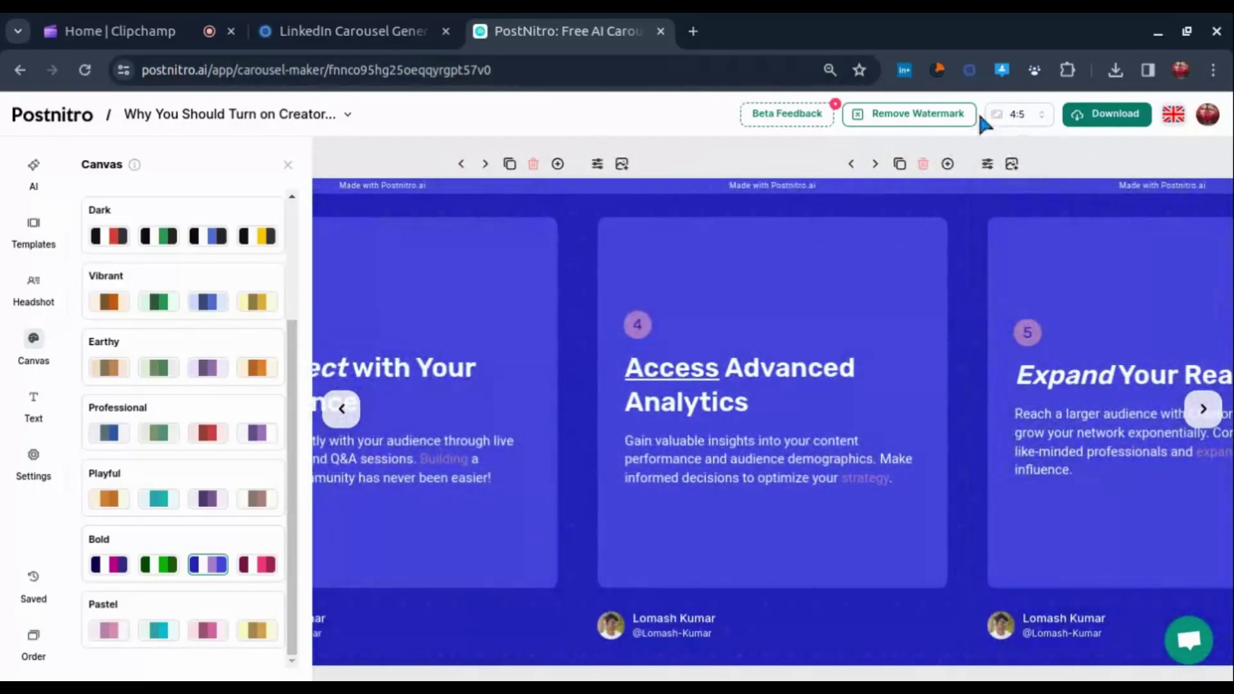
- Read the instructions for removing the PostNitro watermark and close them
click(898, 118)
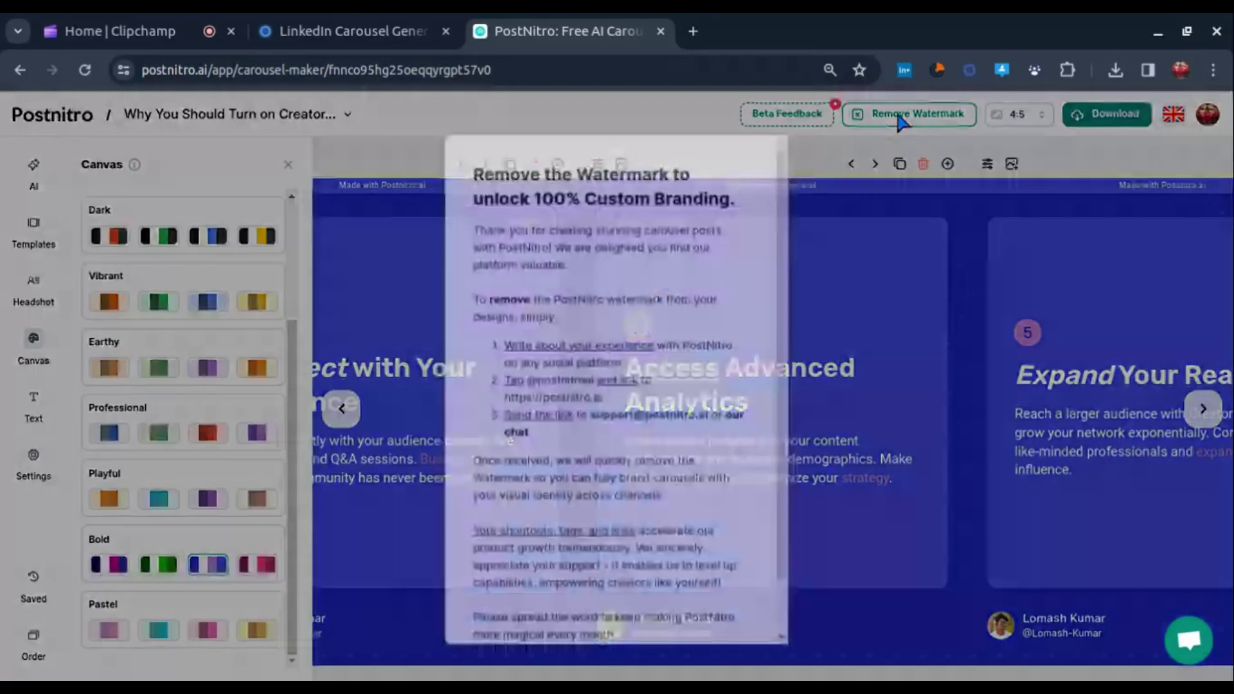
drag(467, 163, 753, 193)
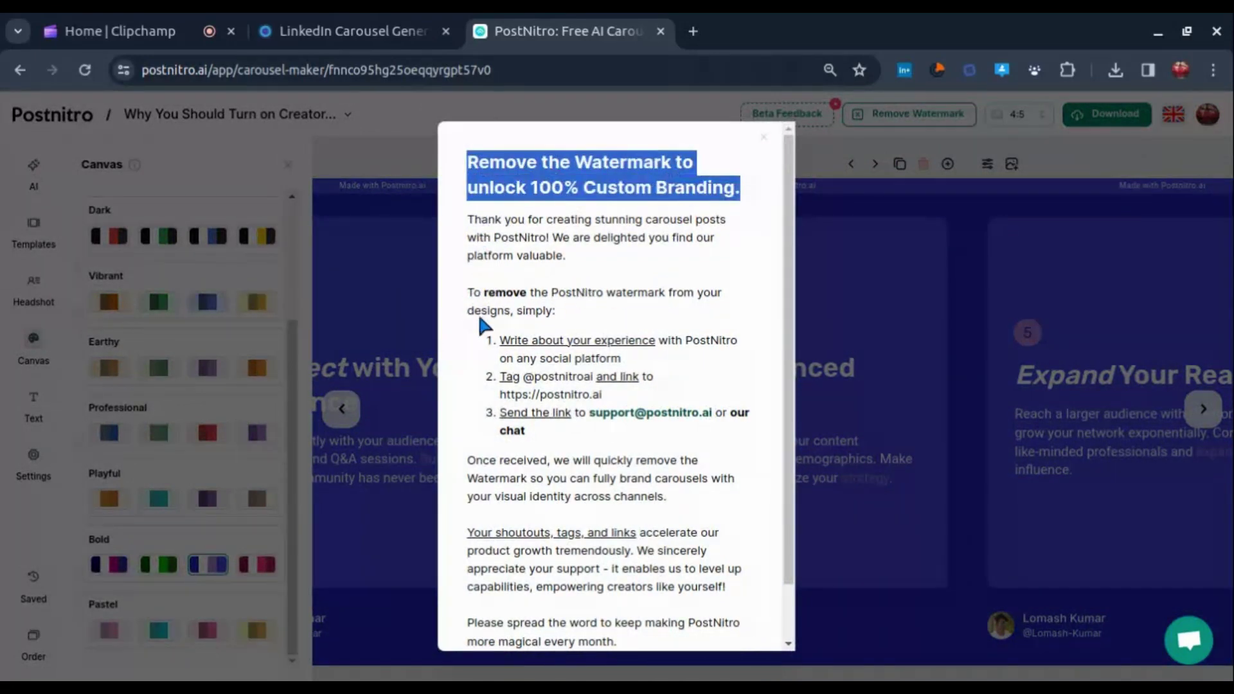
drag(498, 338, 648, 441)
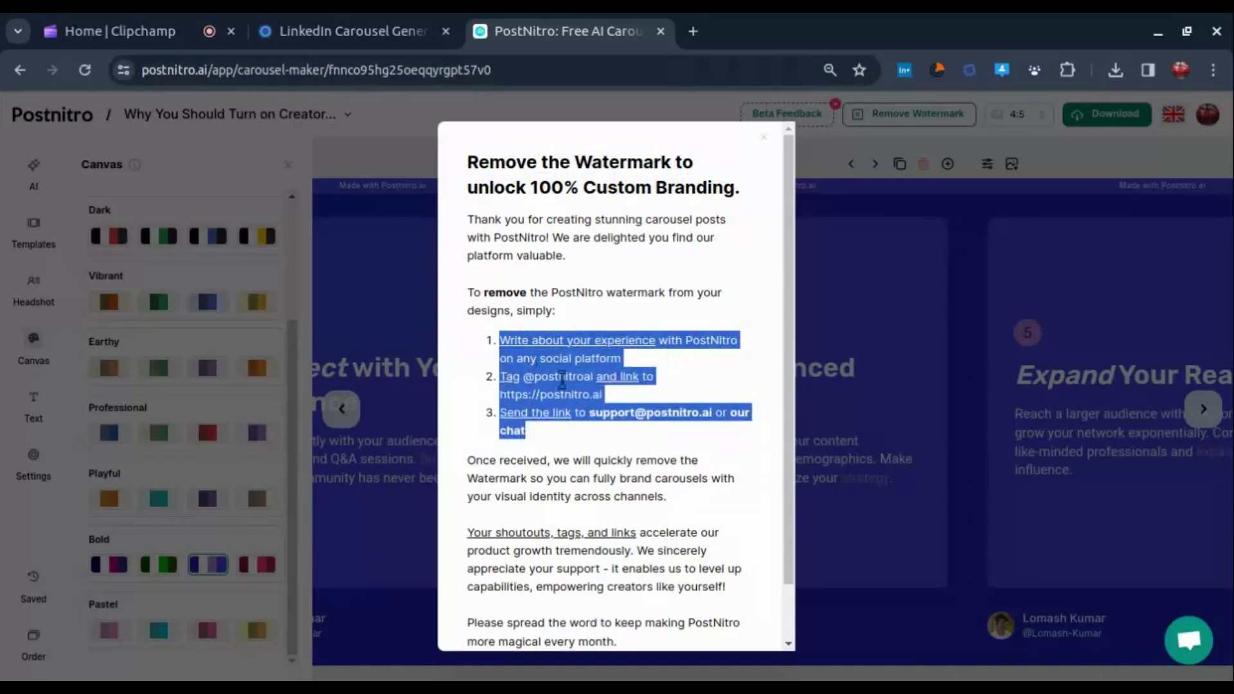
click(534, 437)
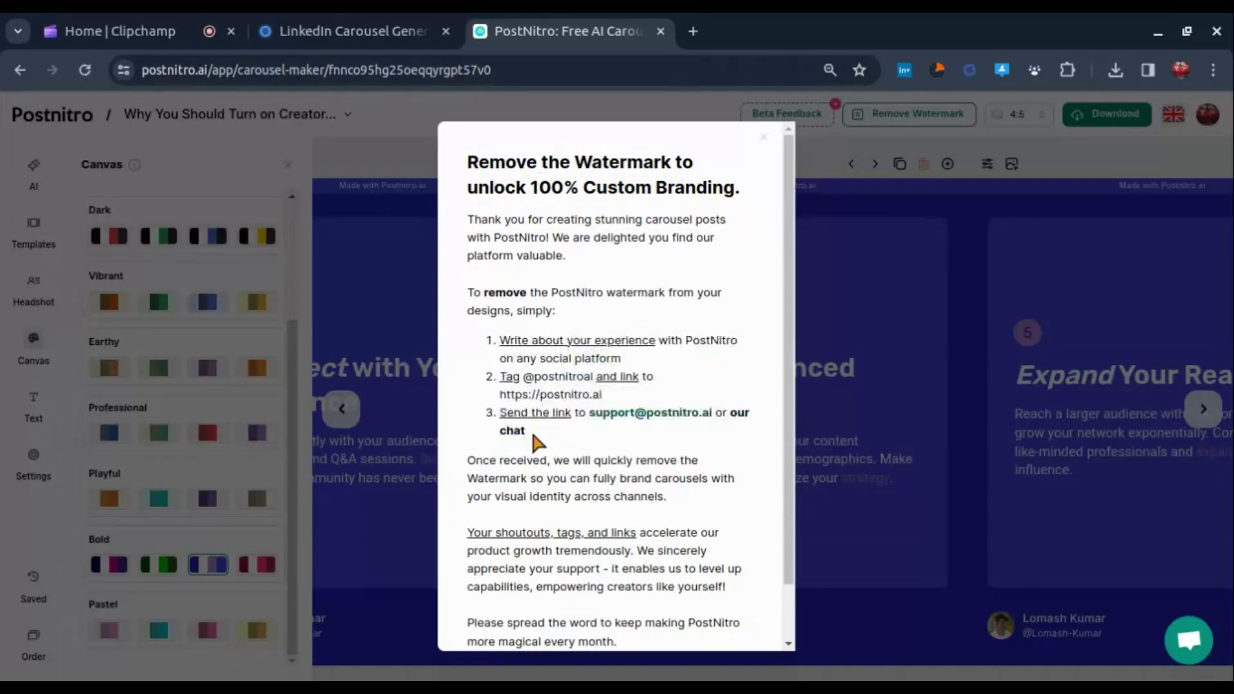
click(765, 137)
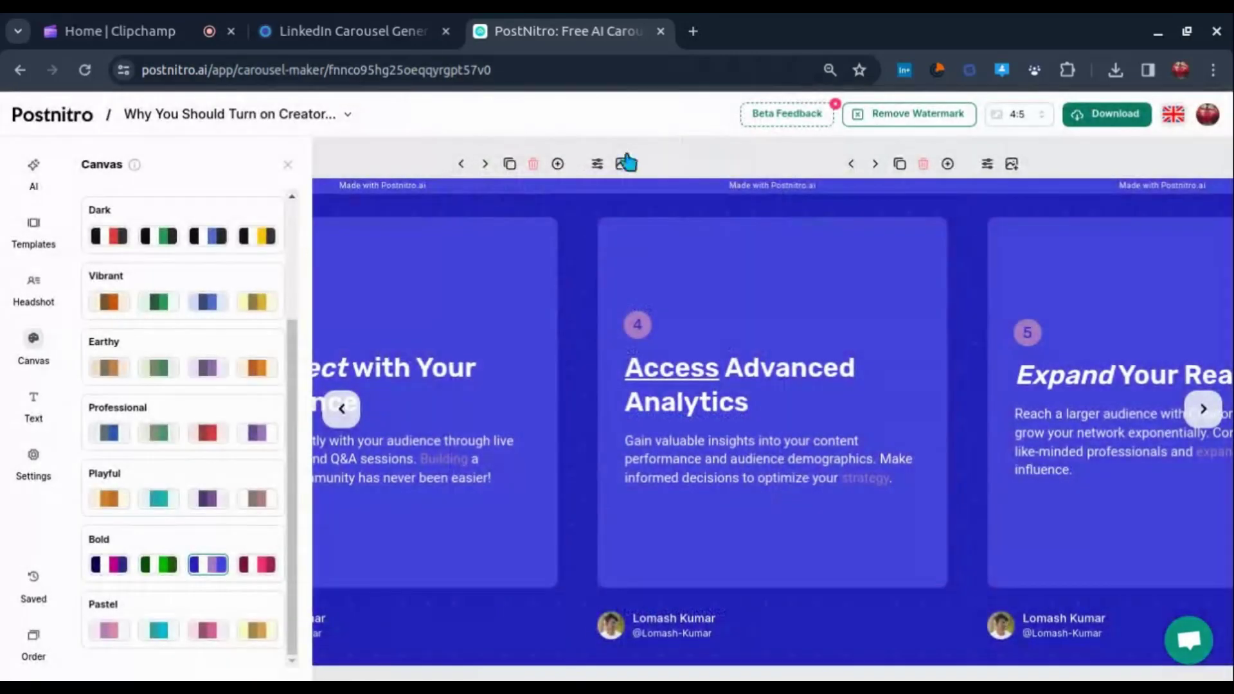
- Check the aspect ratio options, keep 4:5, and open the carousel's download preview
click(1014, 115)
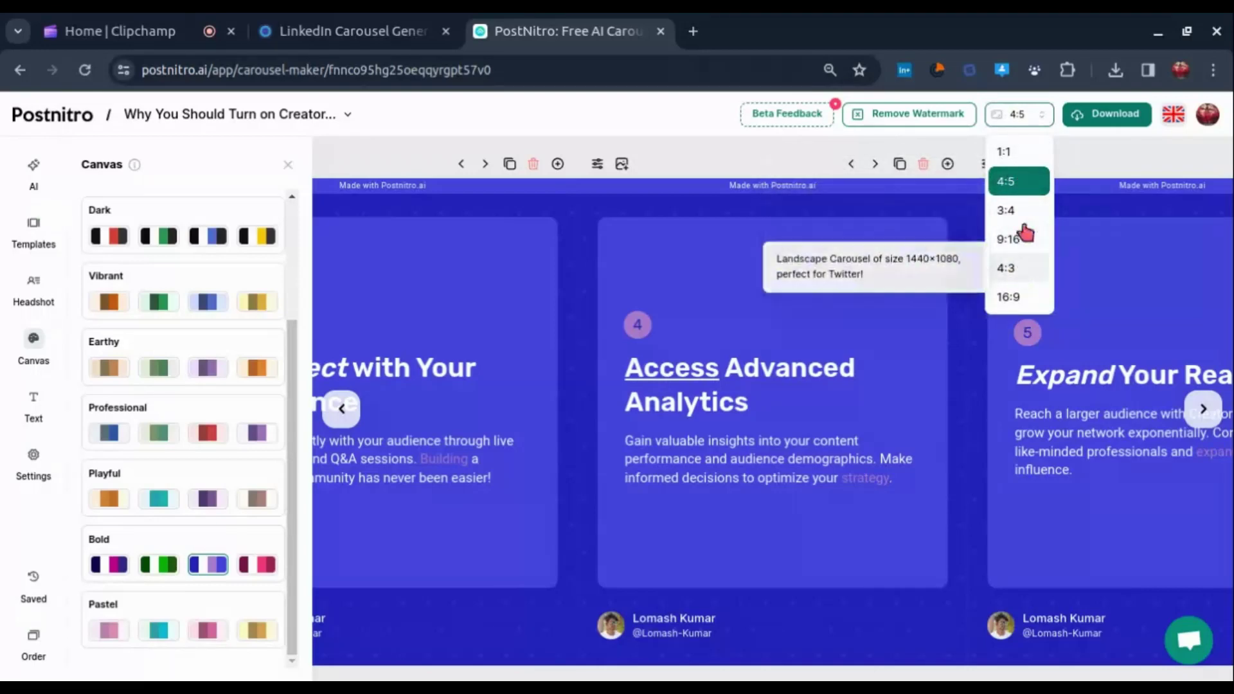
click(1033, 186)
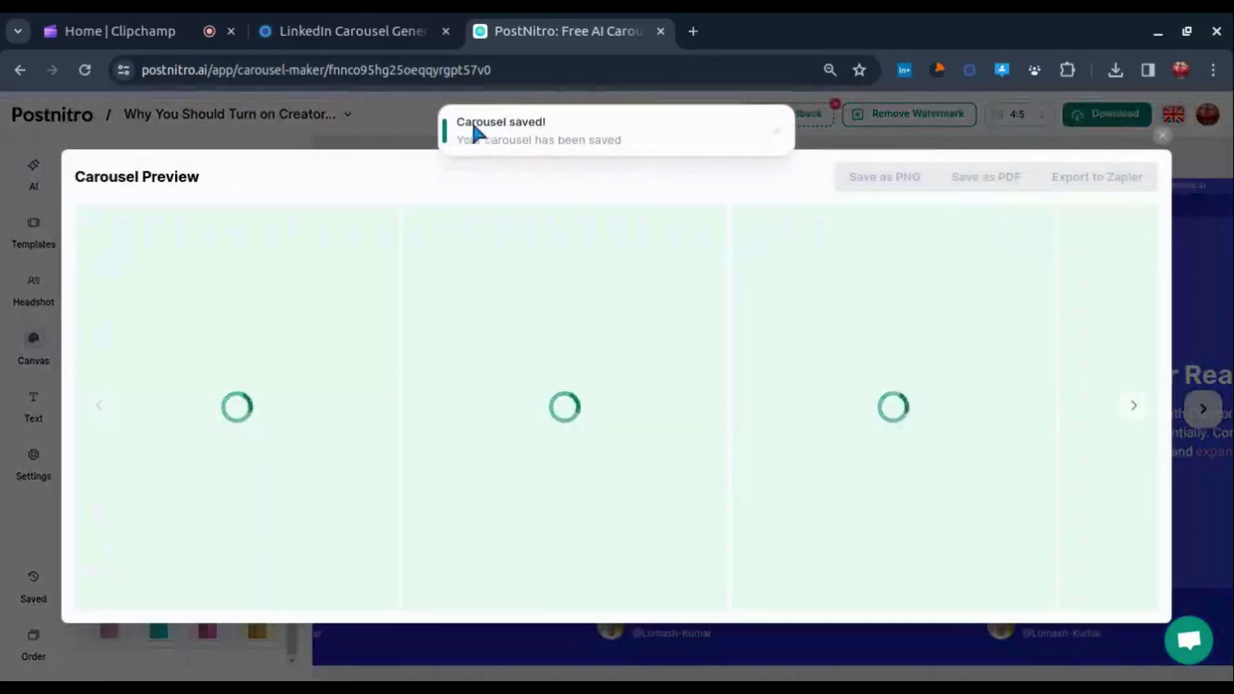
triple_click(503, 128)
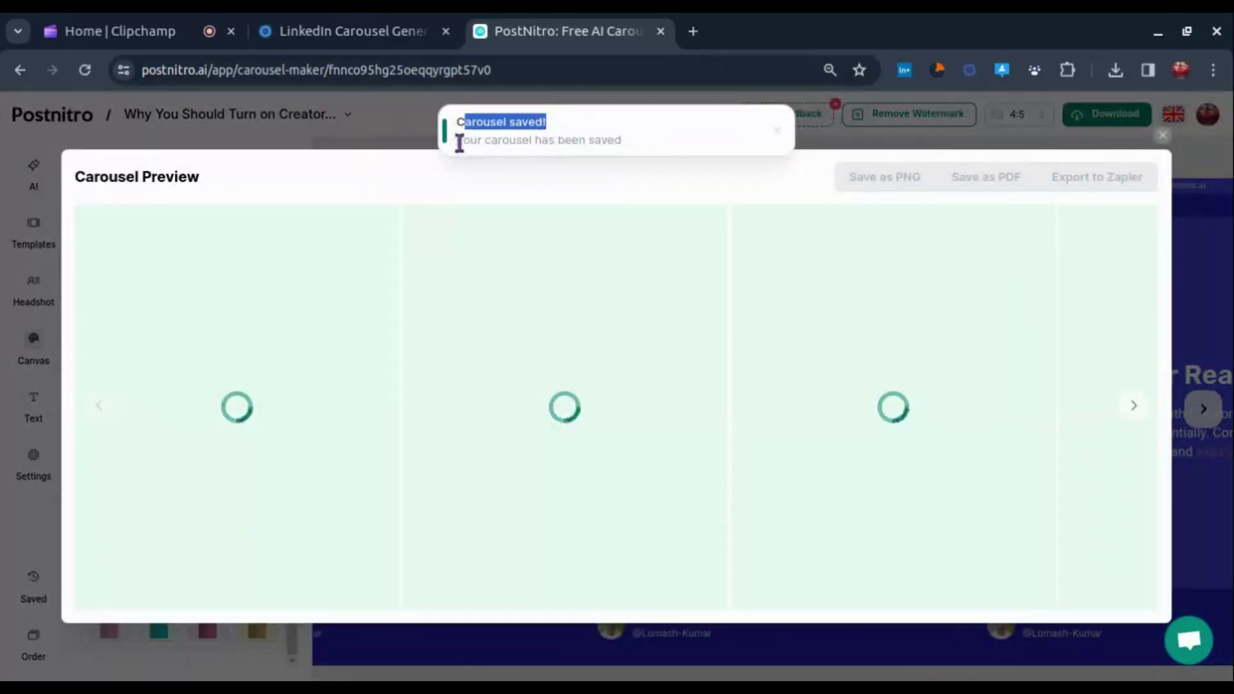
drag(457, 139, 654, 132)
click(873, 206)
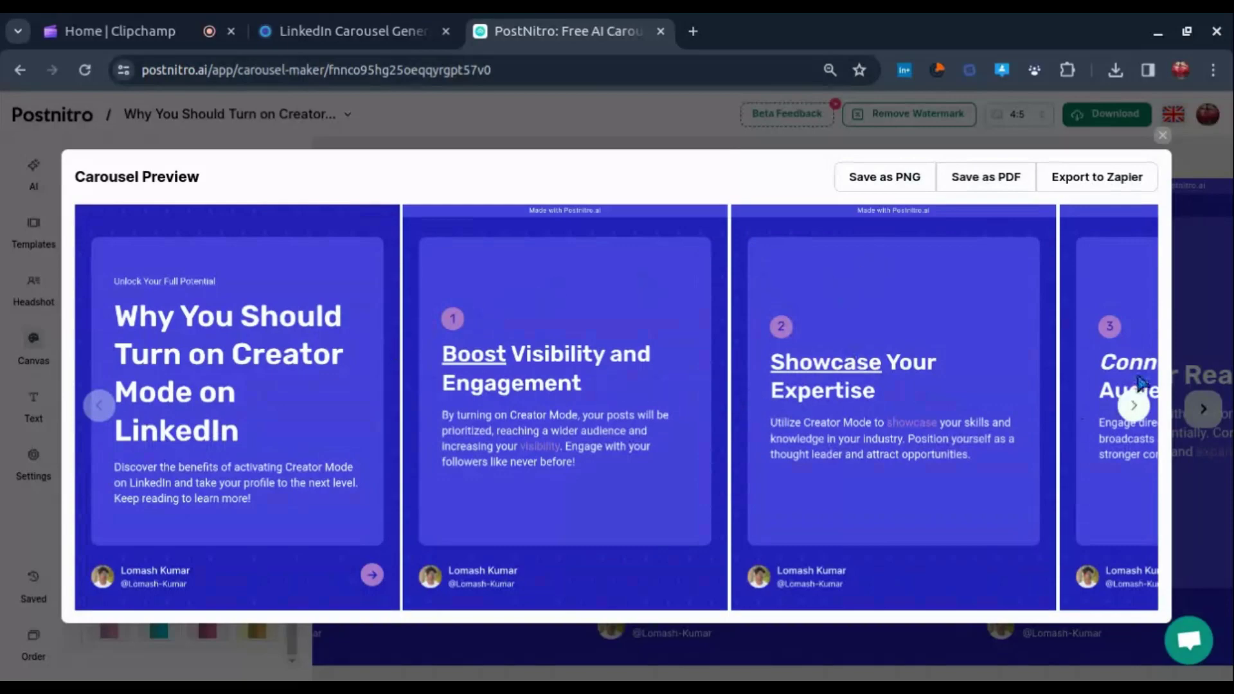
- Look through the carousel preview from the cover to the closing slide
click(1134, 407)
click(1134, 407)
click(1133, 407)
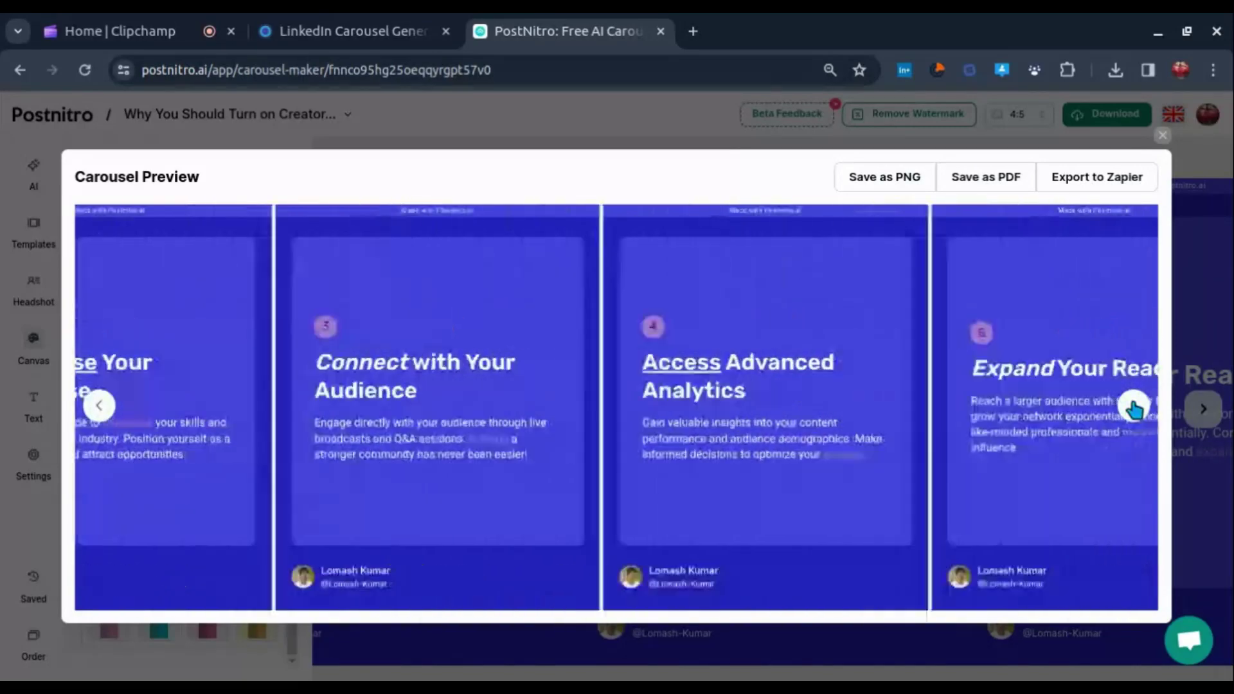
click(1133, 406)
click(1134, 407)
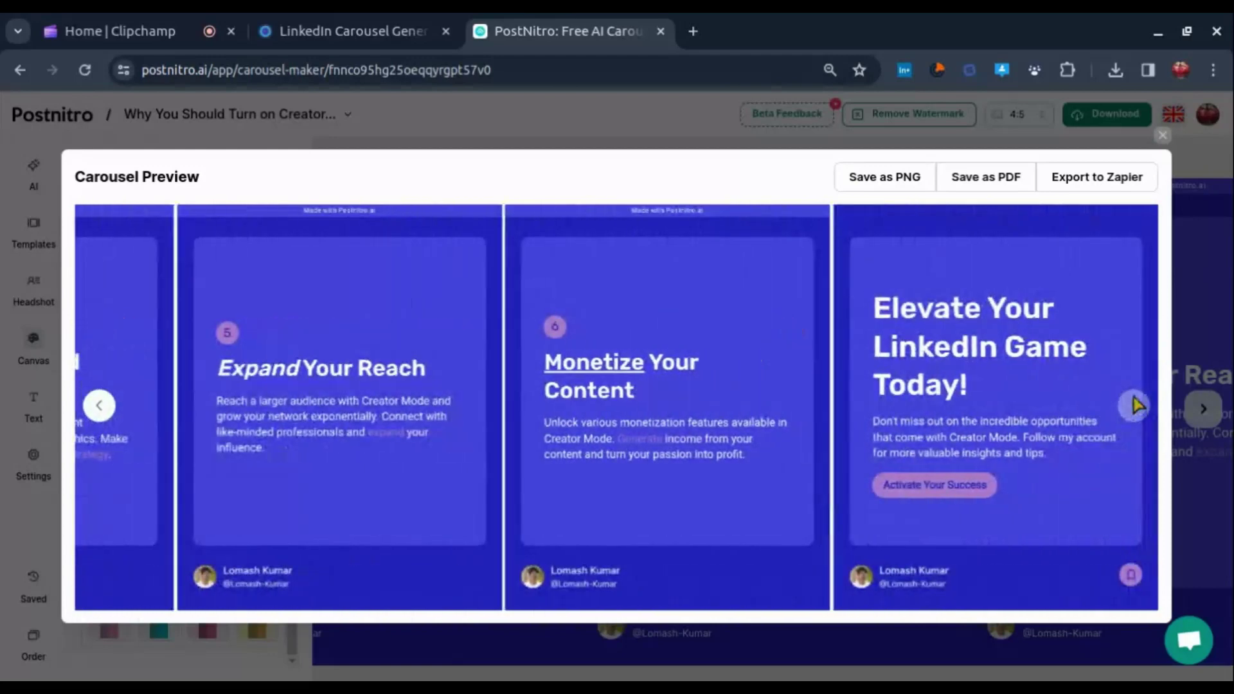